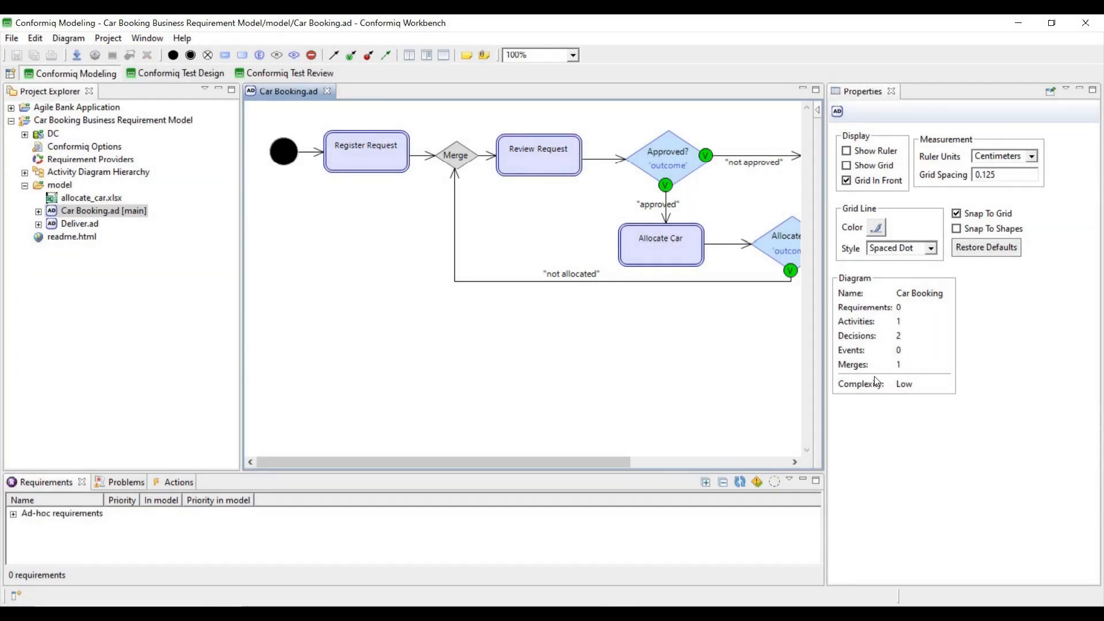
- Select Register Request to view its automatic When and Then business actions in Properties
mouse_move(569, 388)
left_click(365, 147)
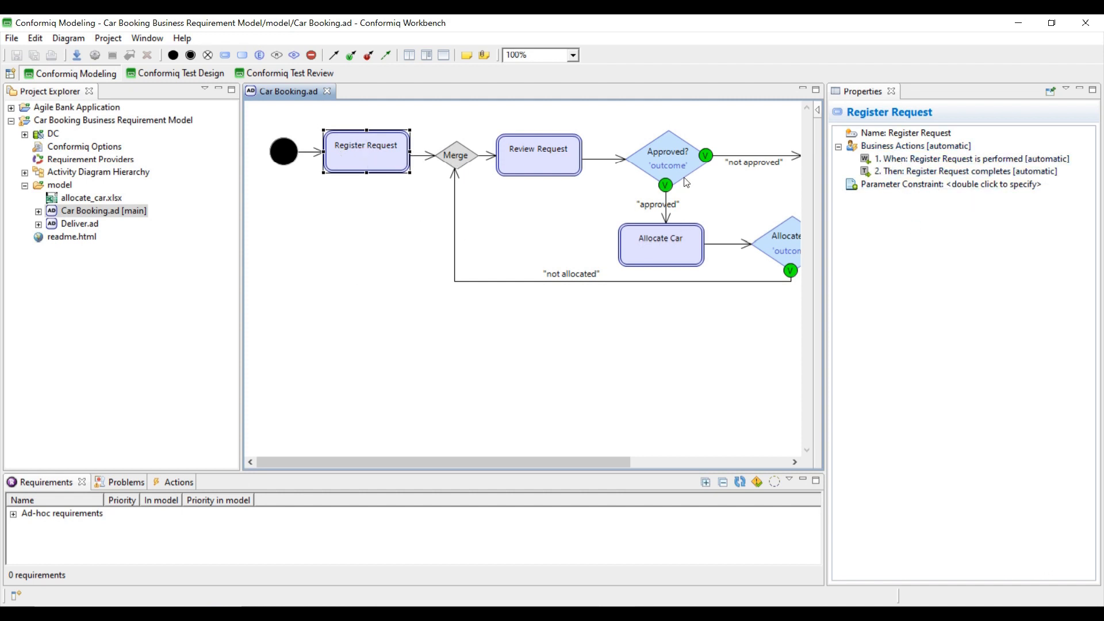
left_click(147, 38)
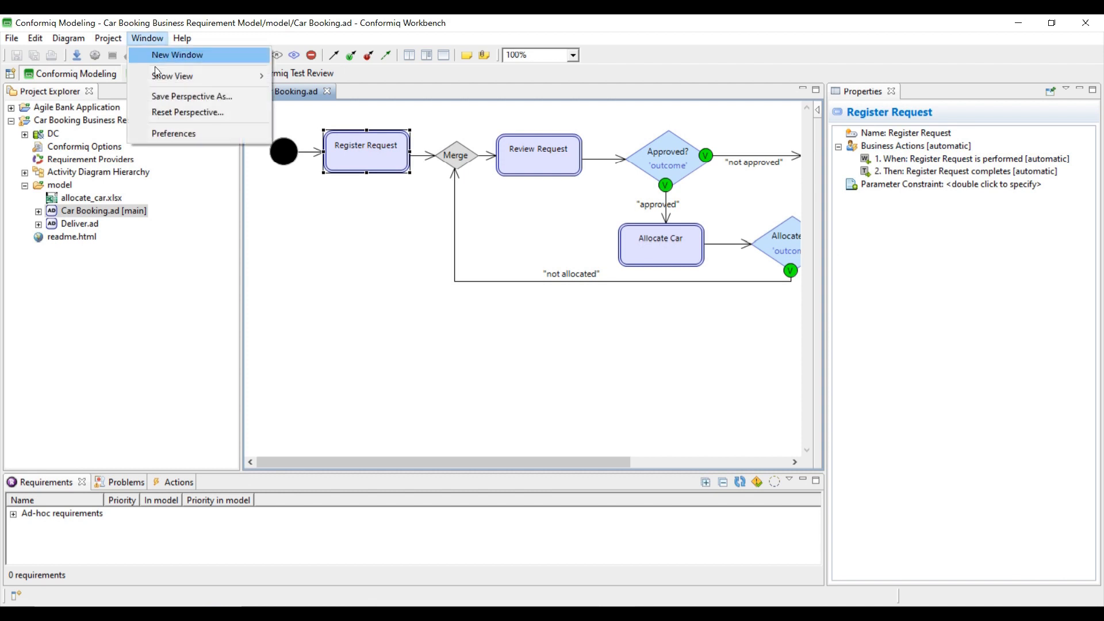
- Set Show Business Actions on Business Activity Node to Yes, then close the Car Booking project
left_click(157, 133)
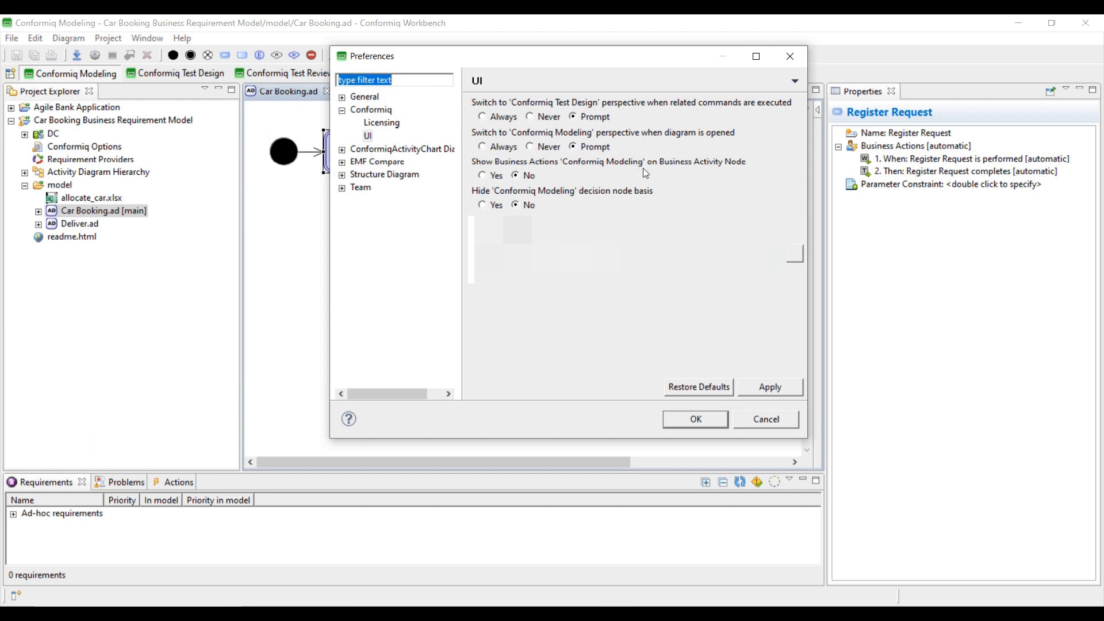
left_click(482, 175)
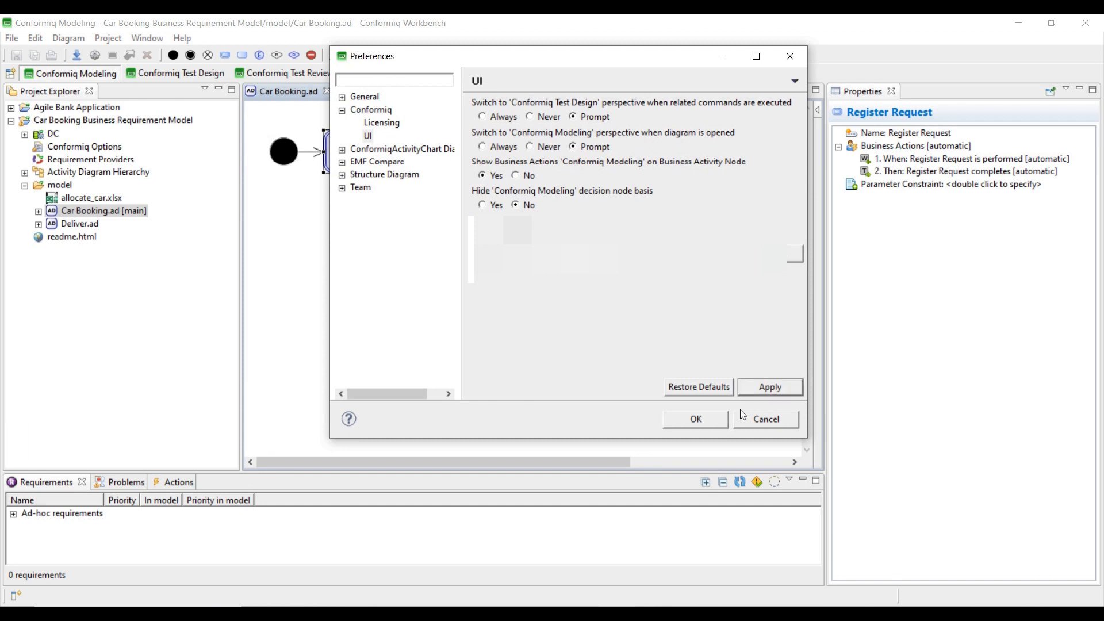
left_click(705, 421)
right_click(115, 121)
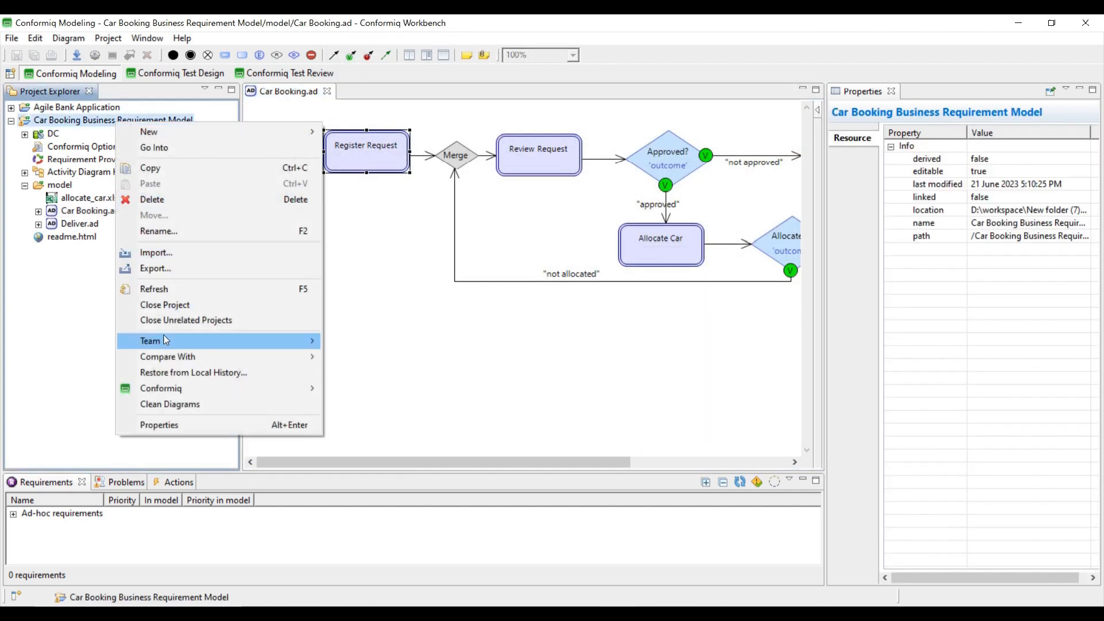
left_click(165, 305)
- Reopen the Car Booking project and its Car Booking.ad diagram
right_click(75, 125)
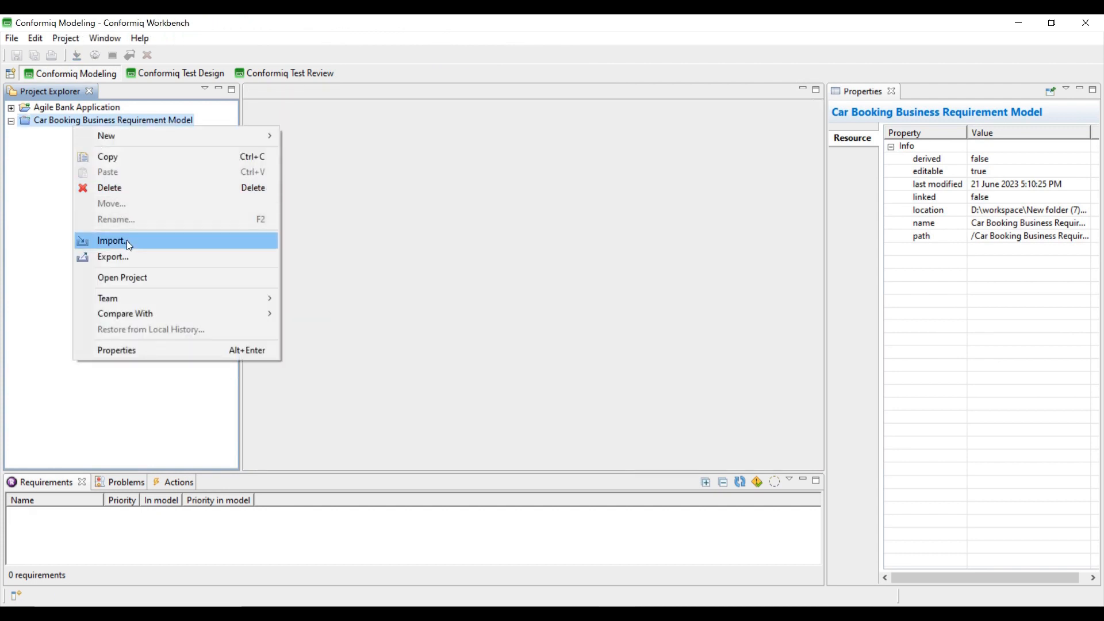
left_click(118, 277)
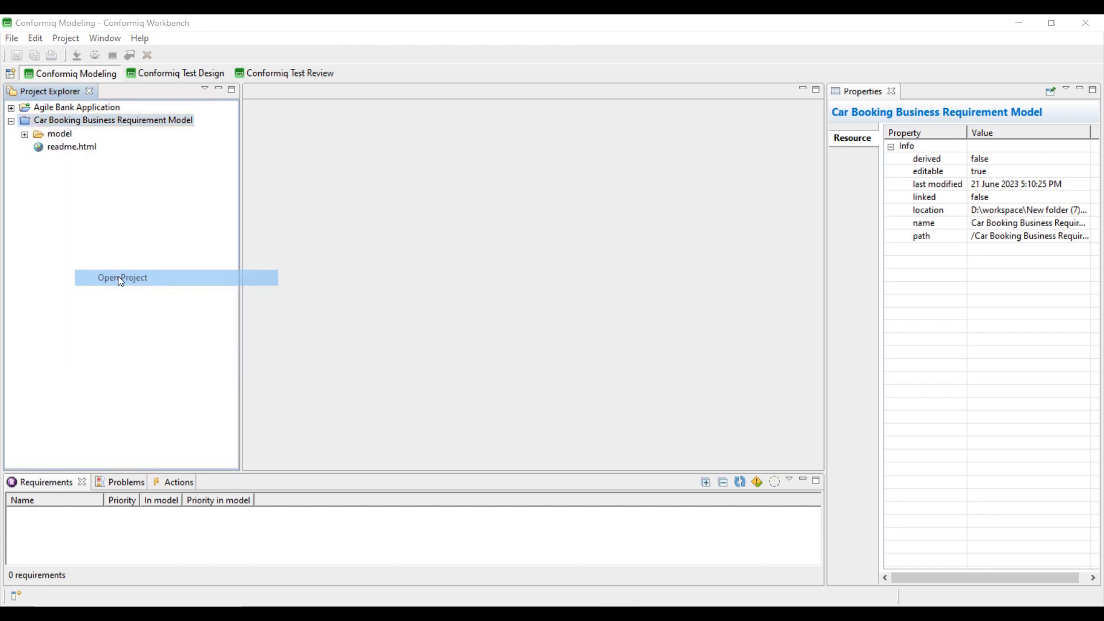
left_click(25, 185)
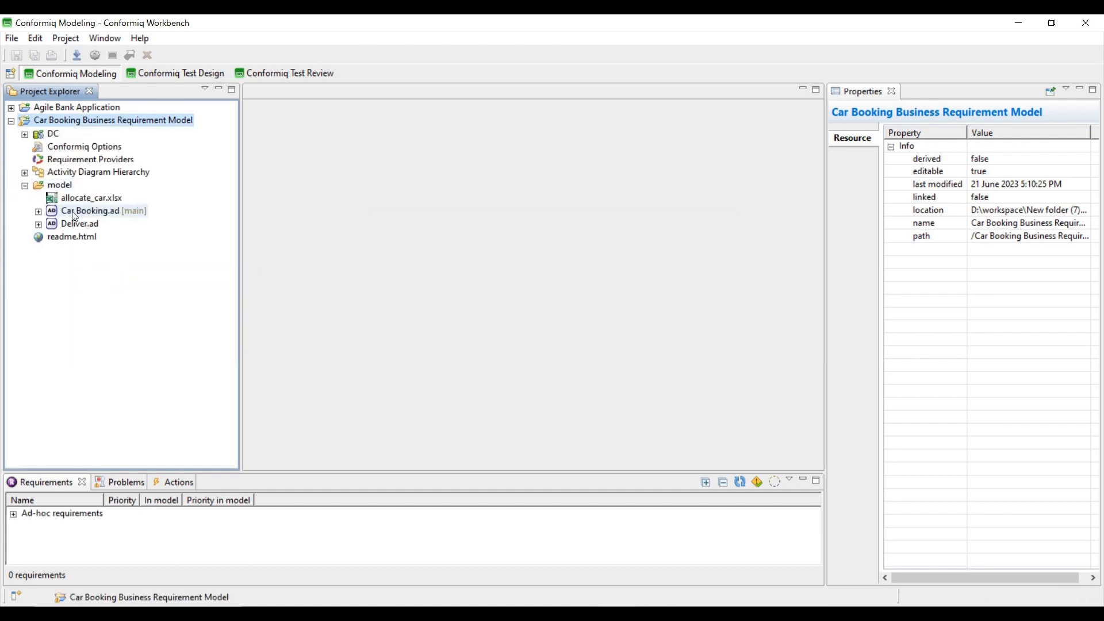
double_click(71, 210)
- Arrange the diagram in a top-to-bottom Hierarchical Layout and select Register Request
right_click(378, 260)
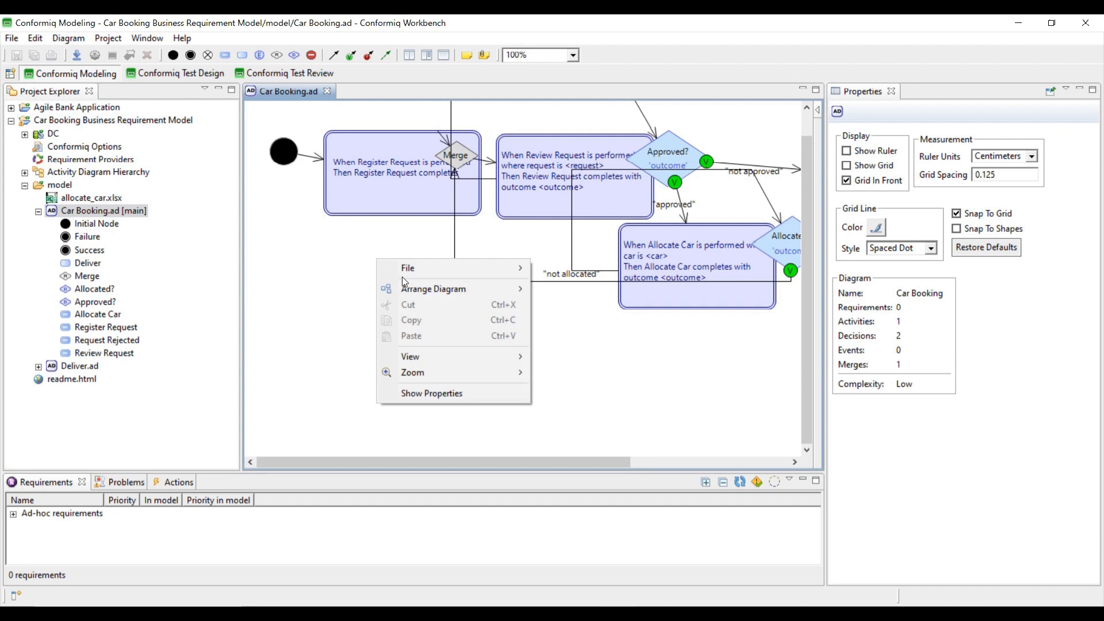
mouse_move(407, 287)
left_click(569, 291)
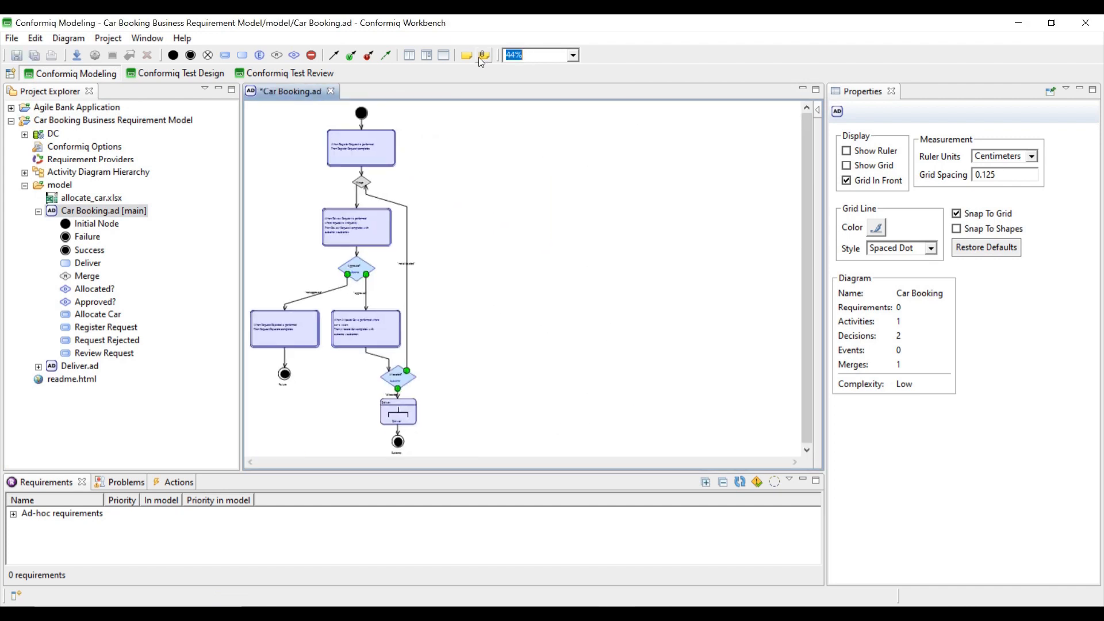
scroll(481, 212, "up", 5)
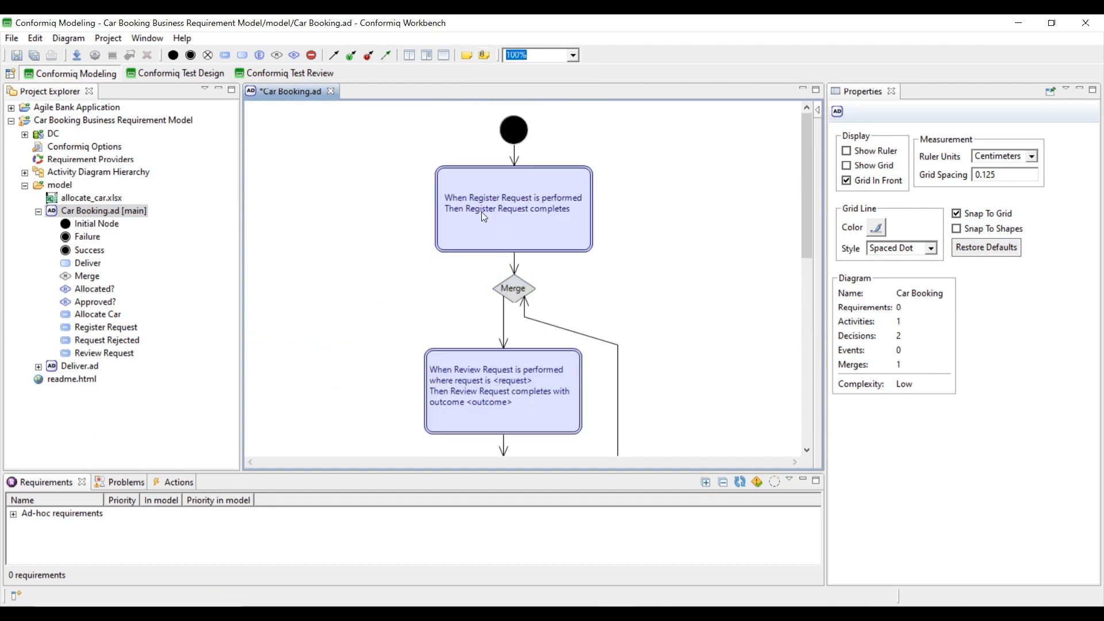
left_click(481, 212)
scroll(489, 244, "down", 10)
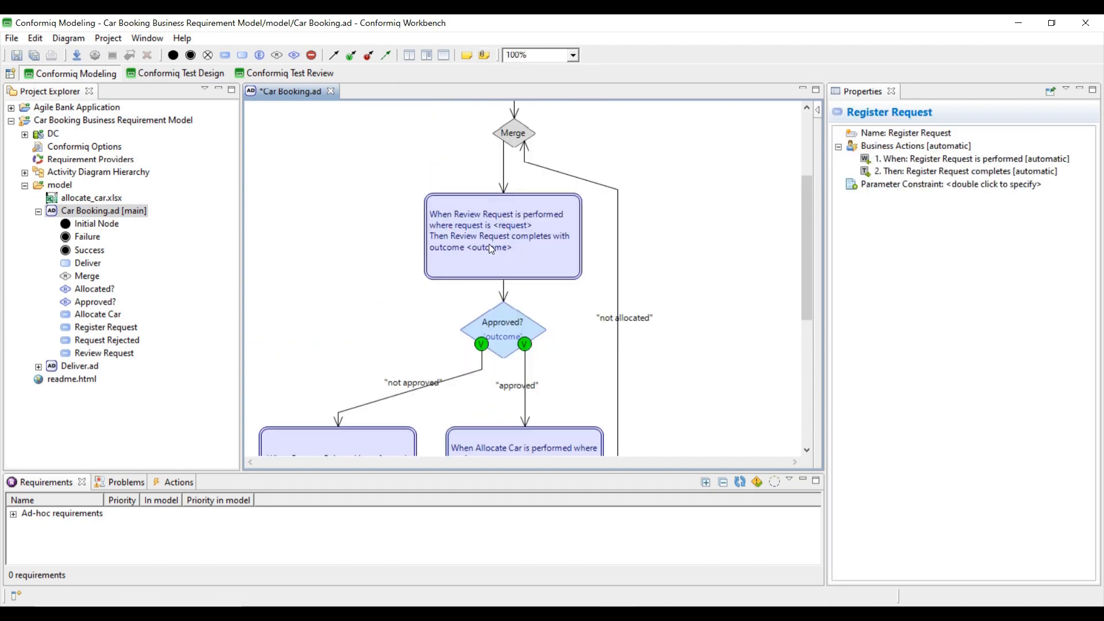
scroll(490, 241, "up", 8)
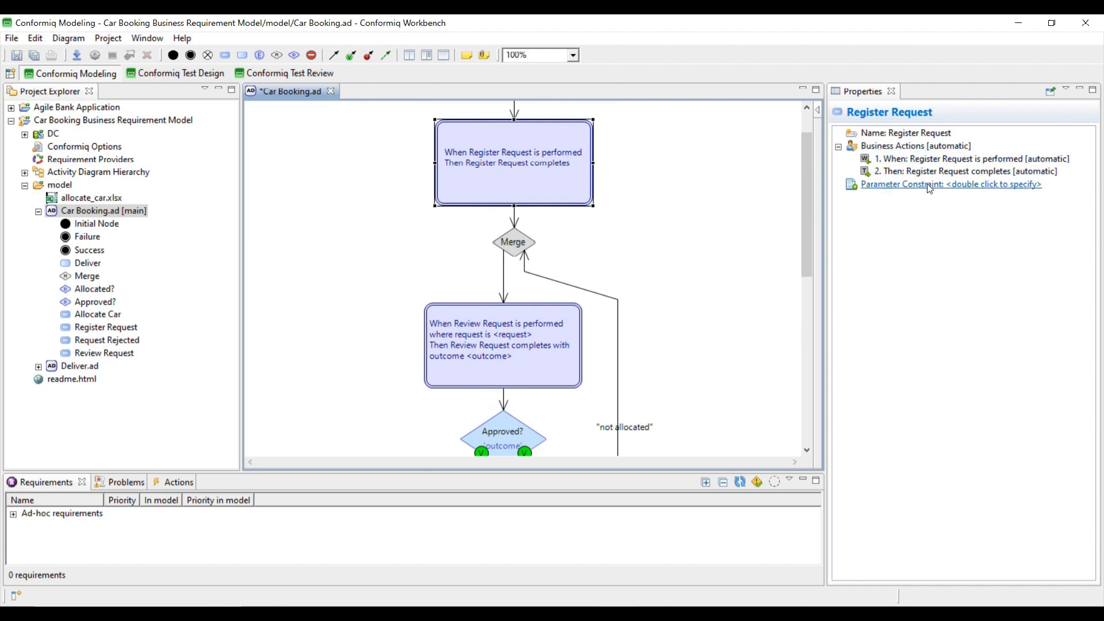
- Customize Register Request's automatic When/Then actions and add empty Given and And actions
right_click(920, 146)
left_click(953, 156)
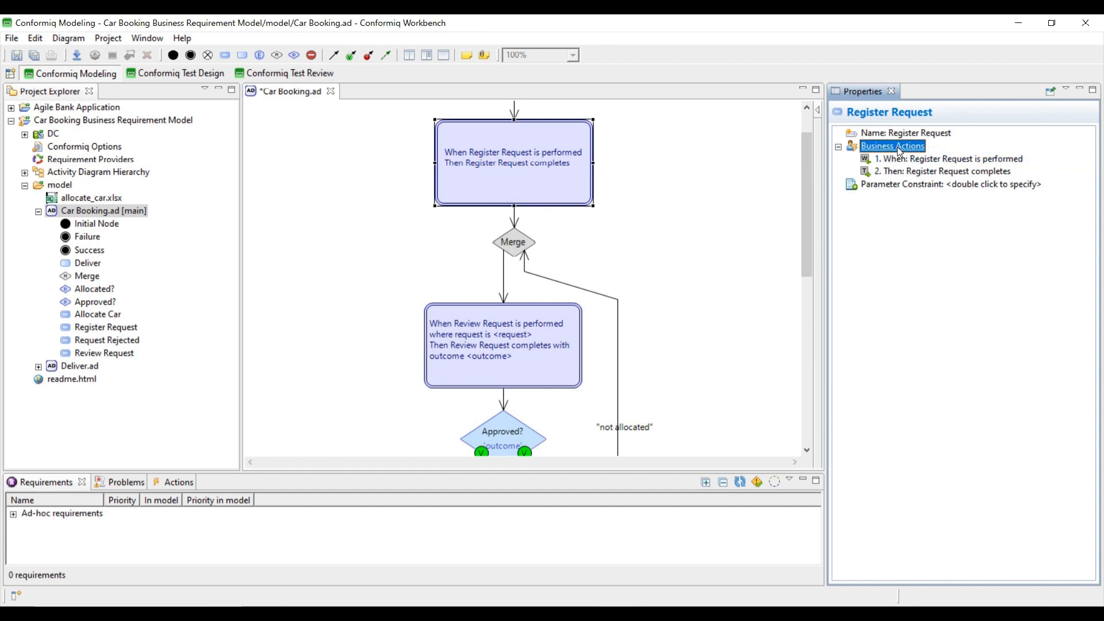
right_click(919, 146)
left_click(954, 156)
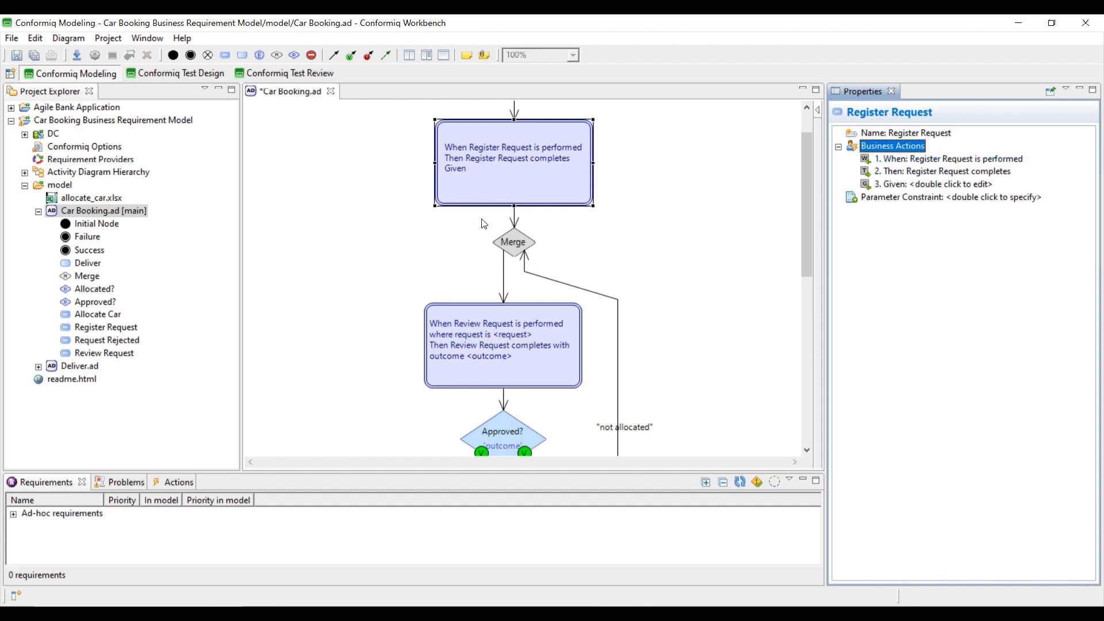
right_click(869, 147)
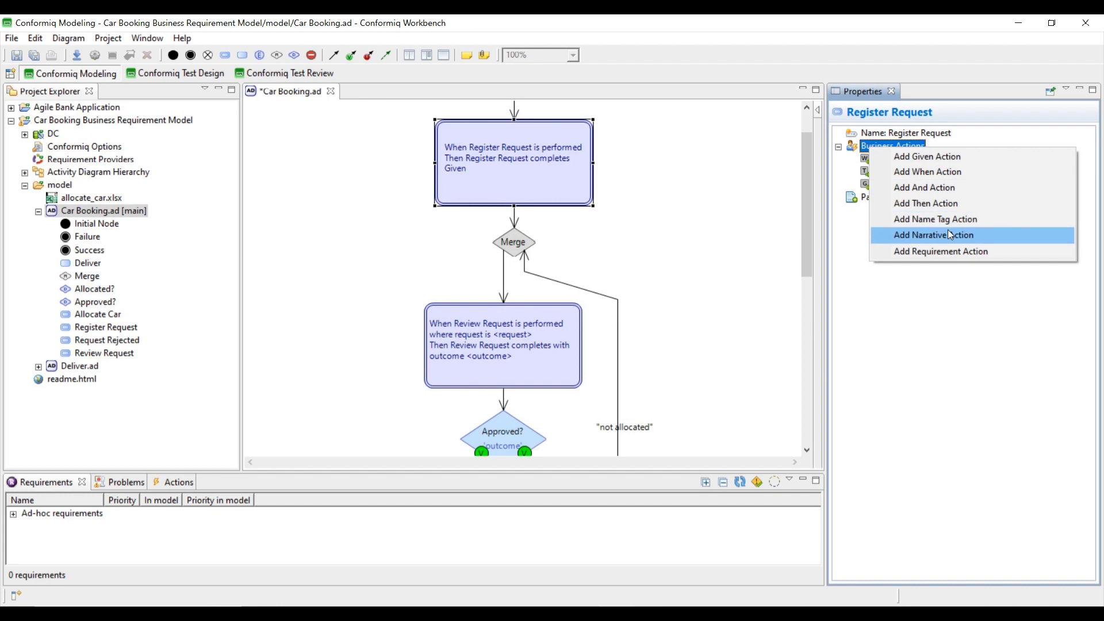
left_click(923, 188)
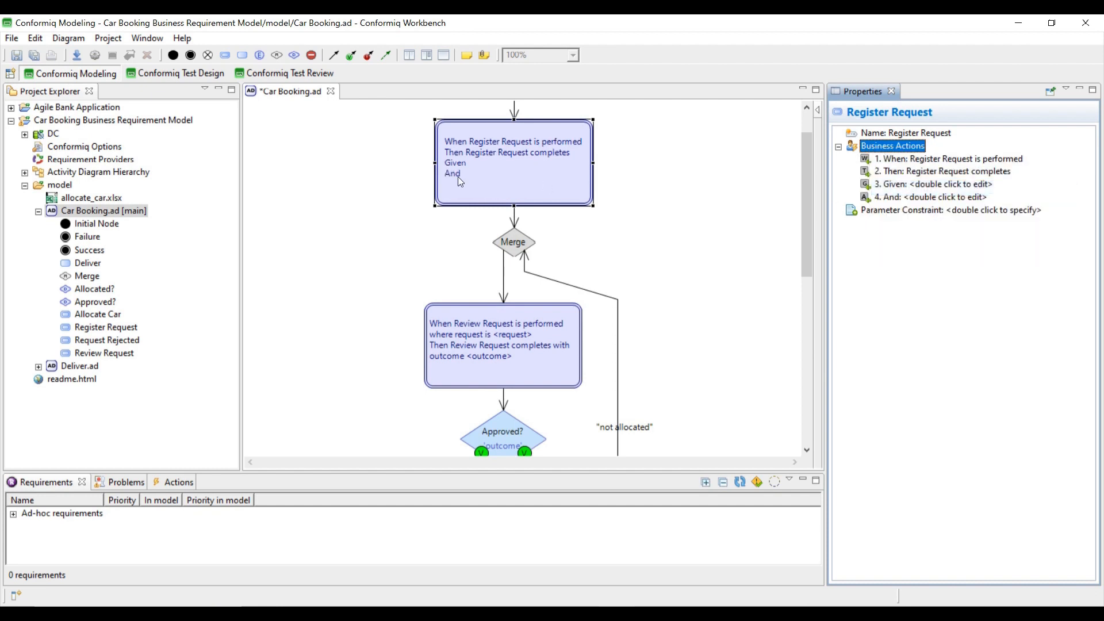
scroll(526, 185, "up", 2)
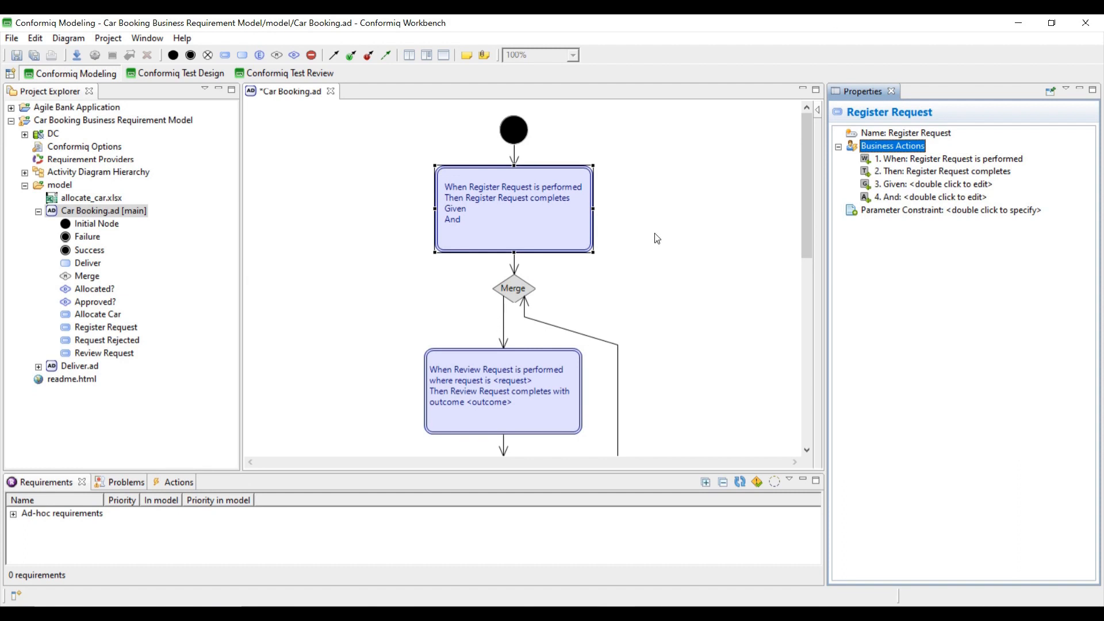
- Place a test activity node right of Register Request, then reselect Register Request
left_click(682, 234)
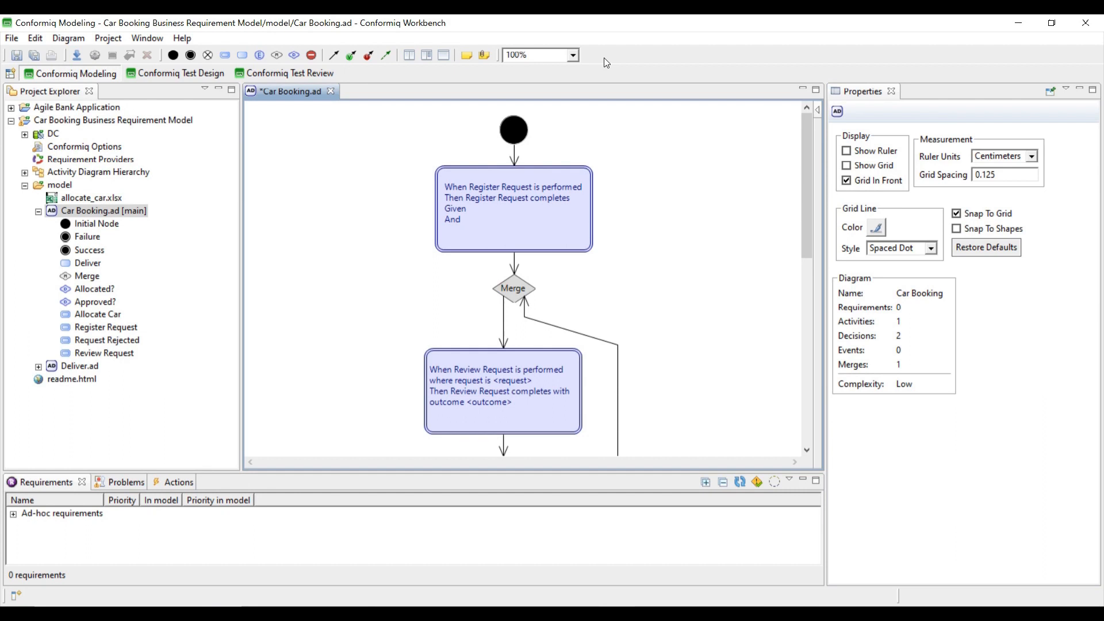
left_click(225, 55)
left_click(664, 176)
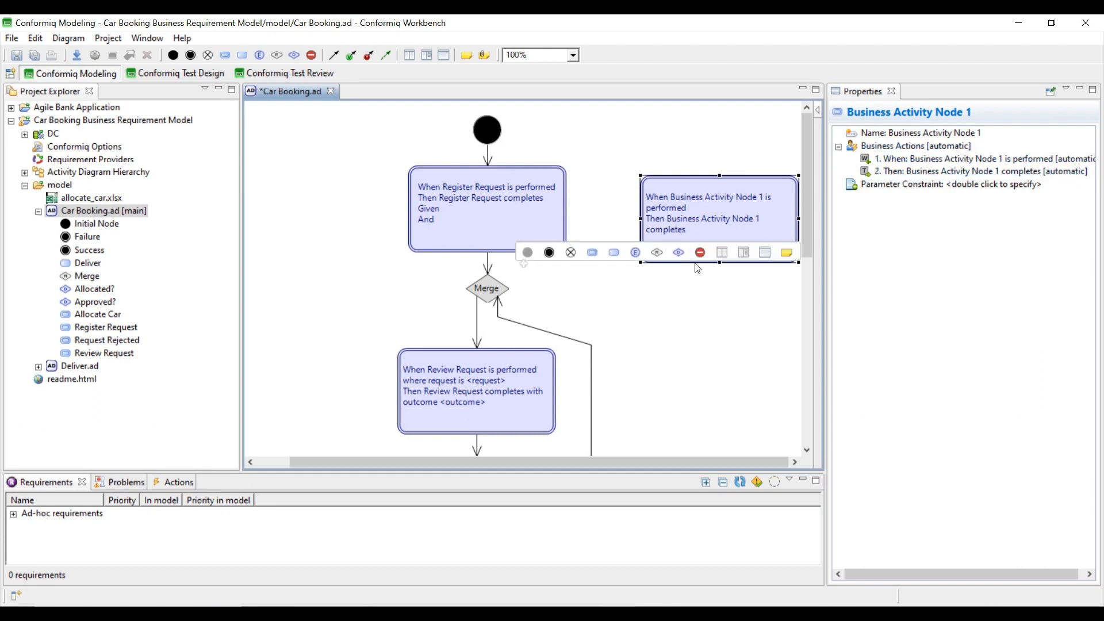
mouse_move(733, 364)
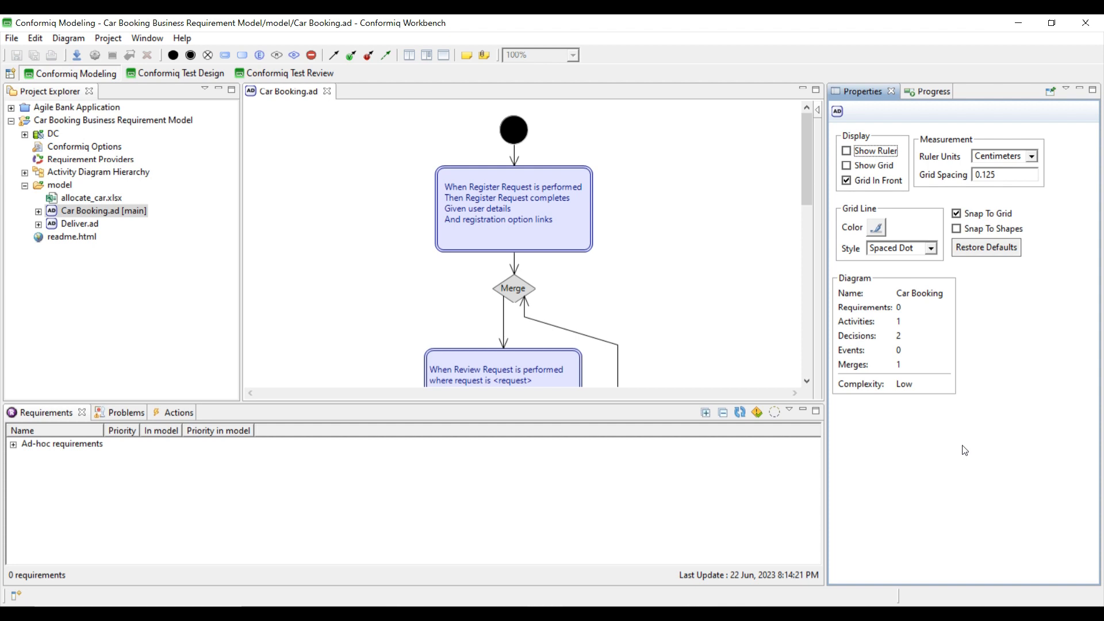
left_click(476, 214)
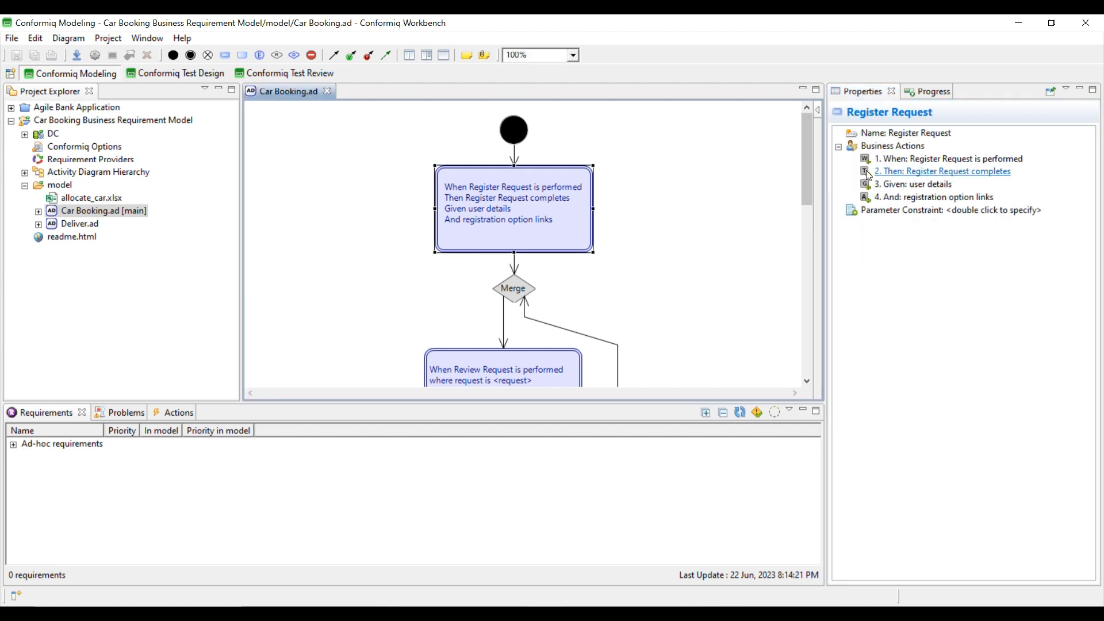
- Add an empty Narrative action to Register Request and open the Business Parameter Selection Options dialog
right_click(890, 149)
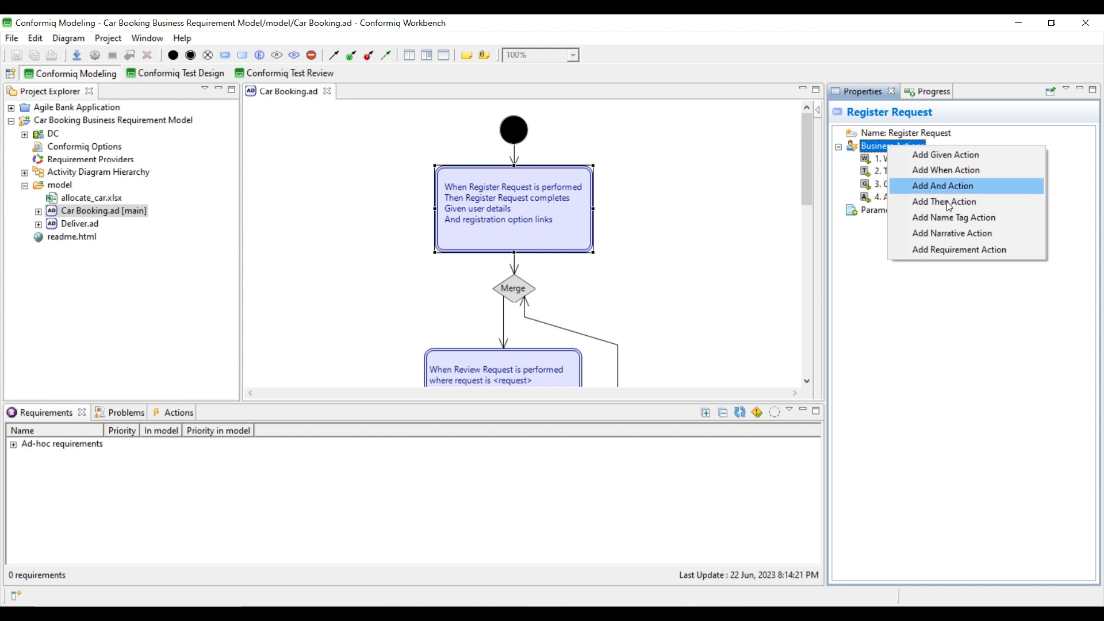
left_click(945, 234)
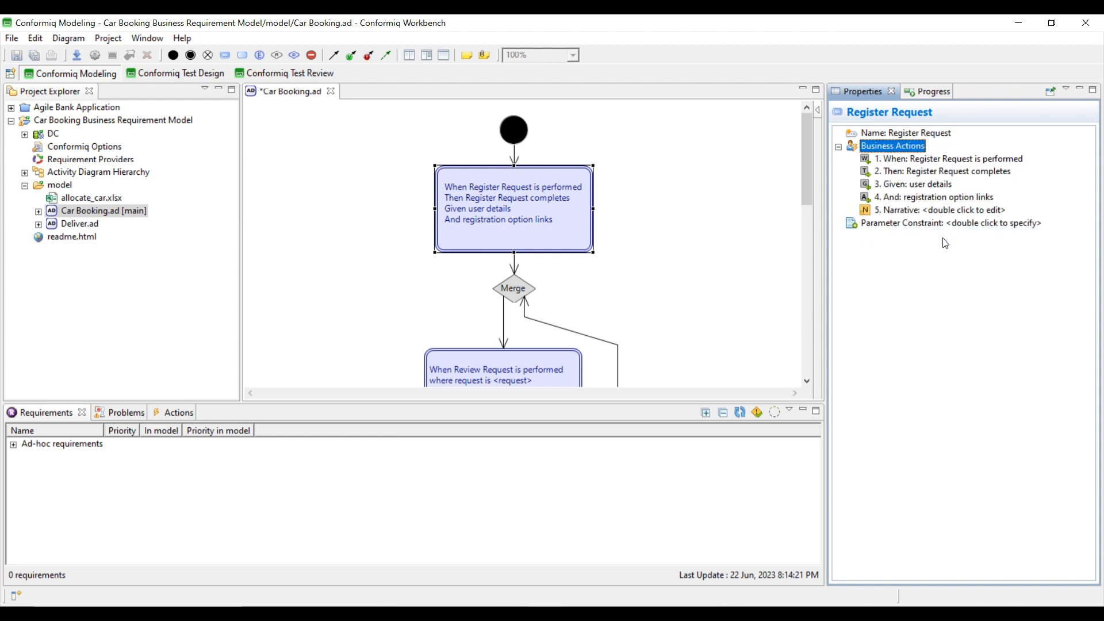
left_click(903, 211)
double_click(903, 211)
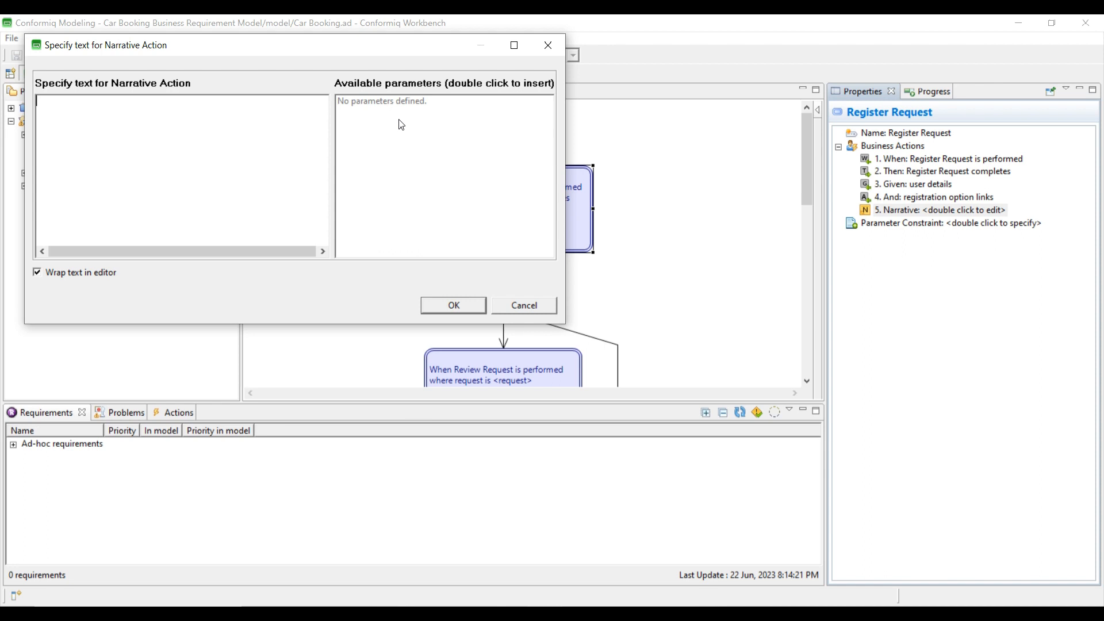
left_click(453, 305)
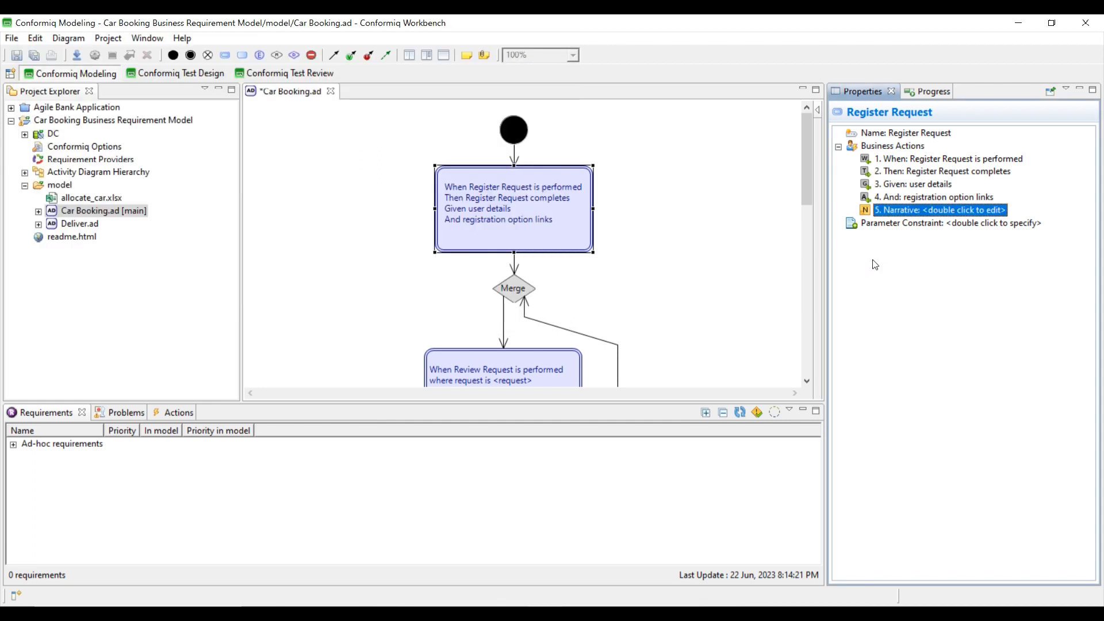
double_click(882, 224)
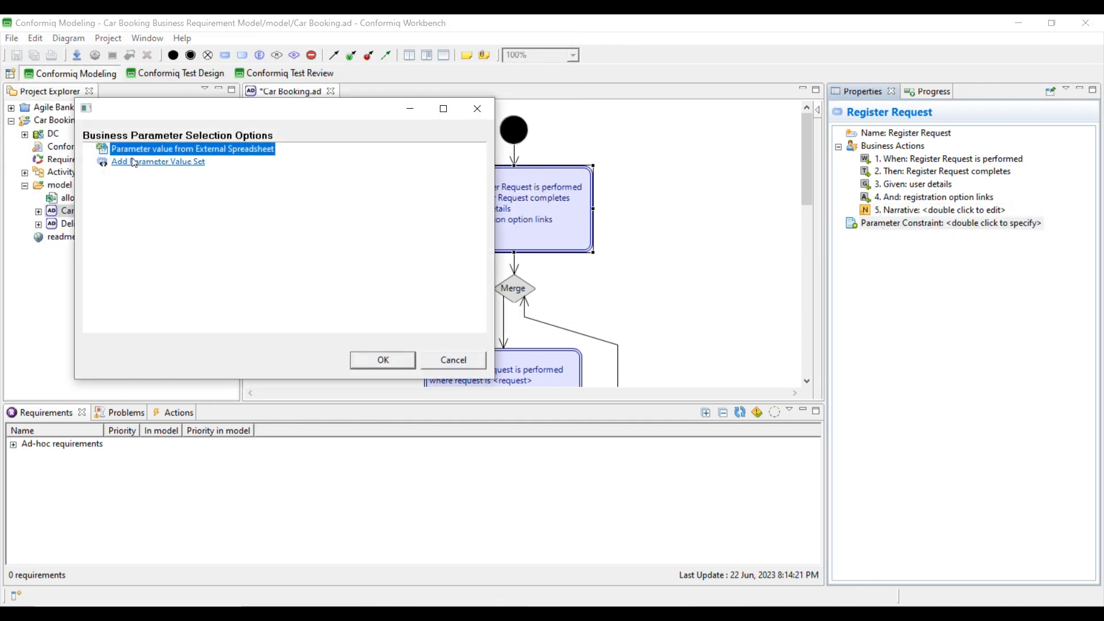
- Add a parameter set to Register Request with input parameter test1 and output parameter test2
left_click(134, 163)
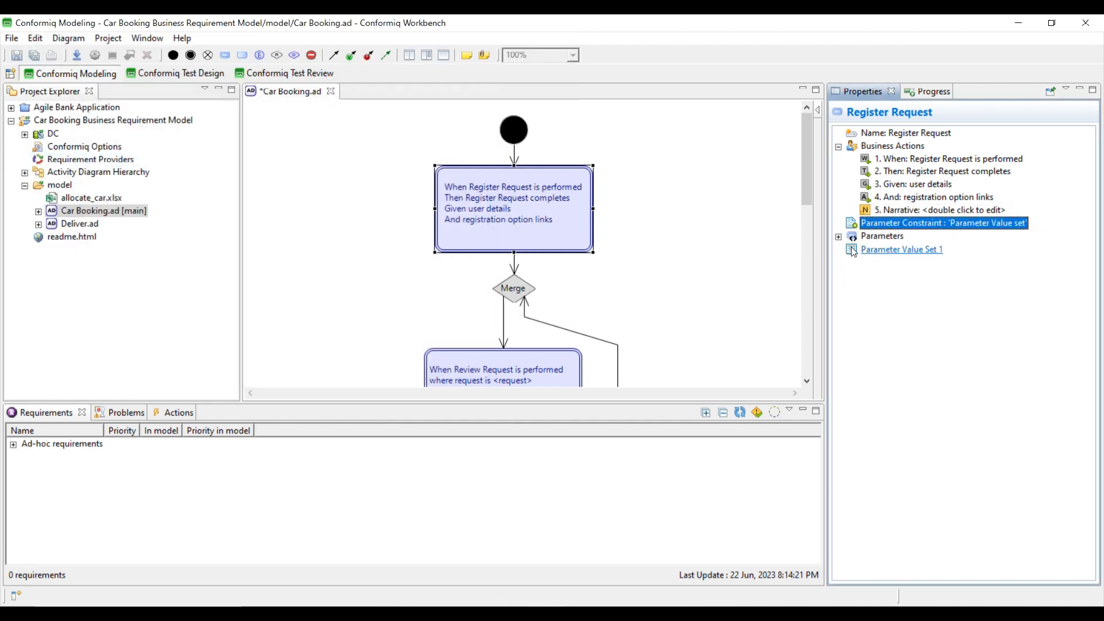
left_click(838, 236)
left_click(919, 249)
type("test")
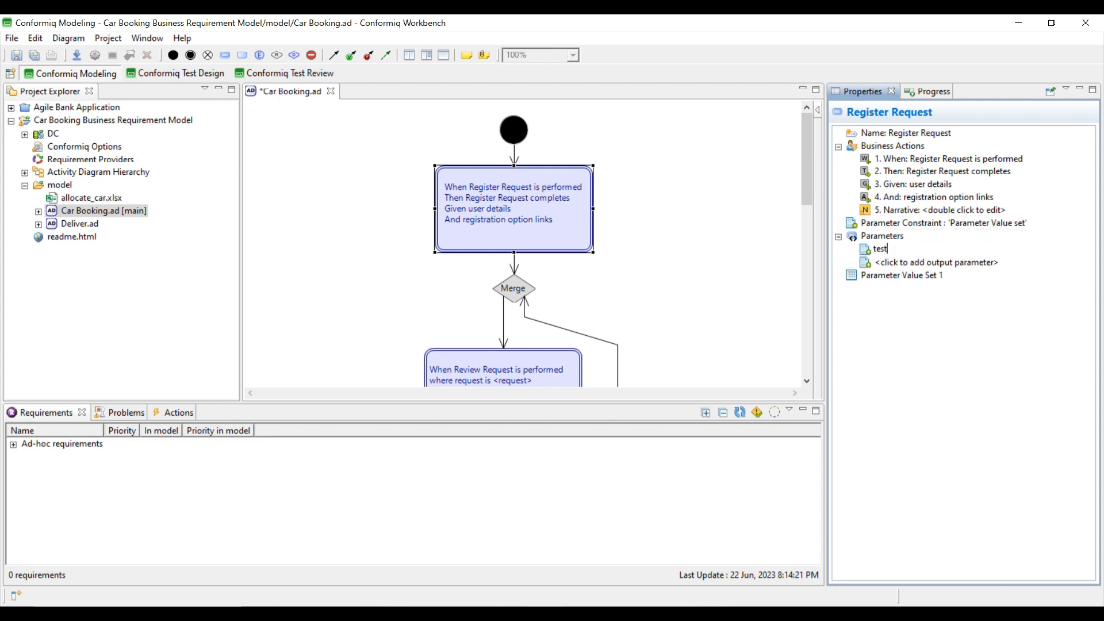
type("1")
key("Return")
left_click(894, 277)
type("test2")
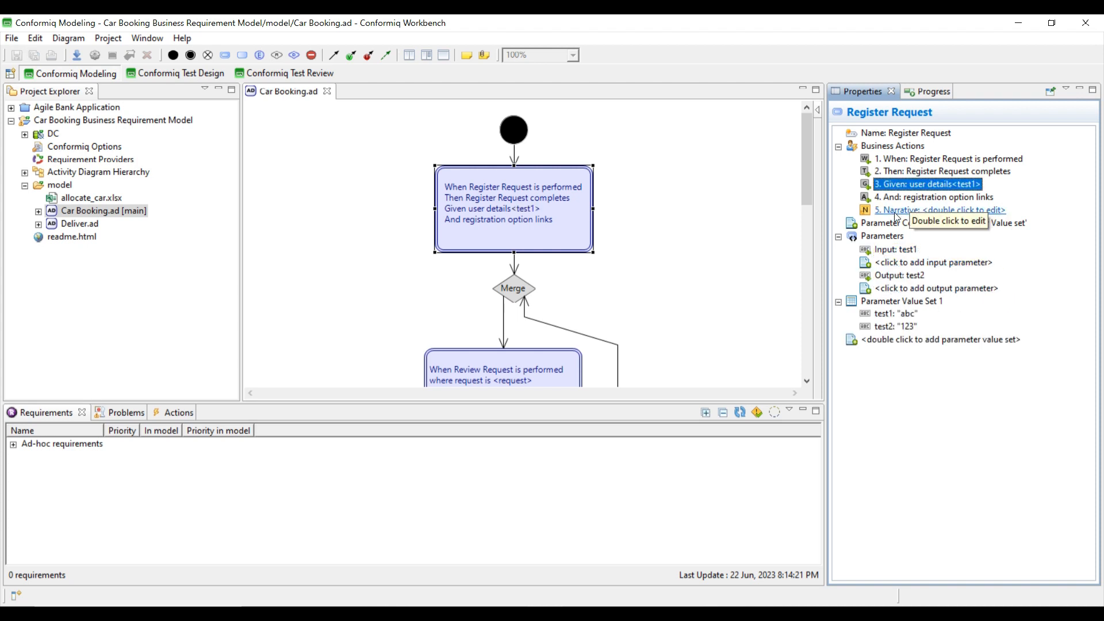
double_click(894, 210)
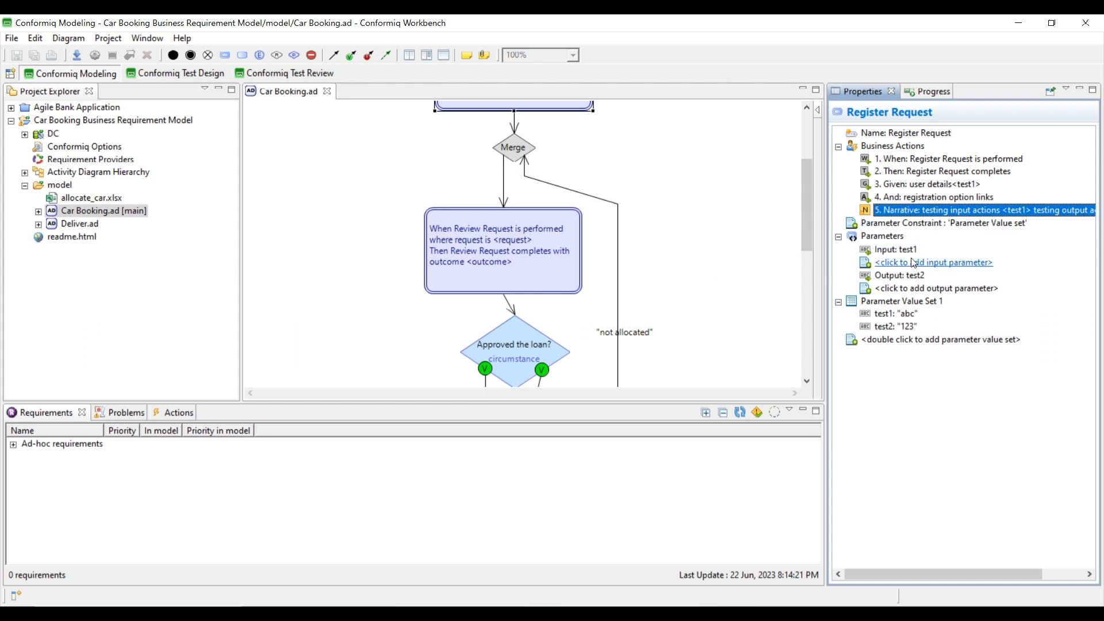
- Add an empty Narrative action to Review Request, closing the narrative editors without text
left_click(516, 250)
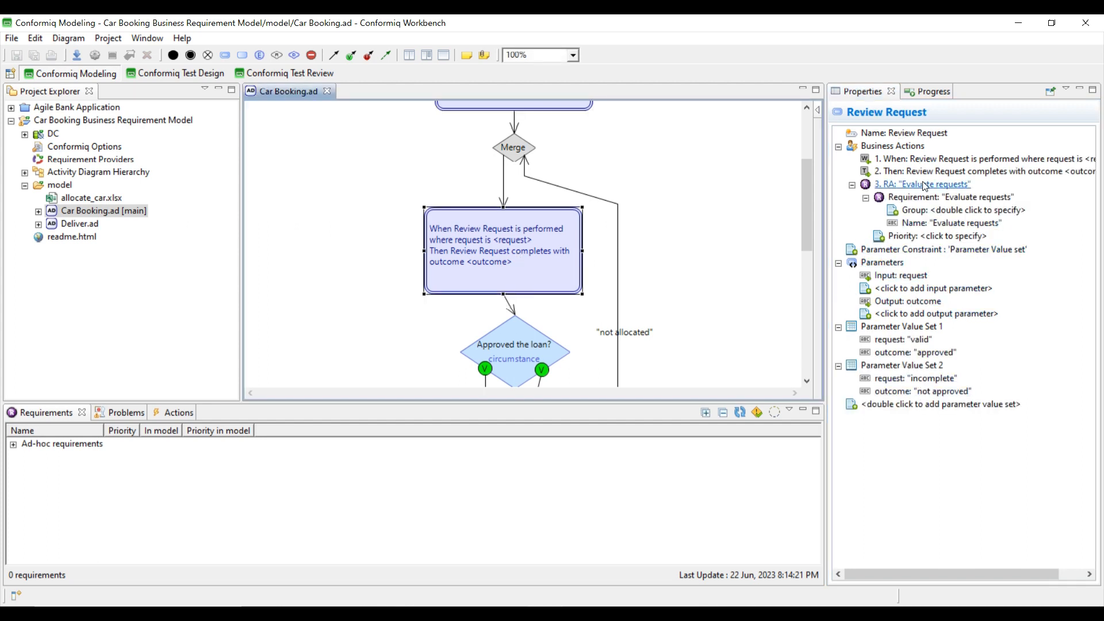
right_click(892, 146)
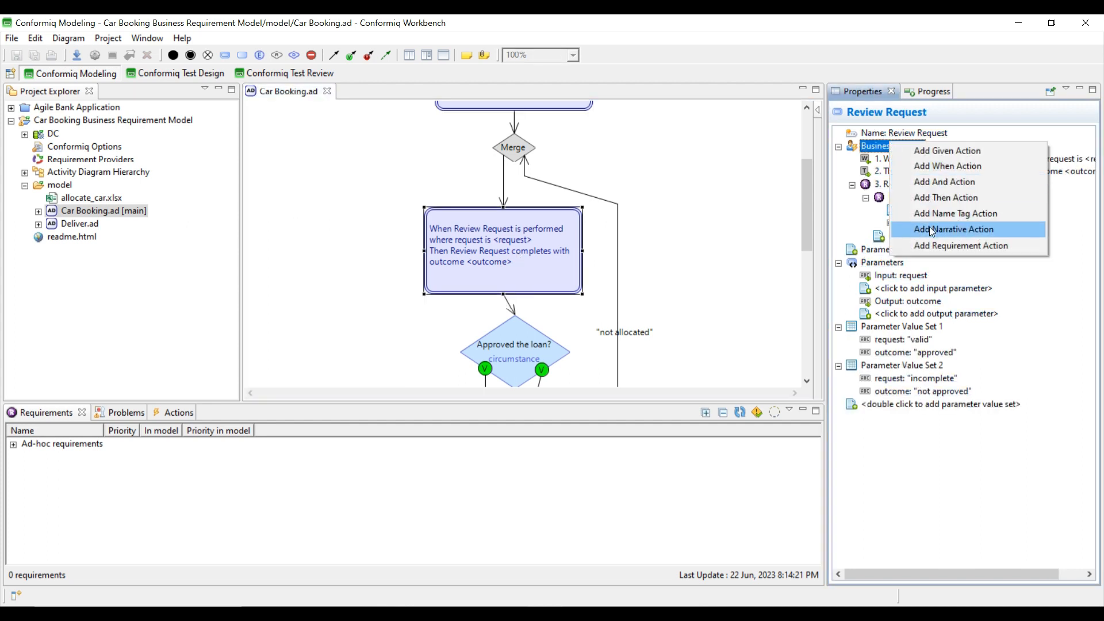
left_click(908, 230)
double_click(903, 248)
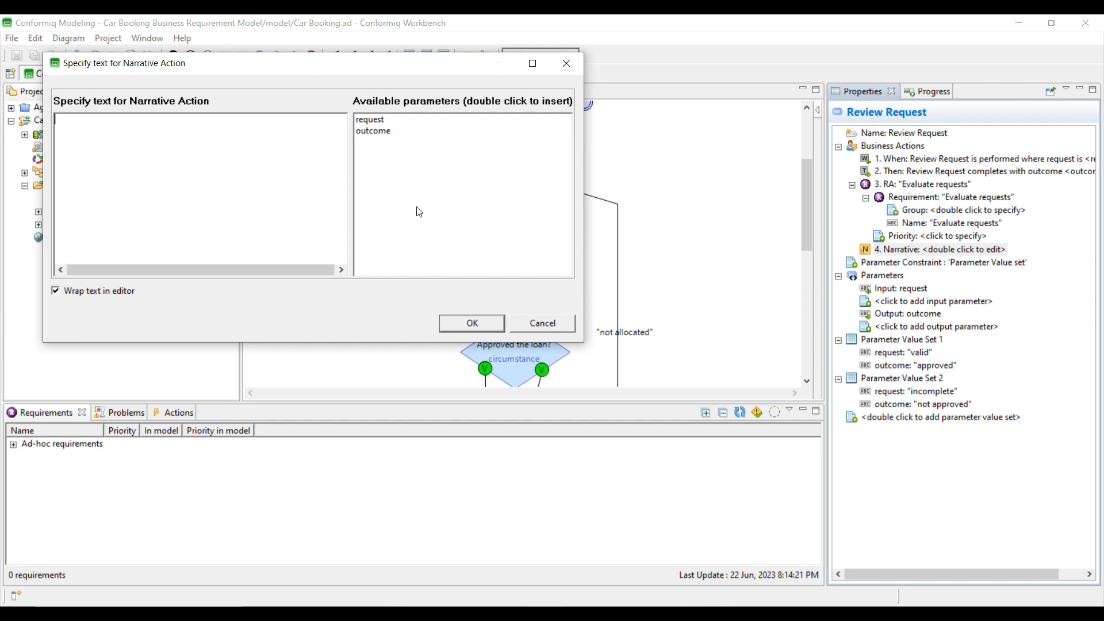
left_click(534, 330)
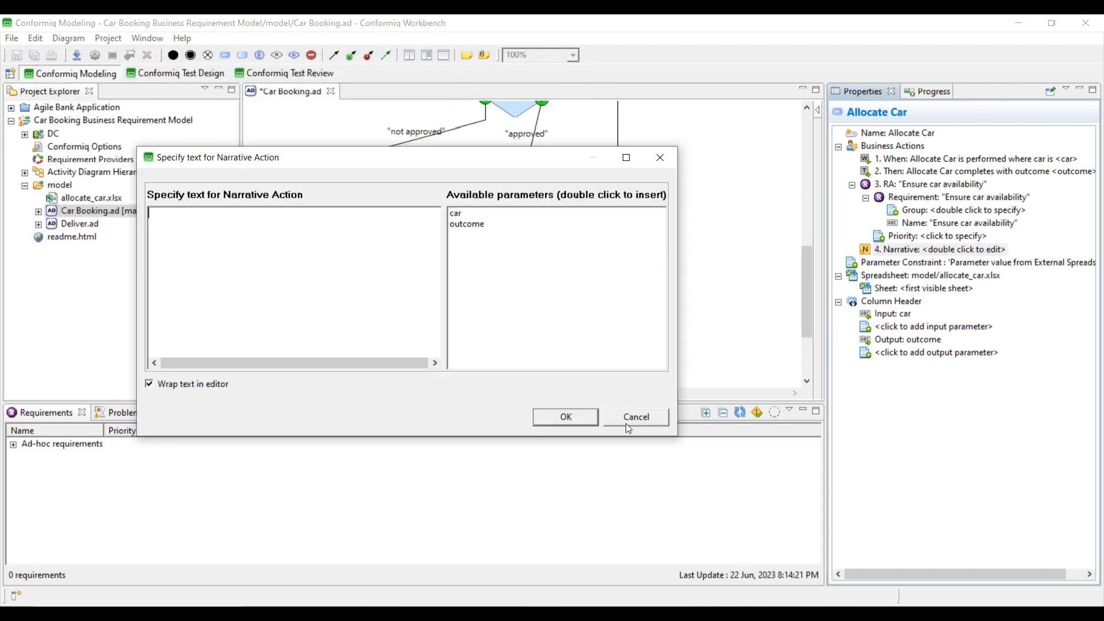
left_click(625, 418)
scroll(713, 264, "up", 10)
scroll(713, 264, "up", 1)
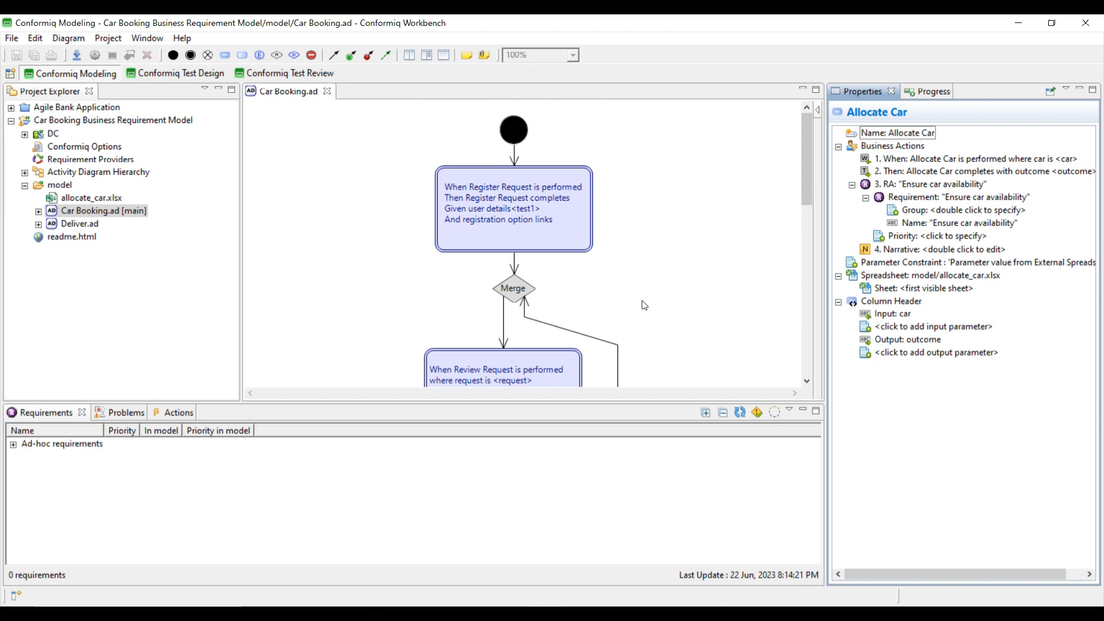
scroll(644, 305, "down", 5)
left_click(519, 230)
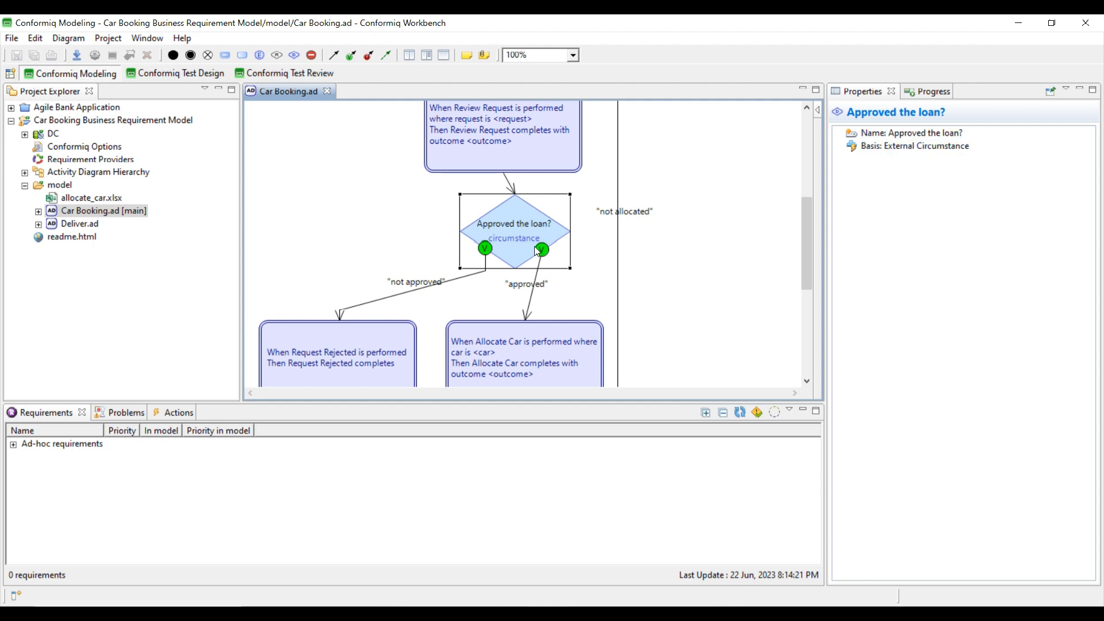
scroll(569, 285, "down", 3)
left_click(591, 286)
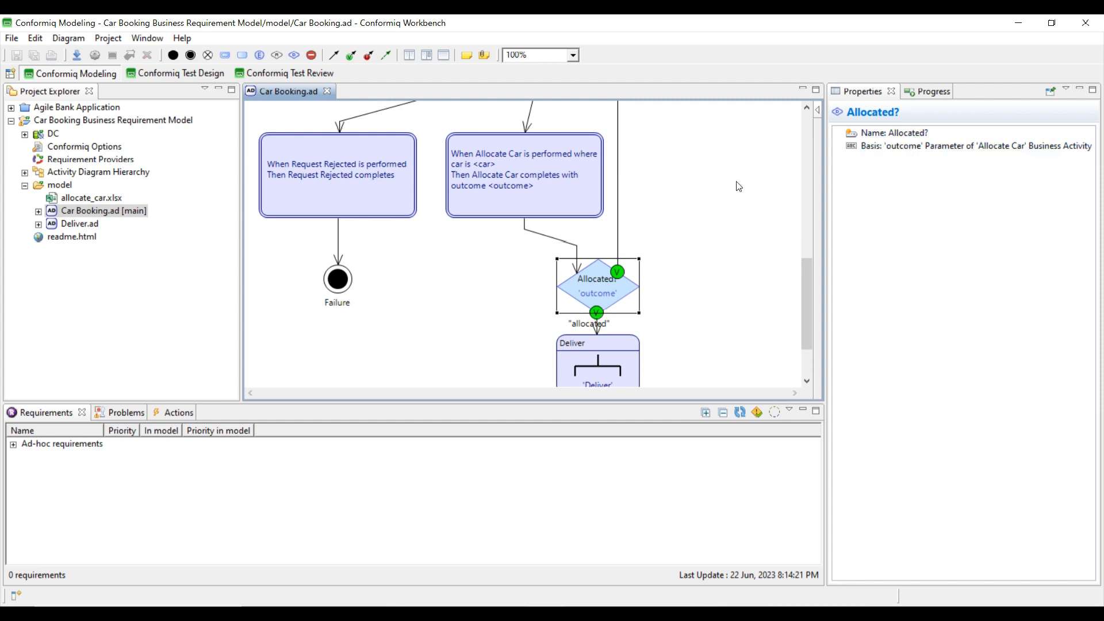
scroll(708, 205, "up", 5)
scroll(708, 205, "down", 3)
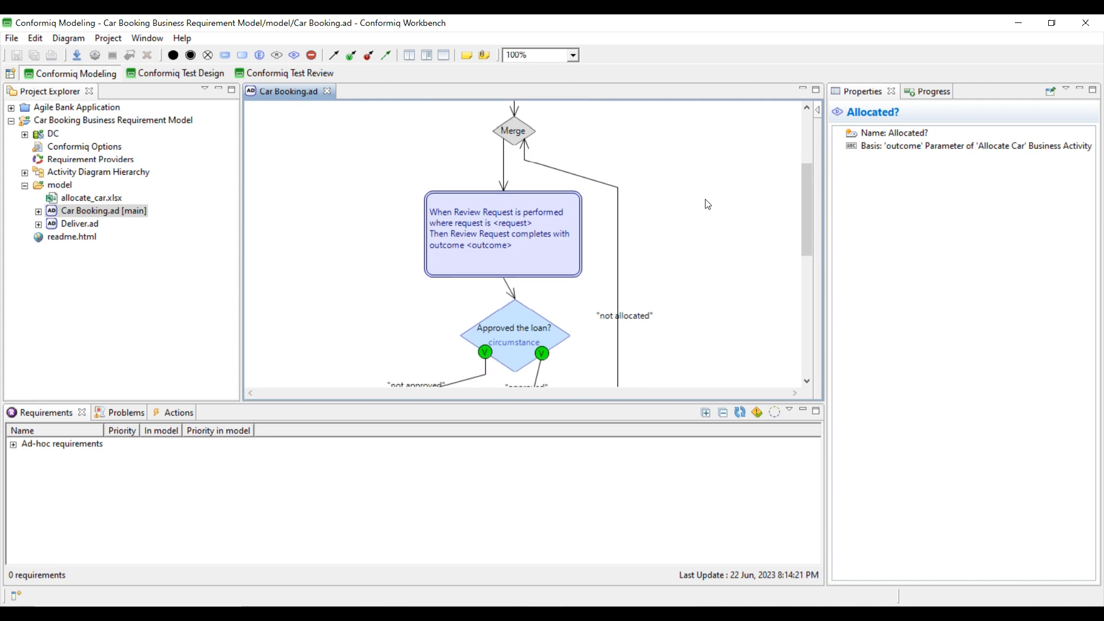
left_click(528, 296)
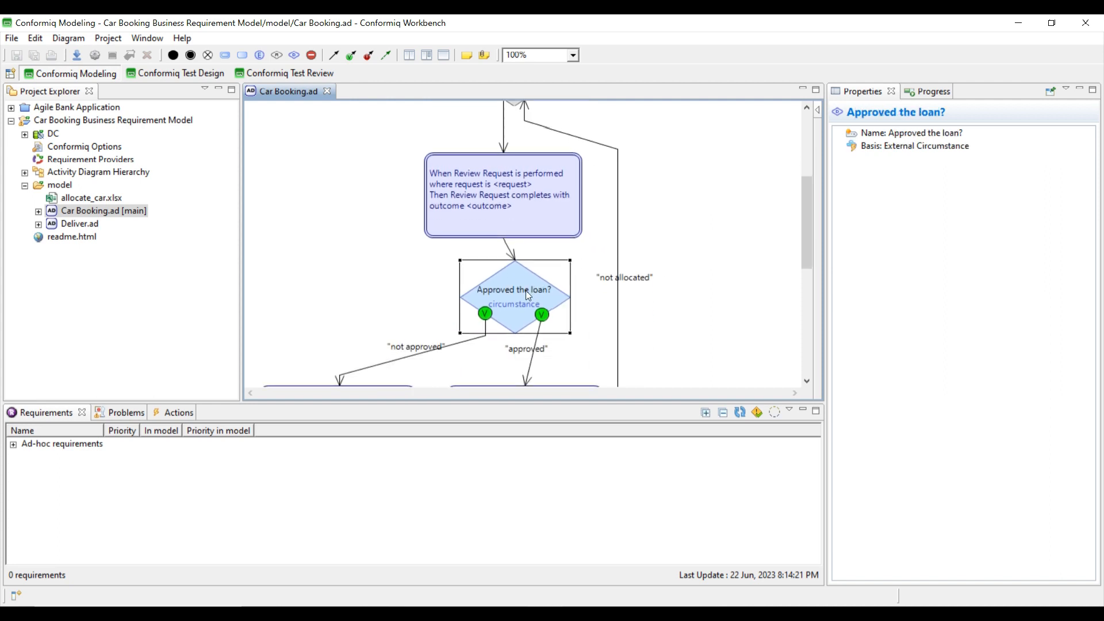
mouse_move(320, 225)
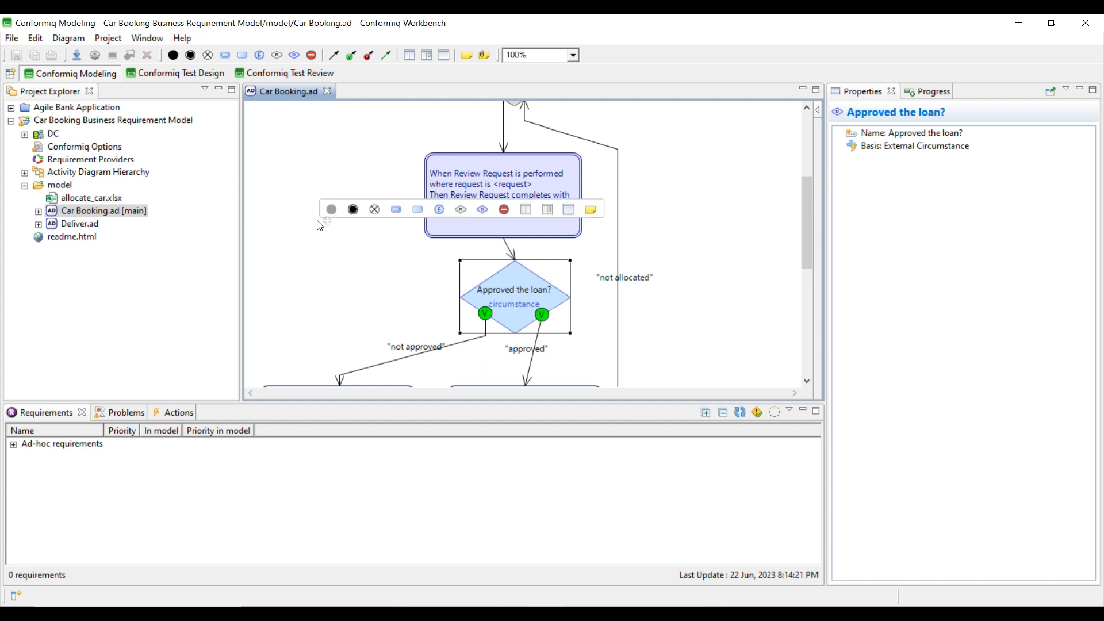
- Set the Conformiq UI preference hiding decision node basis to Yes and close the Car Booking diagram
left_click(142, 39)
left_click(162, 134)
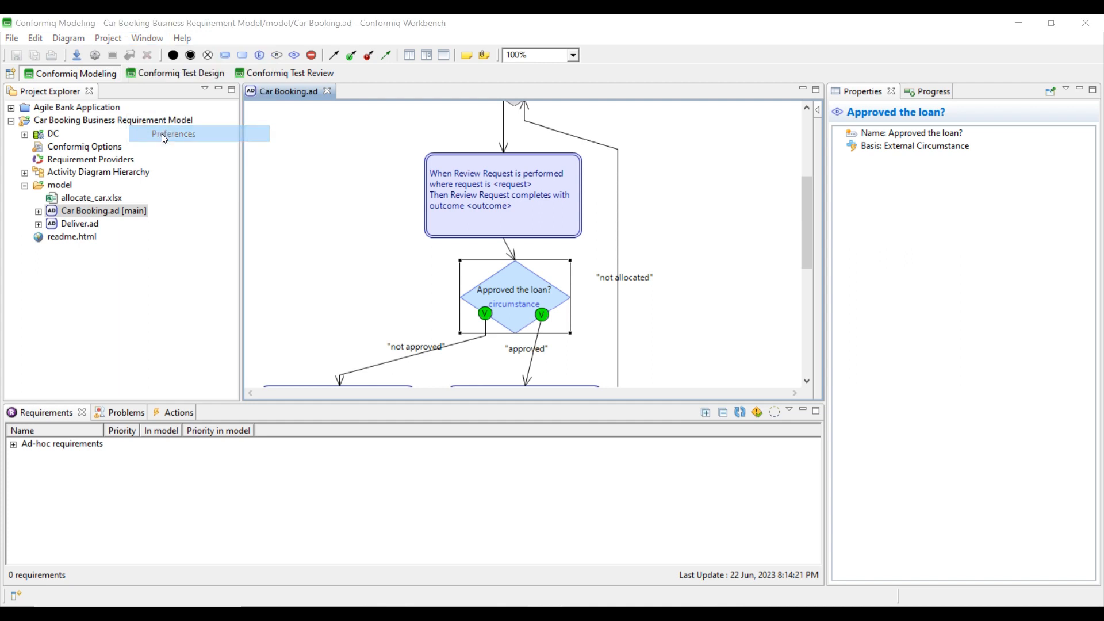
left_click(342, 109)
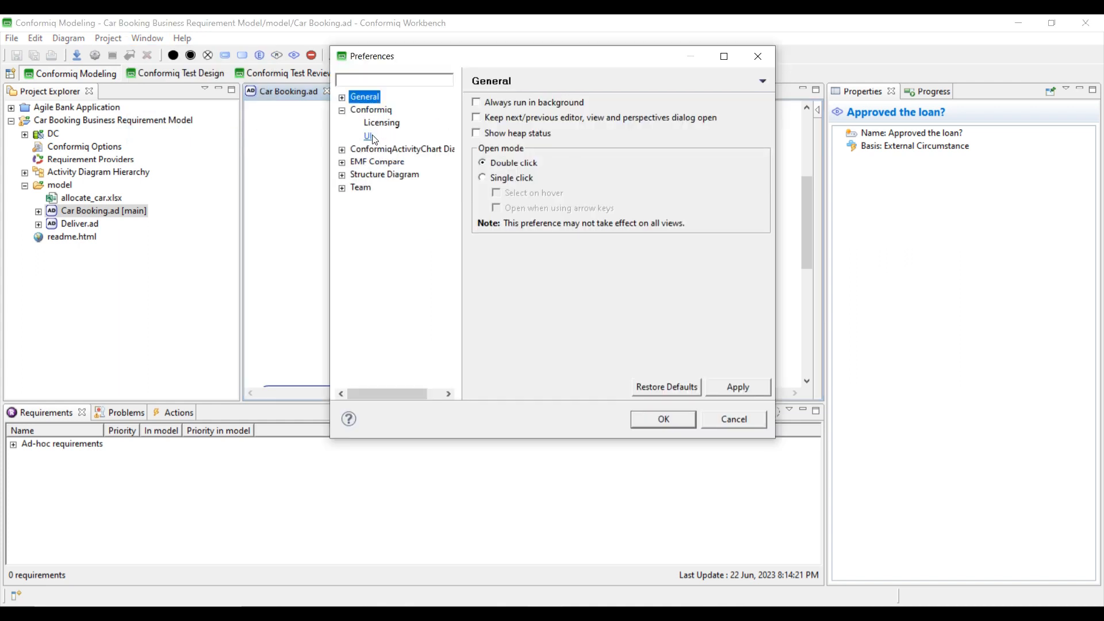
left_click(370, 136)
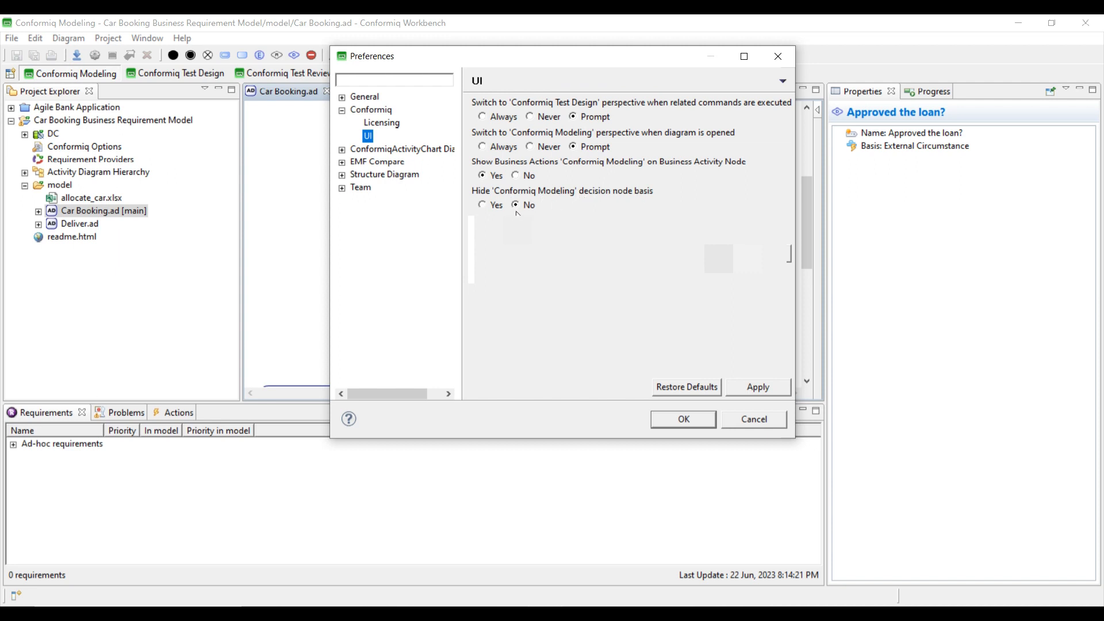
left_click(482, 206)
left_click(675, 421)
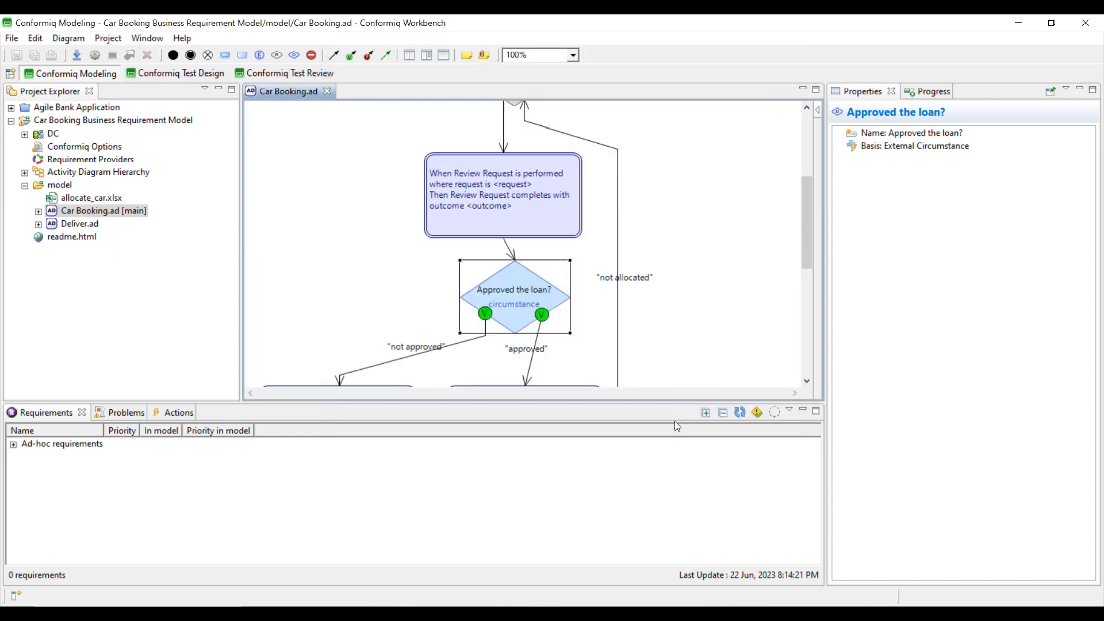
left_click(327, 92)
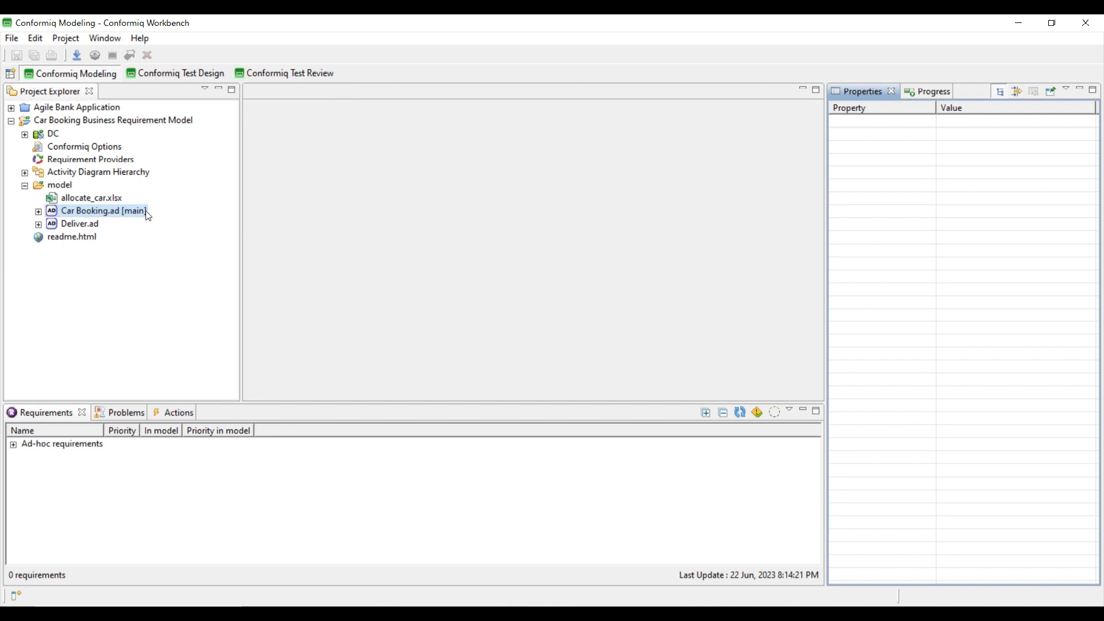
- Close and reopen the Car Booking project and Car Booking.ad, confirming decision nodes hide their basis
right_click(78, 118)
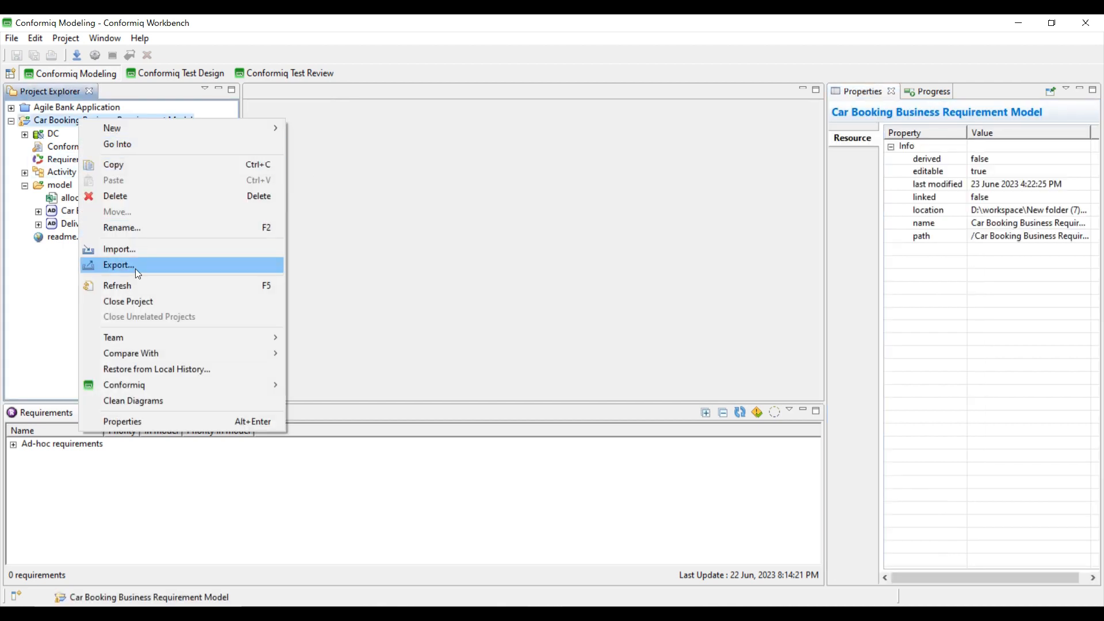
left_click(128, 301)
right_click(37, 122)
left_click(99, 274)
left_click(25, 185)
double_click(86, 210)
left_click(526, 282)
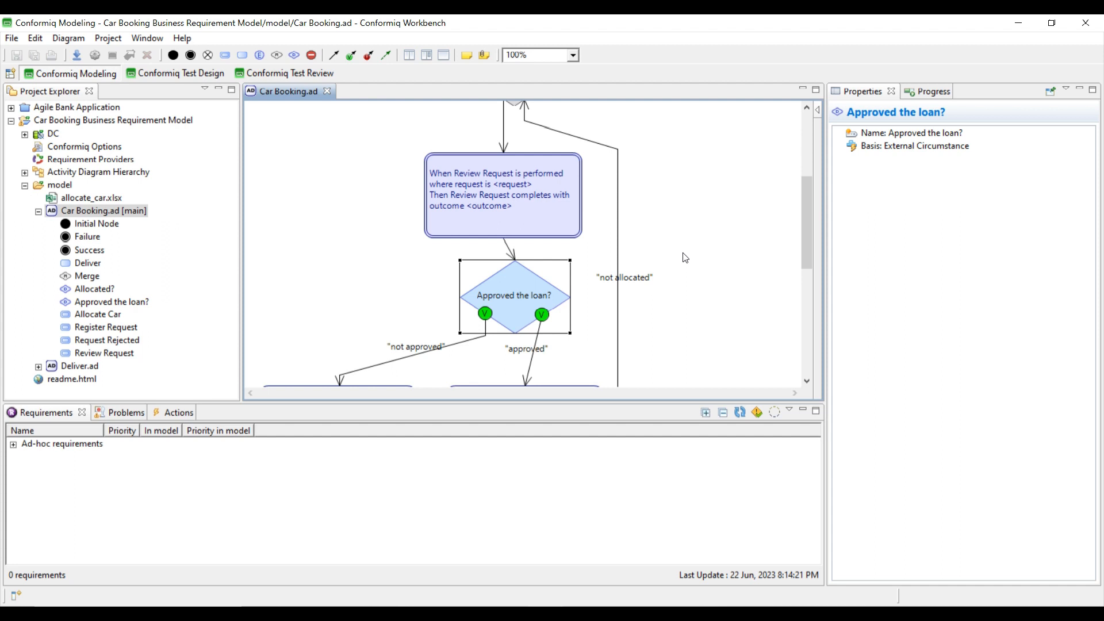
scroll(685, 257, "down", 4)
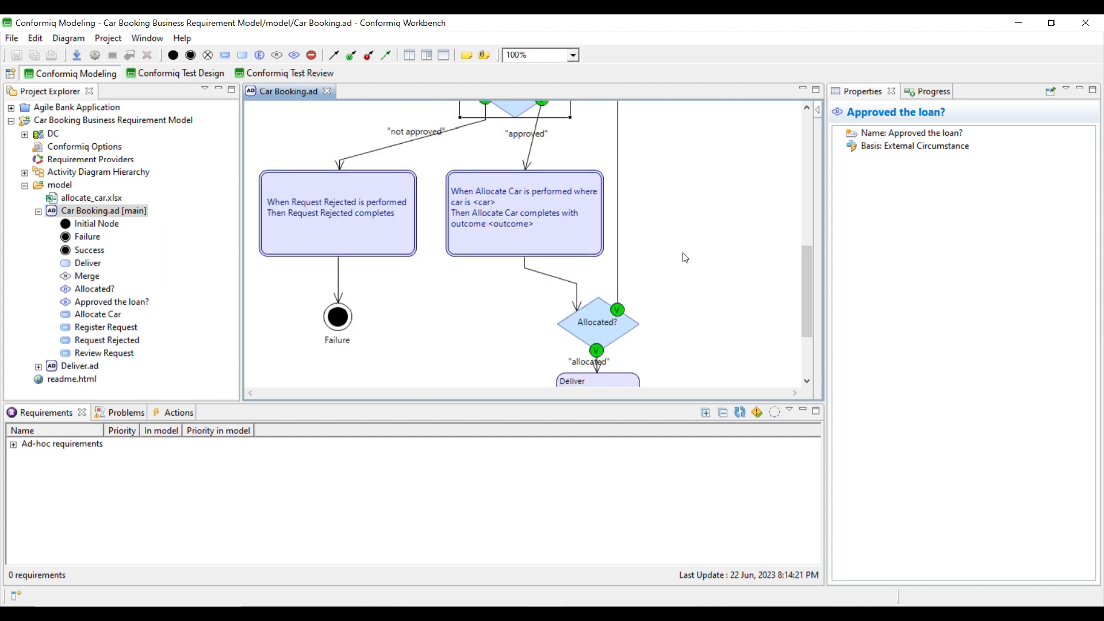
scroll(714, 210, "up", 6)
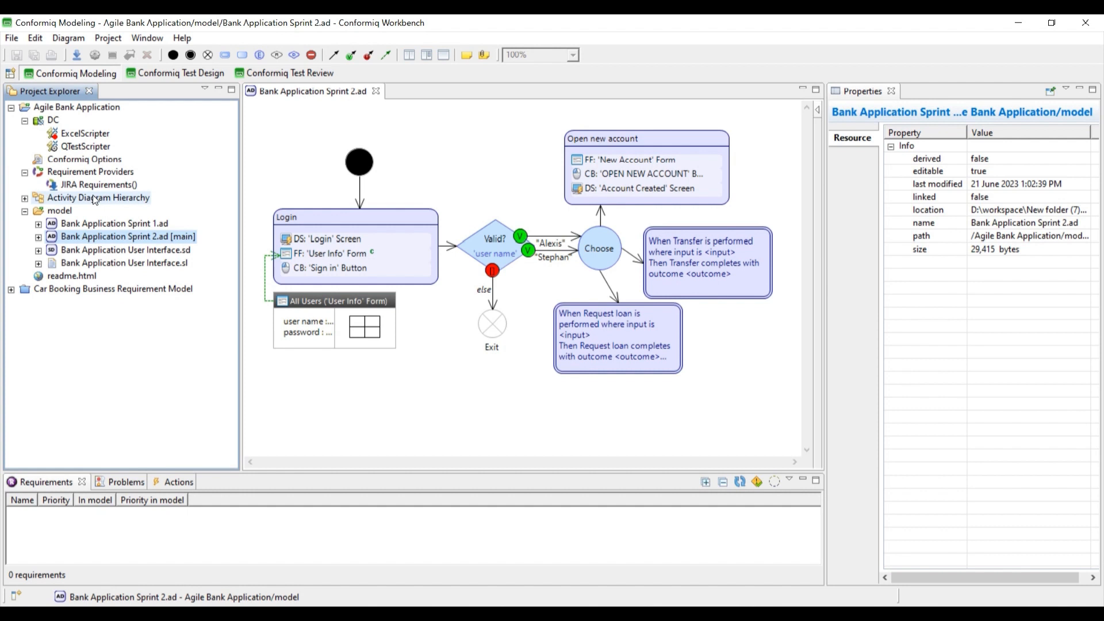
- Set the JIRA Requirements provider's Project to Sample_Test
left_click(83, 172)
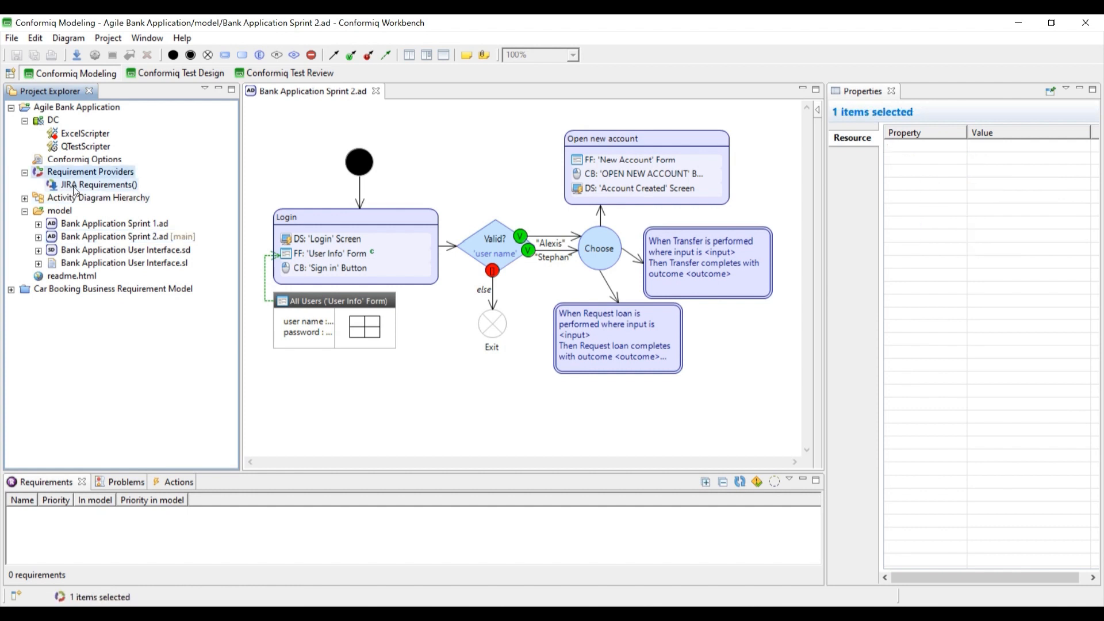
double_click(103, 184)
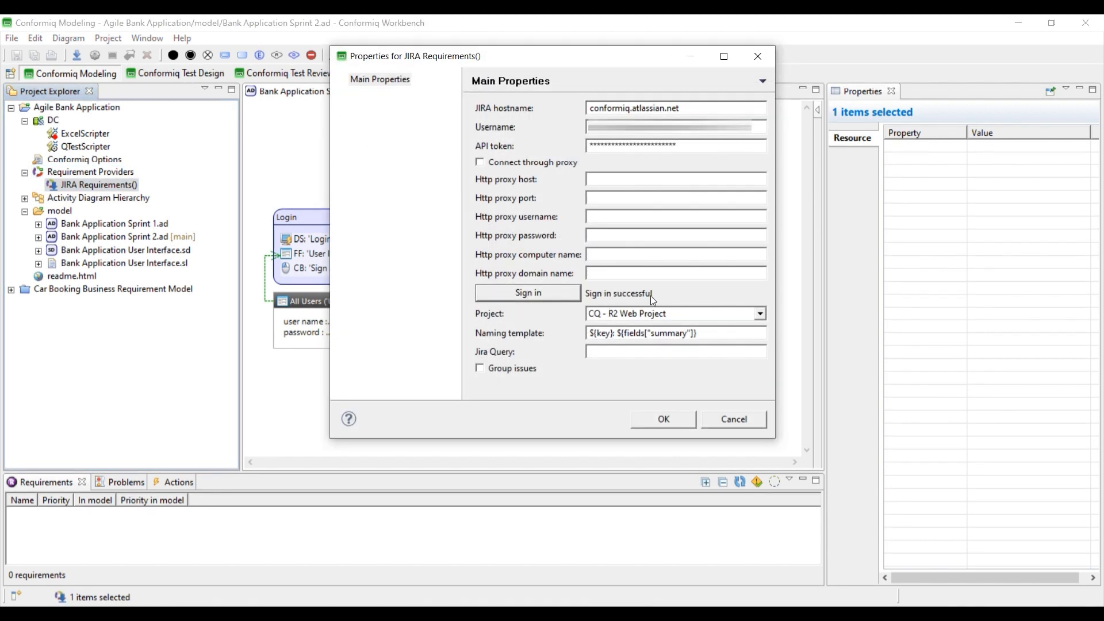
left_click(760, 315)
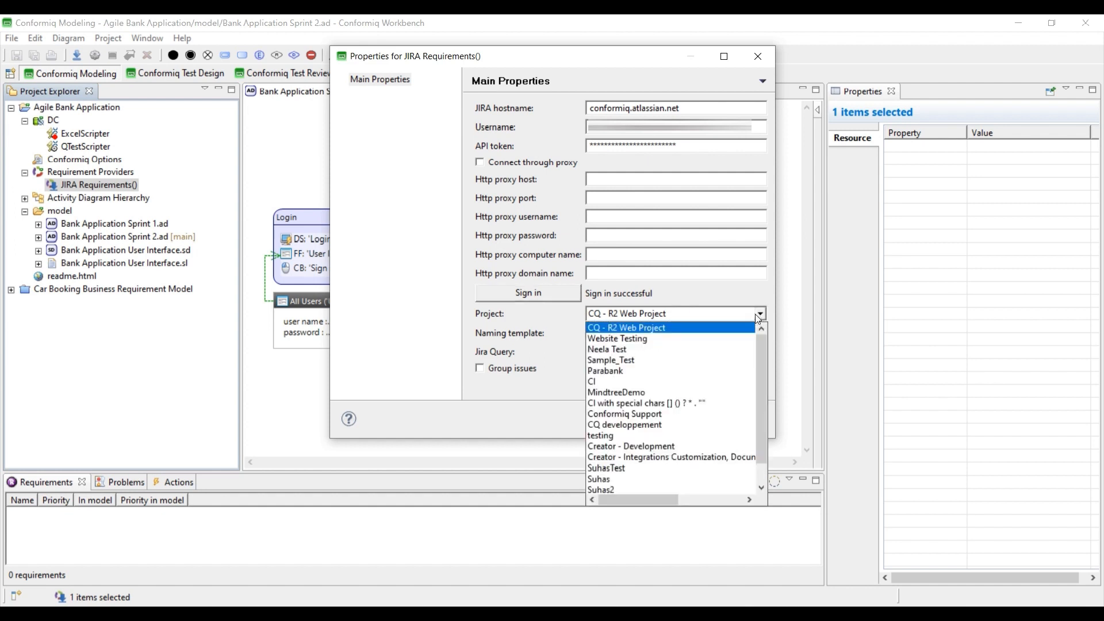
left_click(609, 361)
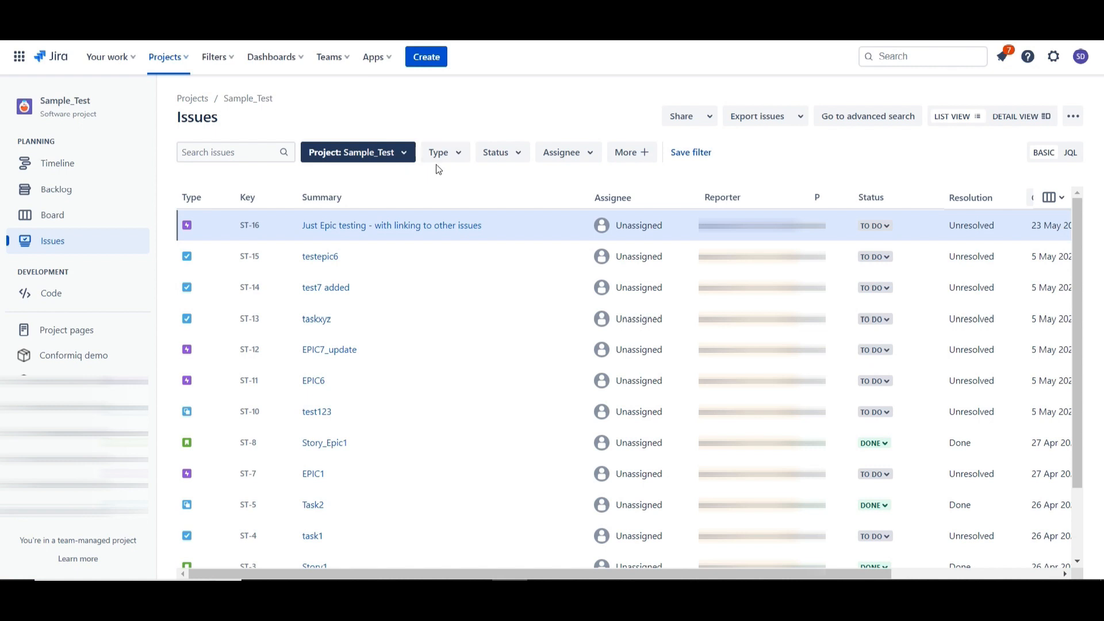
- Switch the Sample_Test issue search from BASIC to JQL mode
left_click(1068, 153)
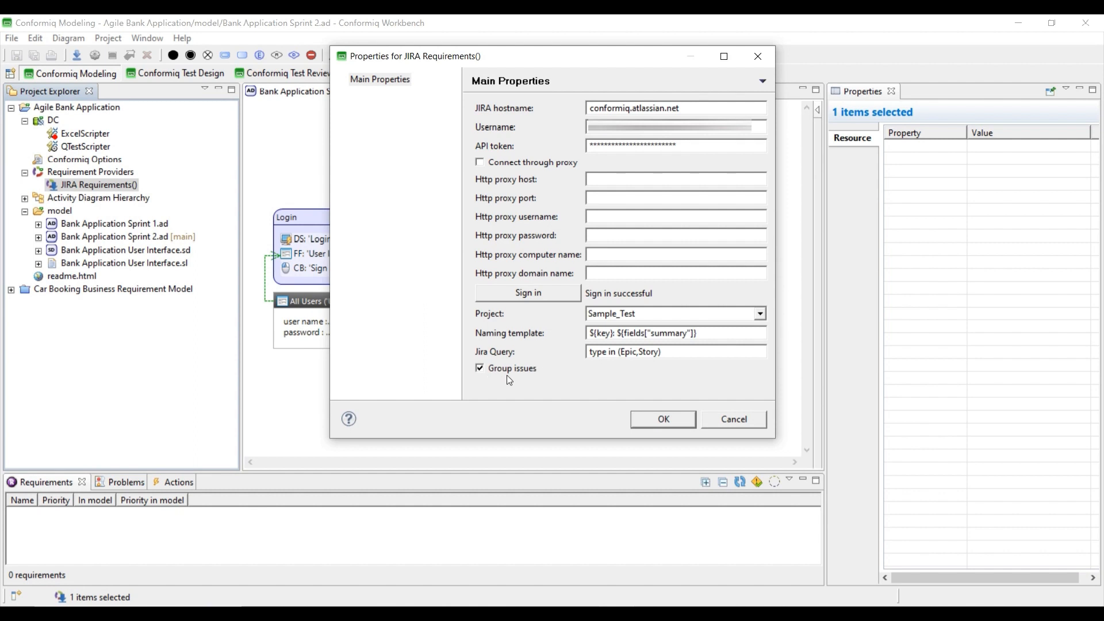
- Save the JIRA settings and import Sample_Test requirements ST-16, ST-12, ST-11, ST-7 and ST-1
left_click(653, 423)
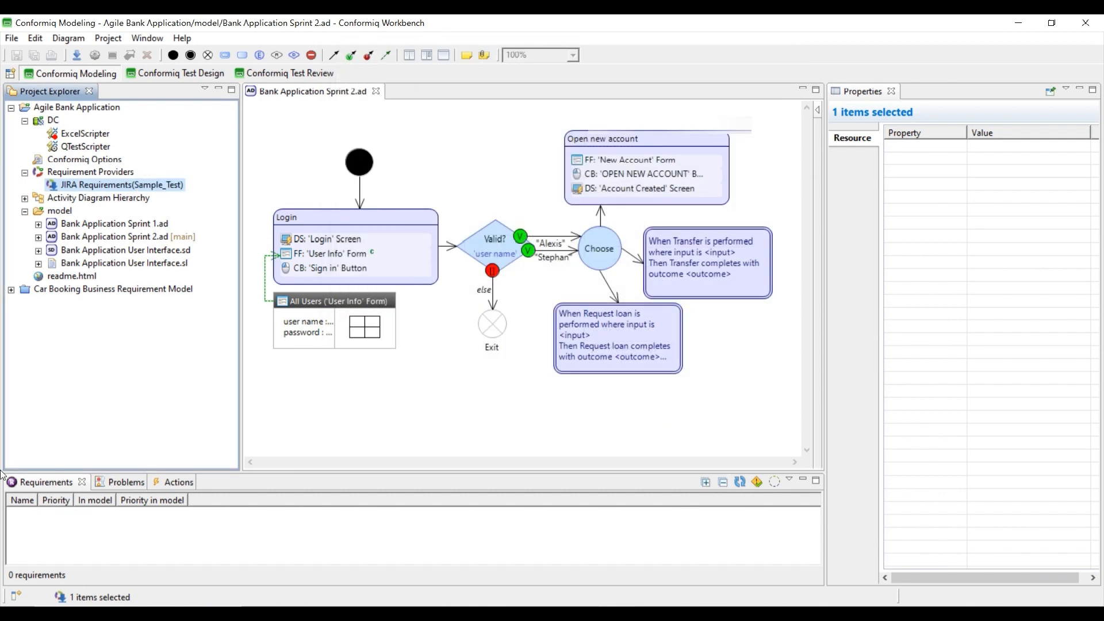
left_click_drag(285, 472, 288, 403)
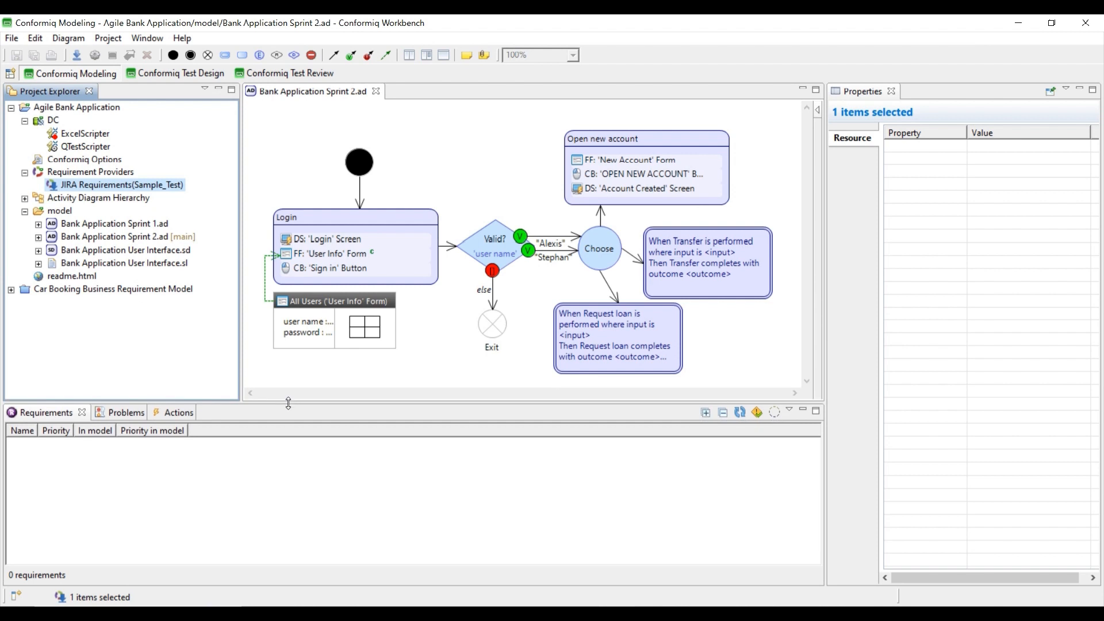
left_click(740, 414)
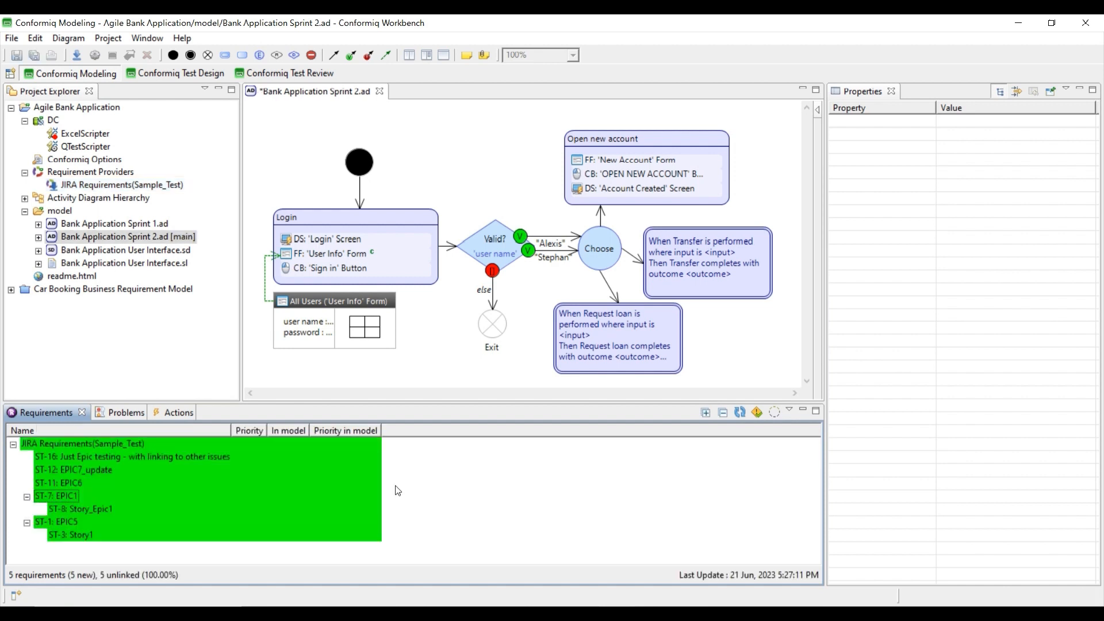
- Acknowledge the new requirements and link ST-3: Story1 to the Open new account activity
left_click(758, 414)
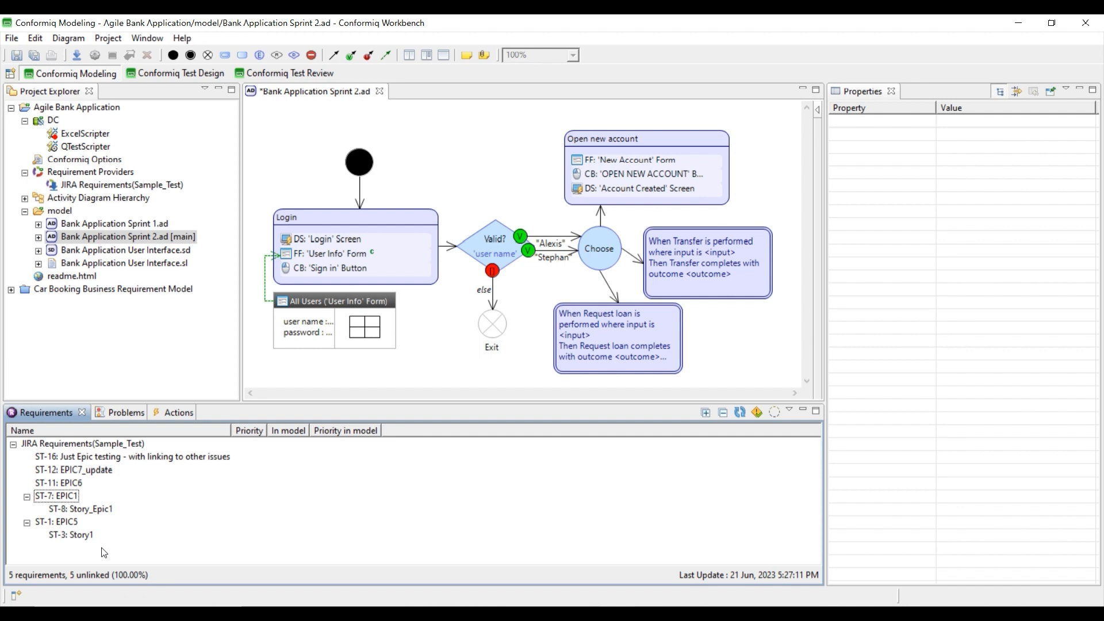
left_click_drag(72, 534, 638, 208)
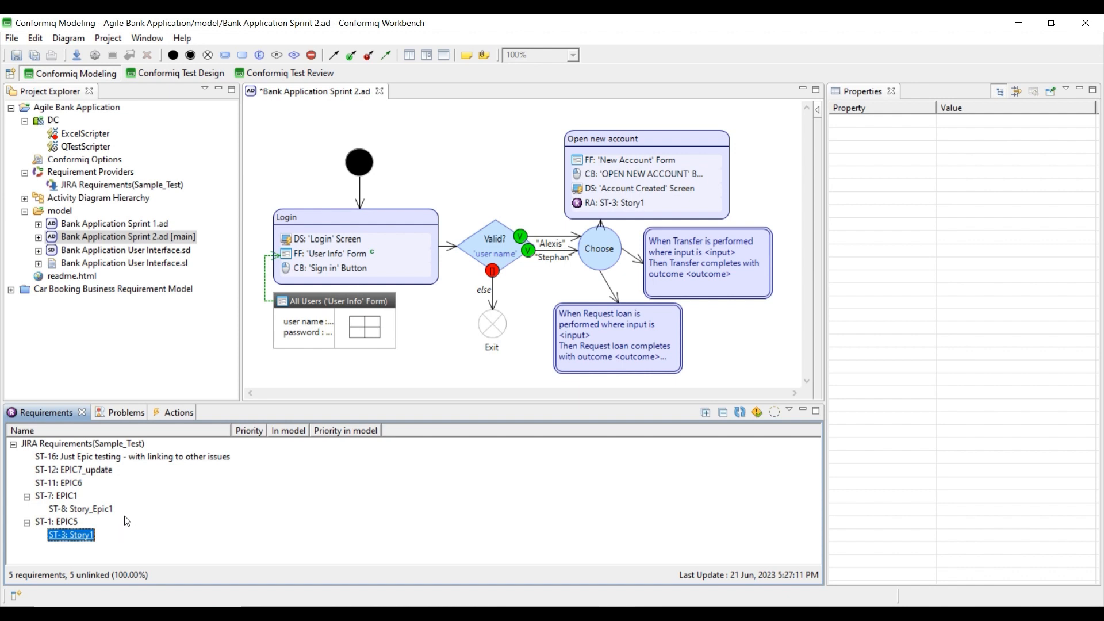
left_click(72, 522)
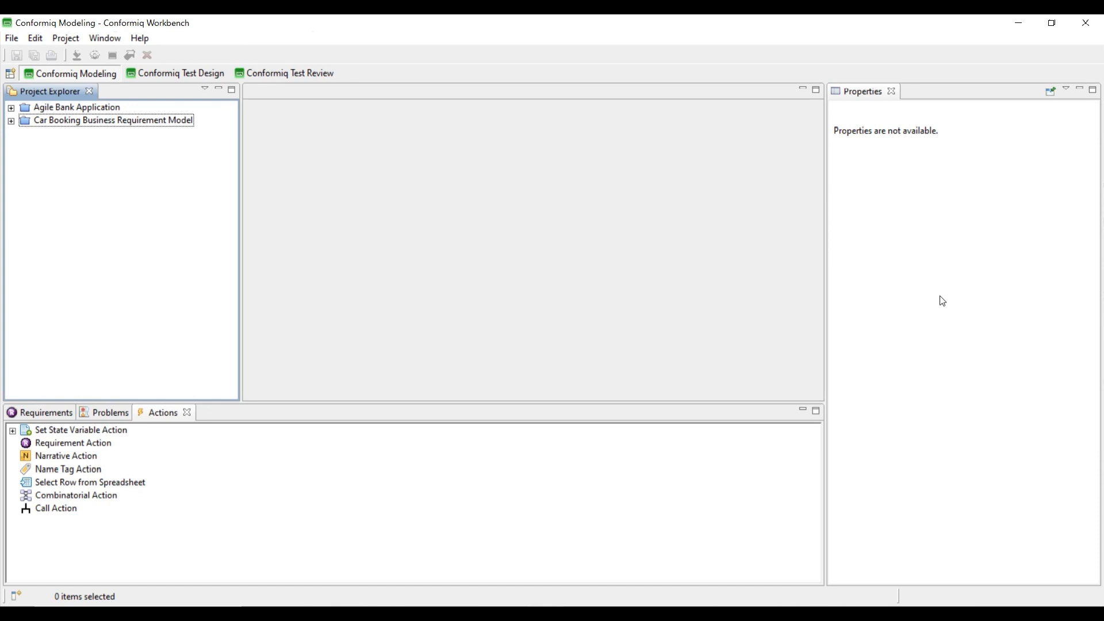
- Create an empty Conformiq Creator project named 'demo' through the new project wizard
left_click(11, 37)
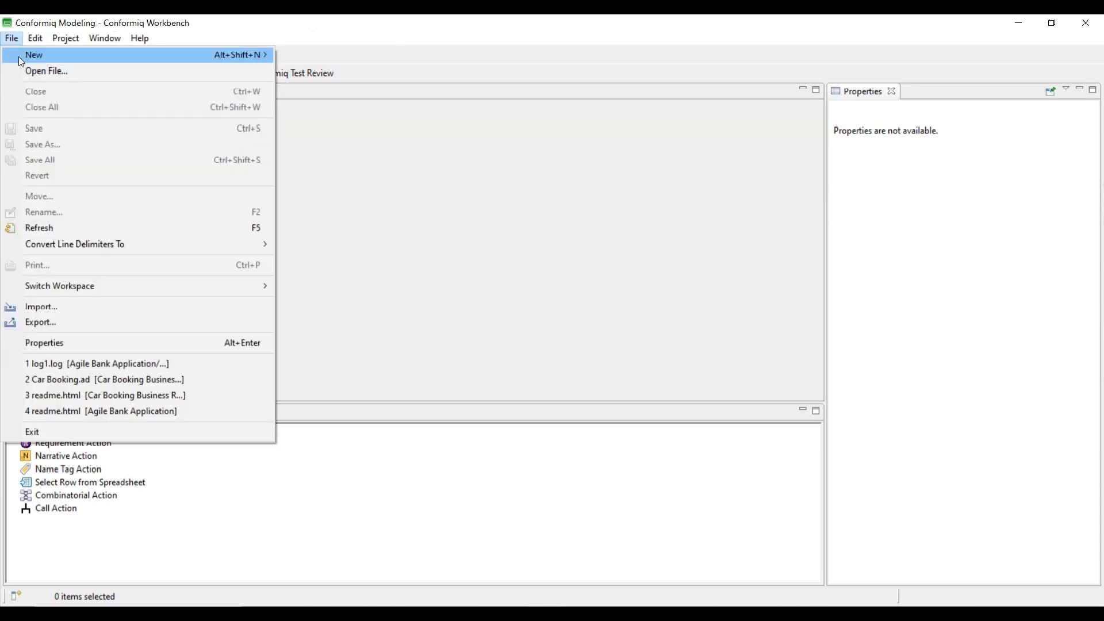
left_click(310, 56)
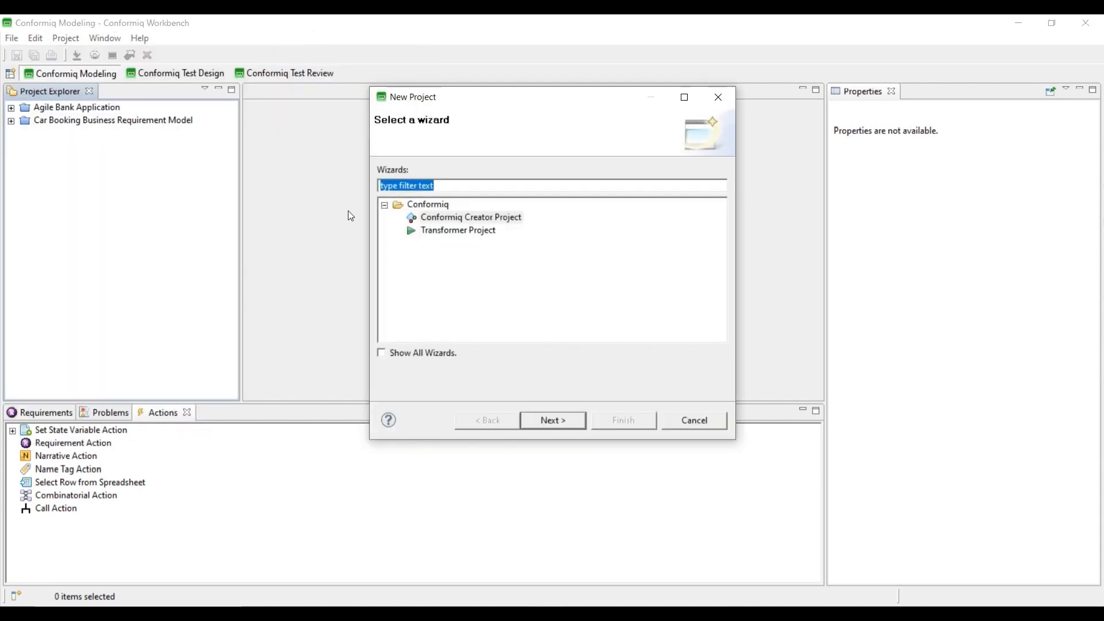
double_click(460, 217)
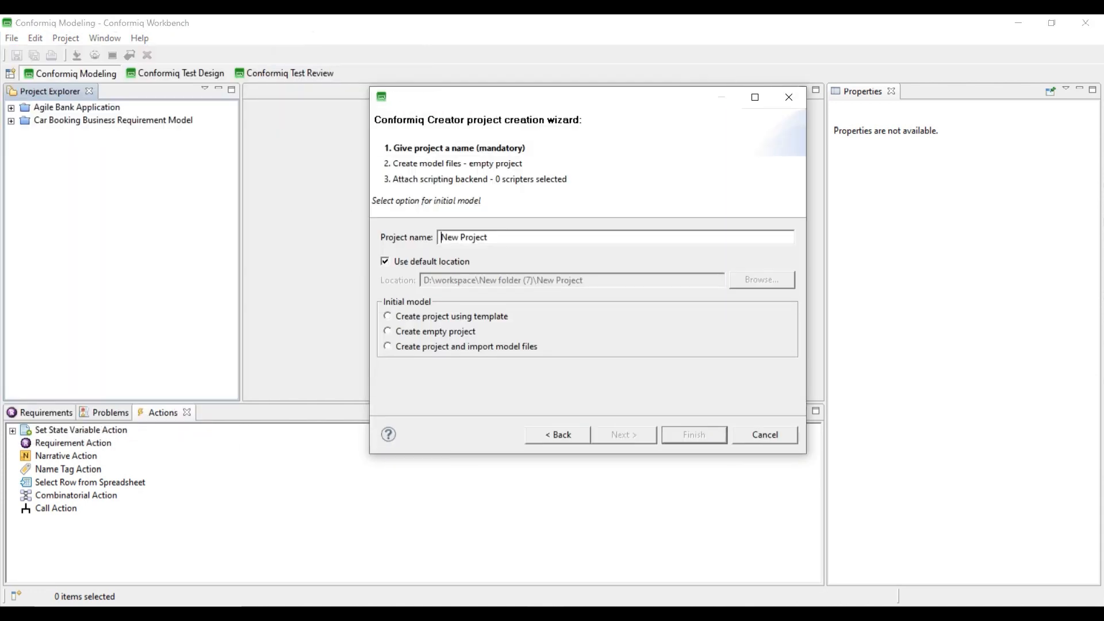
key("ctrl+a")
type("demo")
left_click(387, 331)
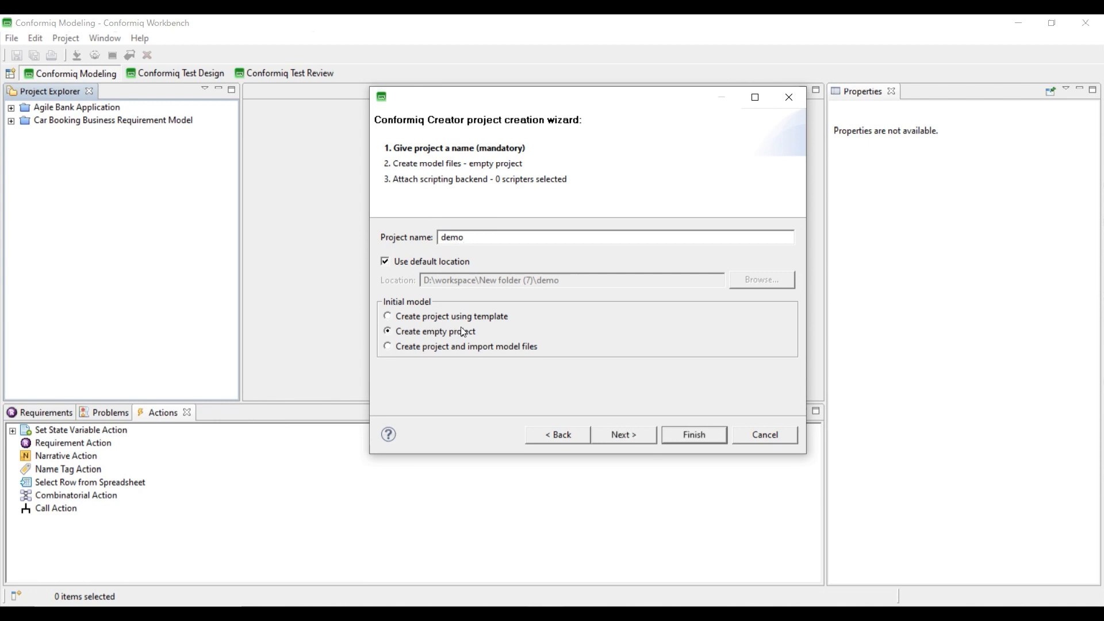
left_click(699, 441)
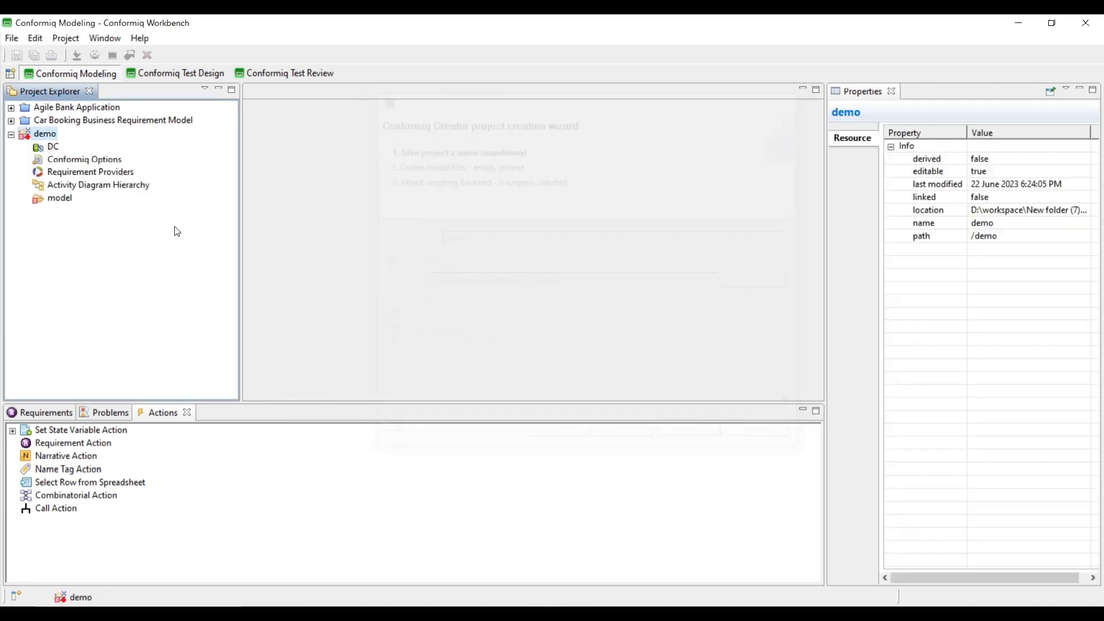
- Start an Import BPM Flows (BPMN 2.0) import into demo's model folder
right_click(61, 202)
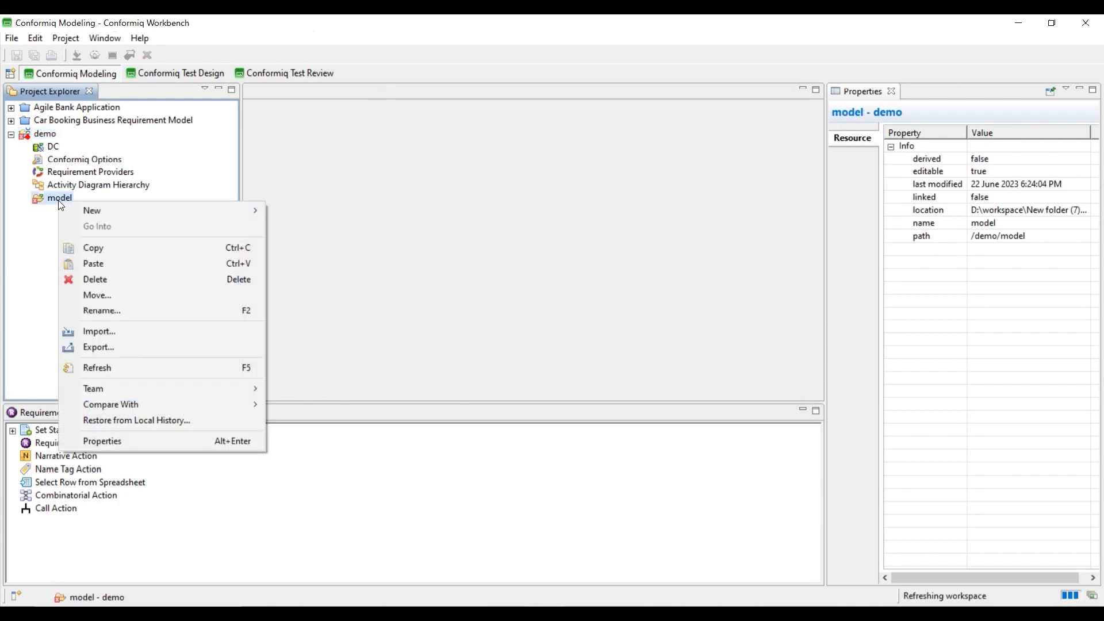
left_click(102, 332)
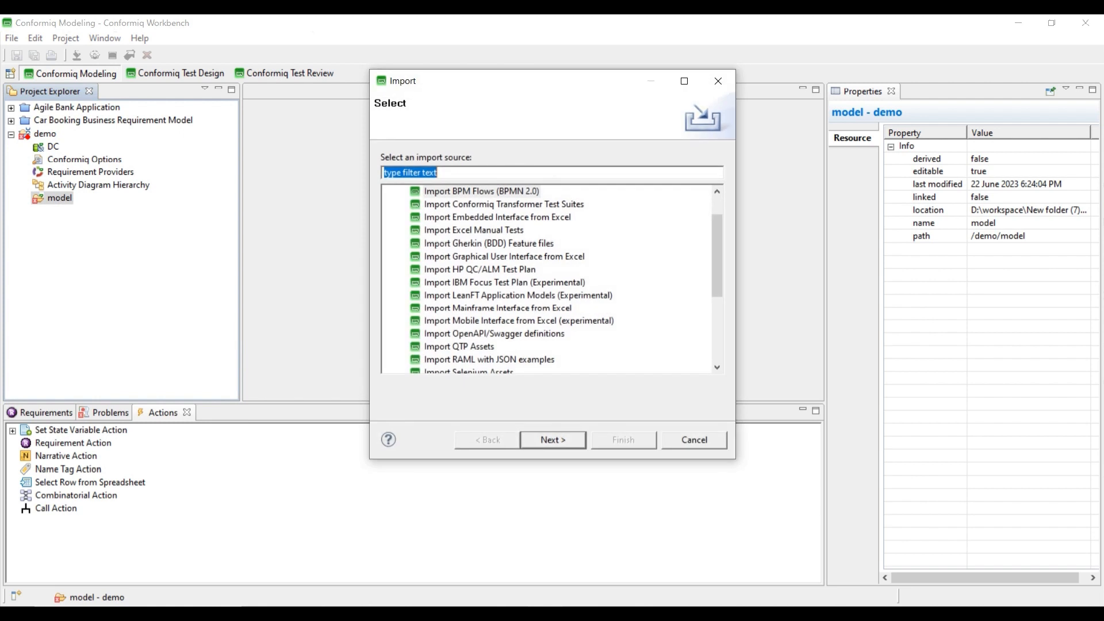
scroll(436, 218, "up", 1)
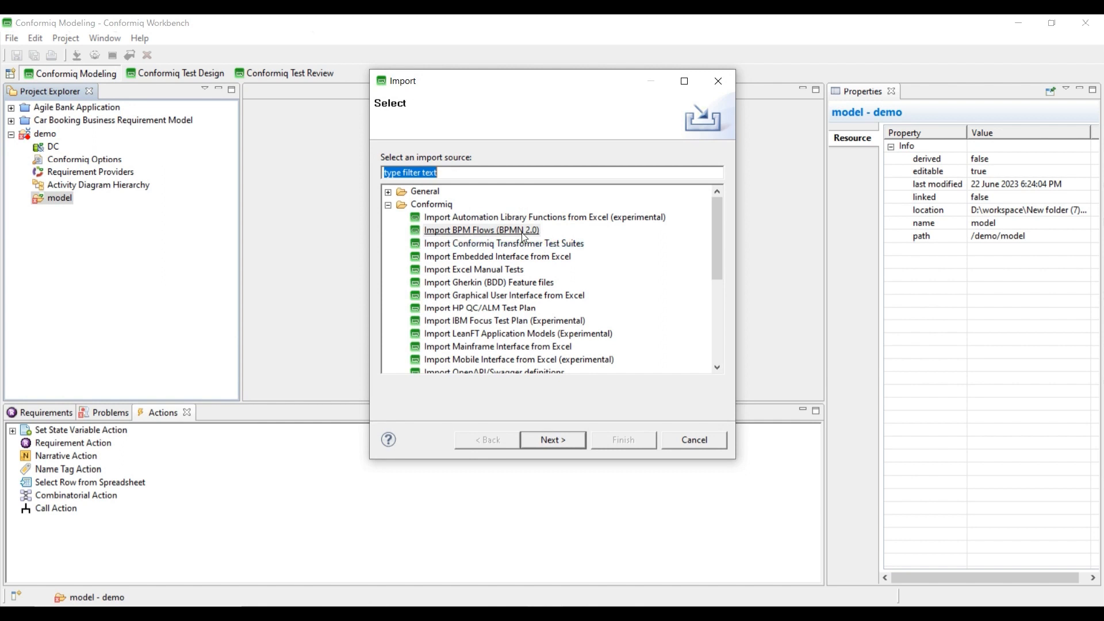
left_click(460, 230)
left_click(554, 440)
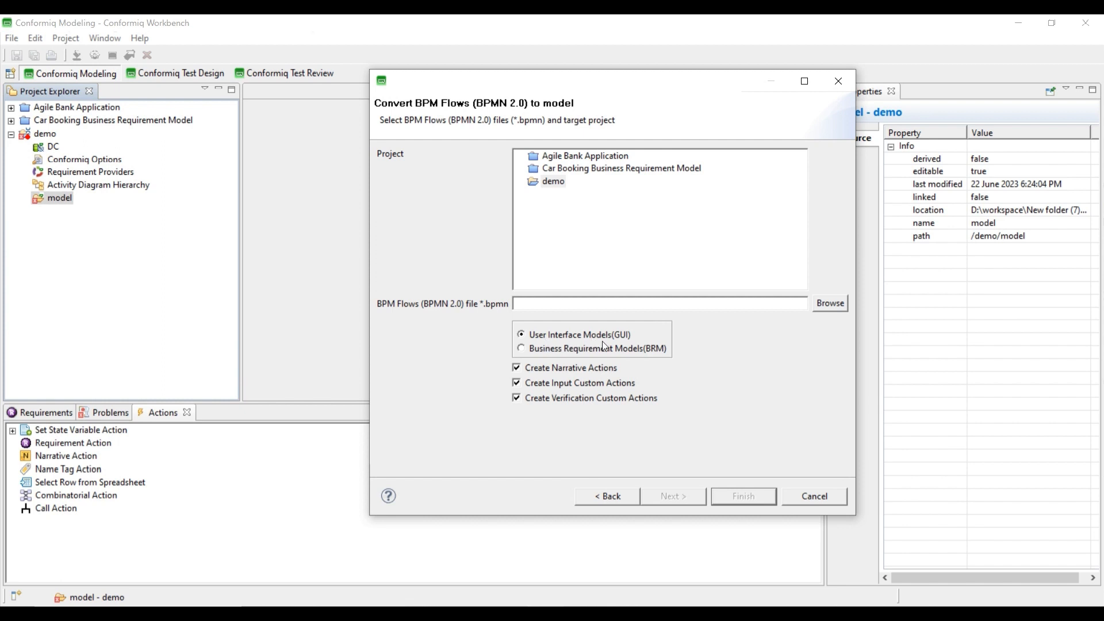
- Import 'Demo - ConformIQ (With Sub-Process).bpmn' as BRM, creating actions only when present in BRM
left_click(521, 351)
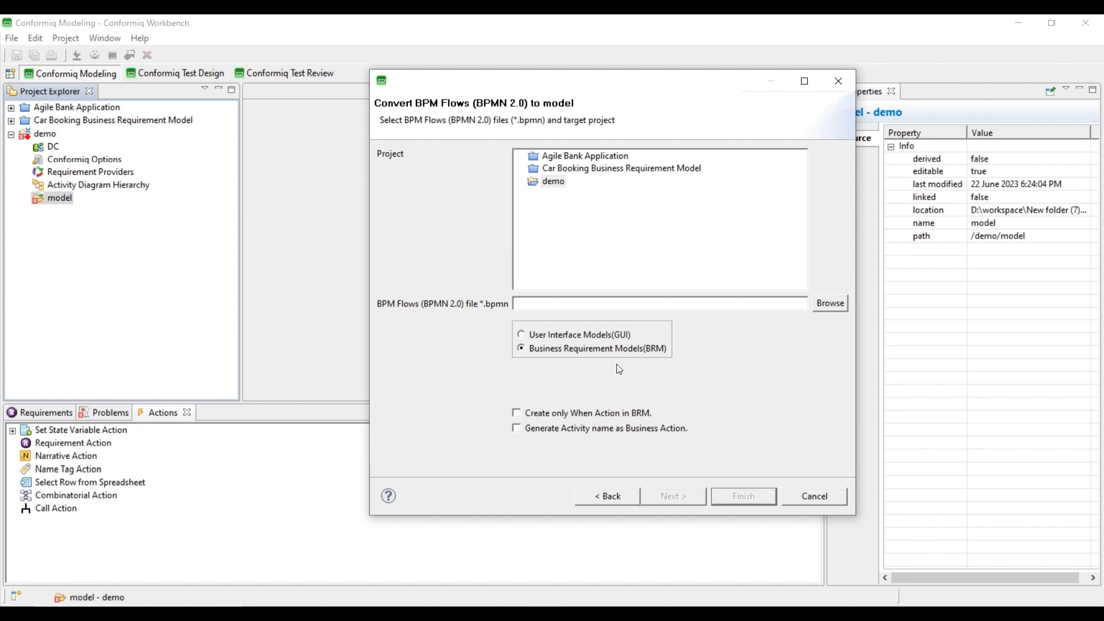
left_click(830, 302)
left_click(523, 192)
left_click(982, 412)
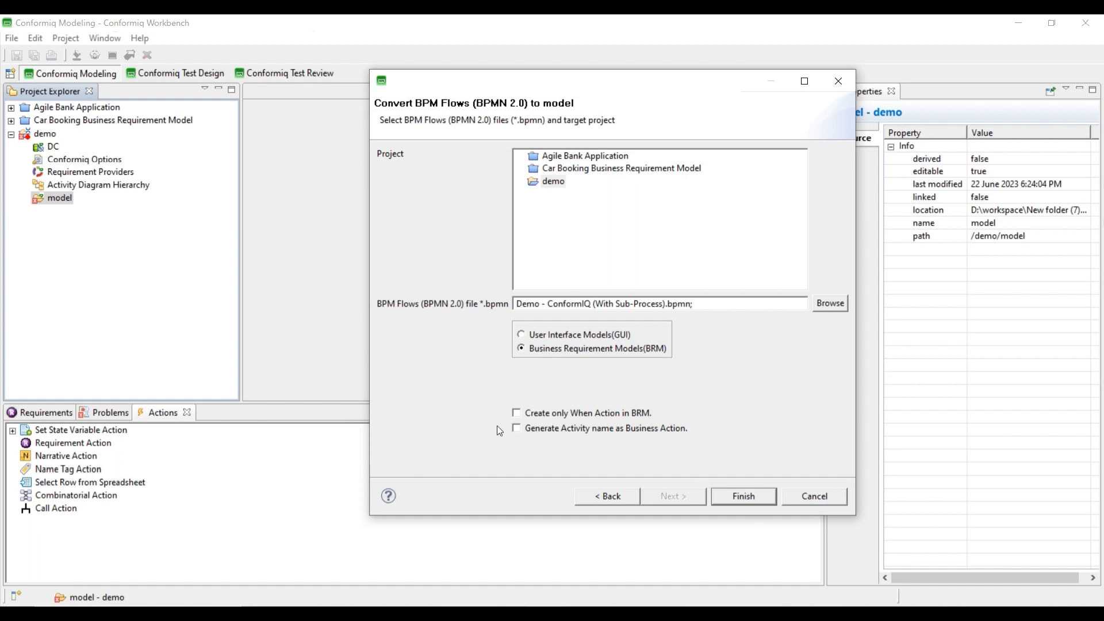
left_click(516, 413)
left_click(760, 497)
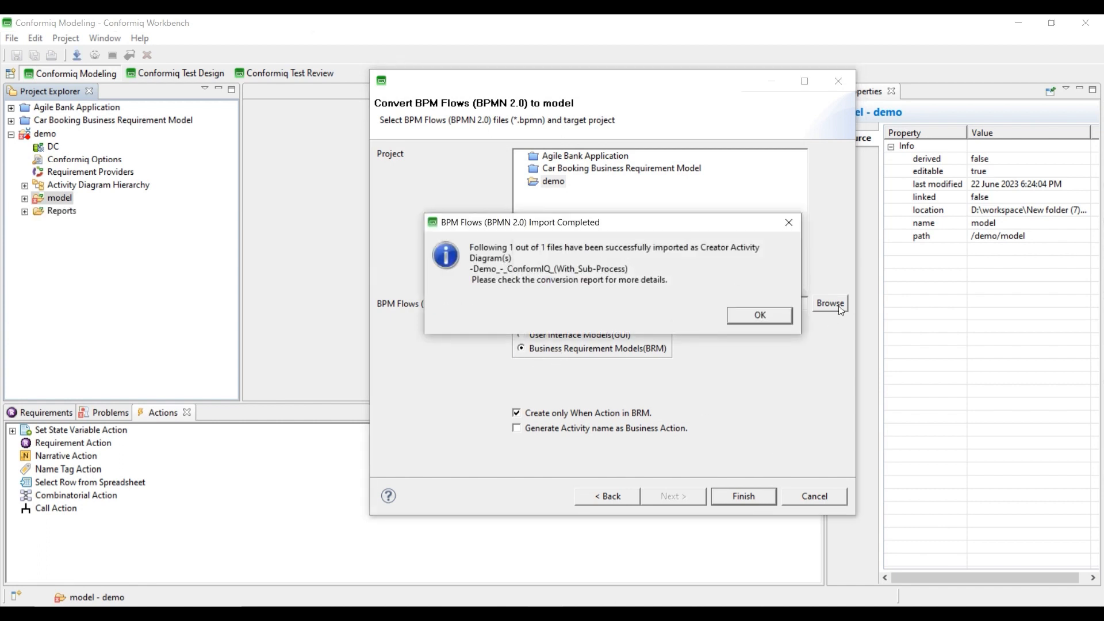
left_click(766, 317)
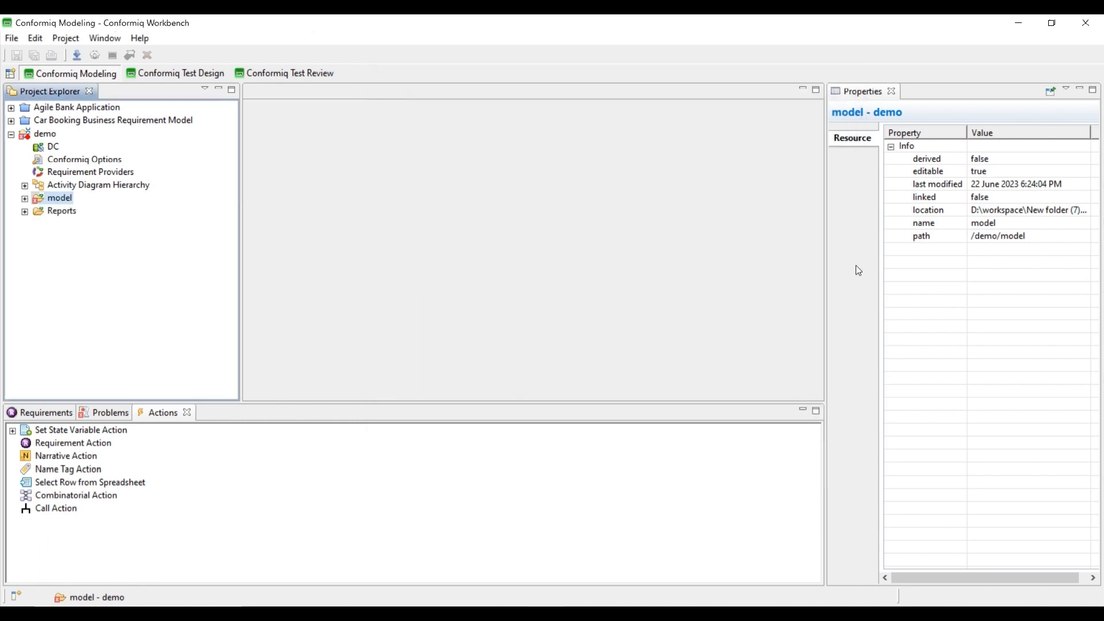
- Open Team A.ad and inspect its Open Application node and flow
left_click(25, 198)
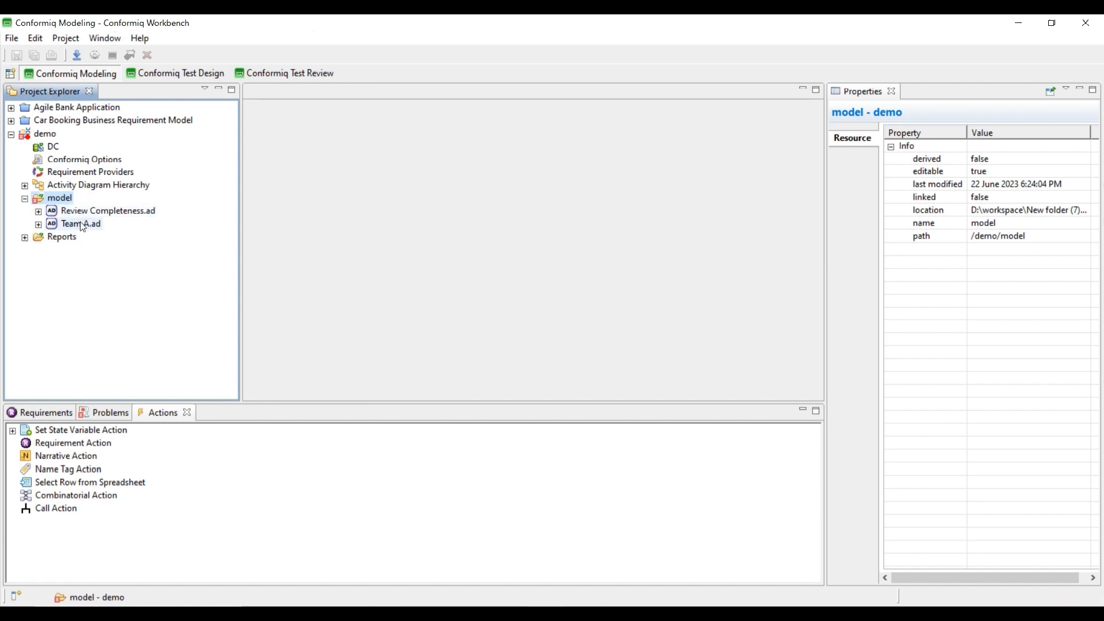
double_click(83, 223)
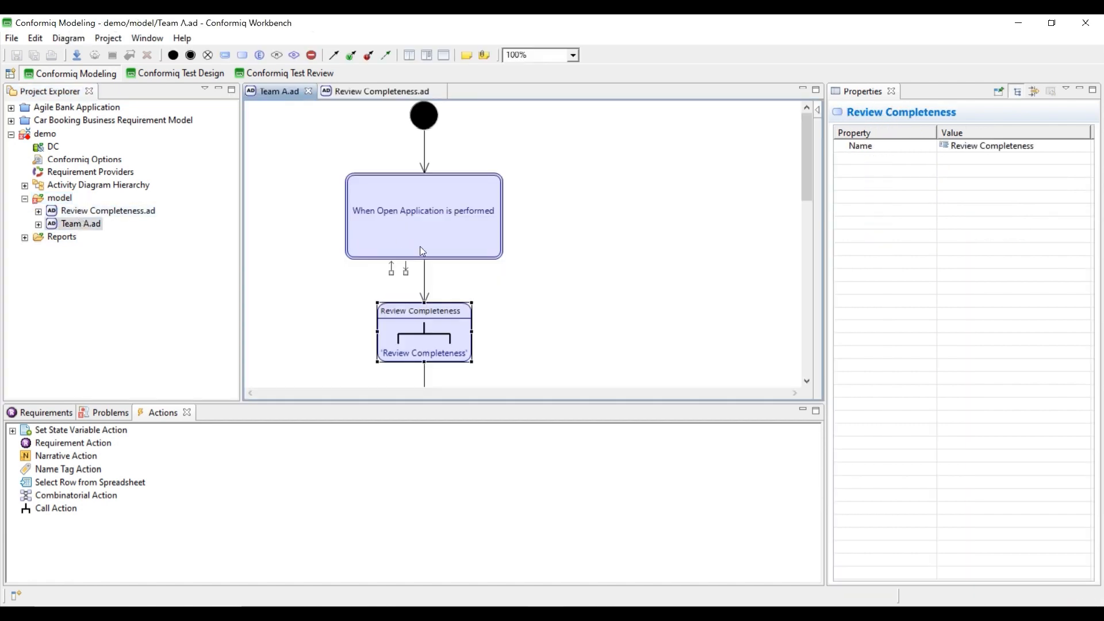
left_click(422, 241)
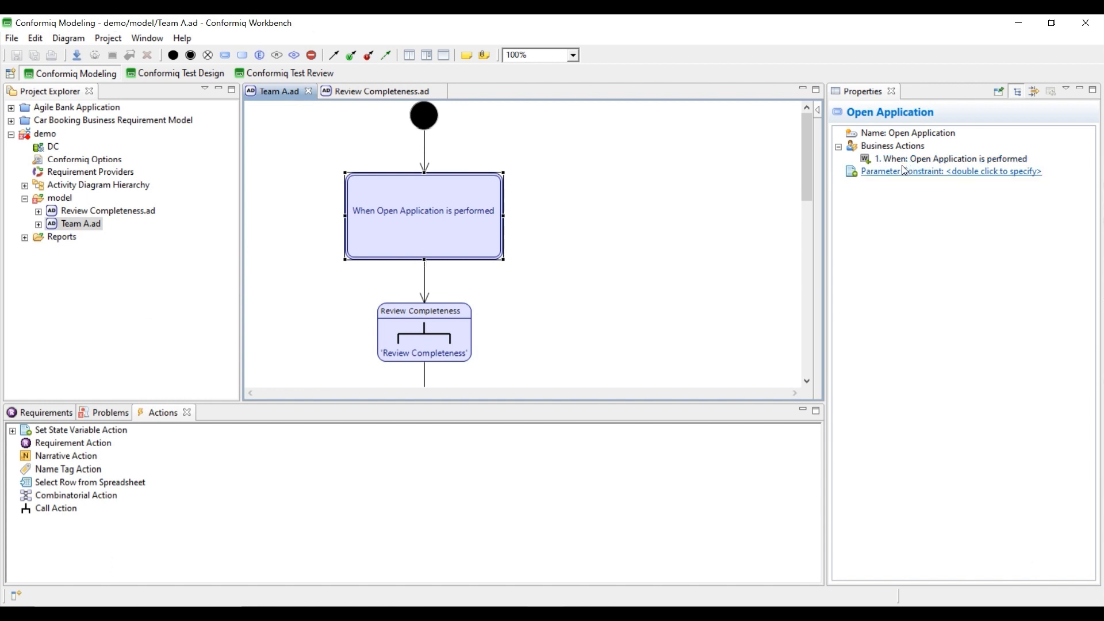
left_click(925, 199)
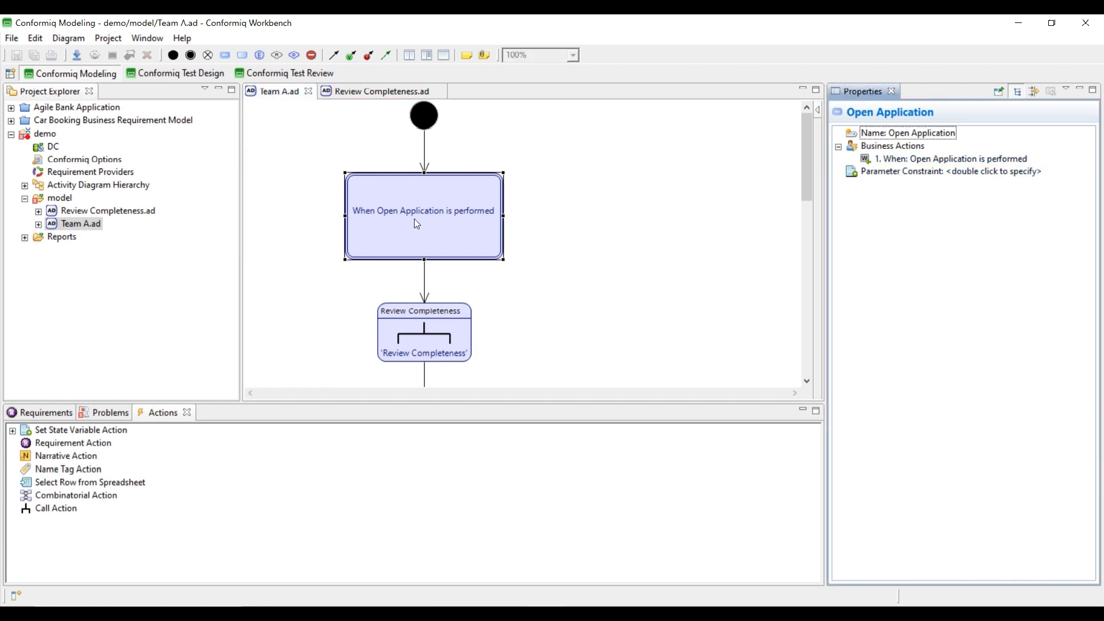
scroll(419, 259, "down", 3)
scroll(432, 347, "down", 2)
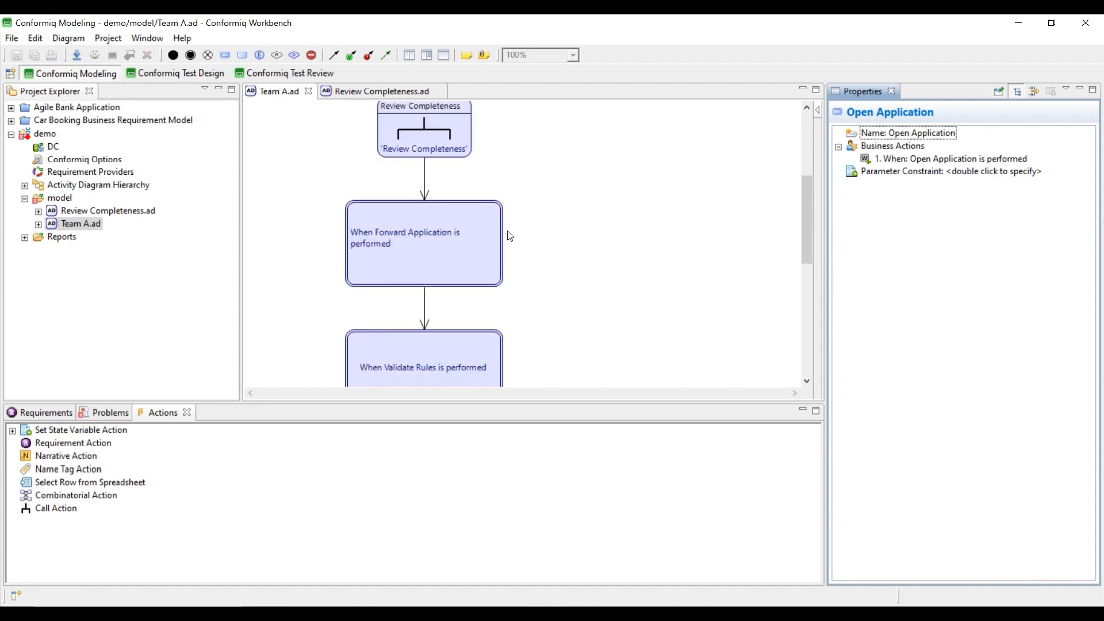
scroll(515, 305, "down", 9)
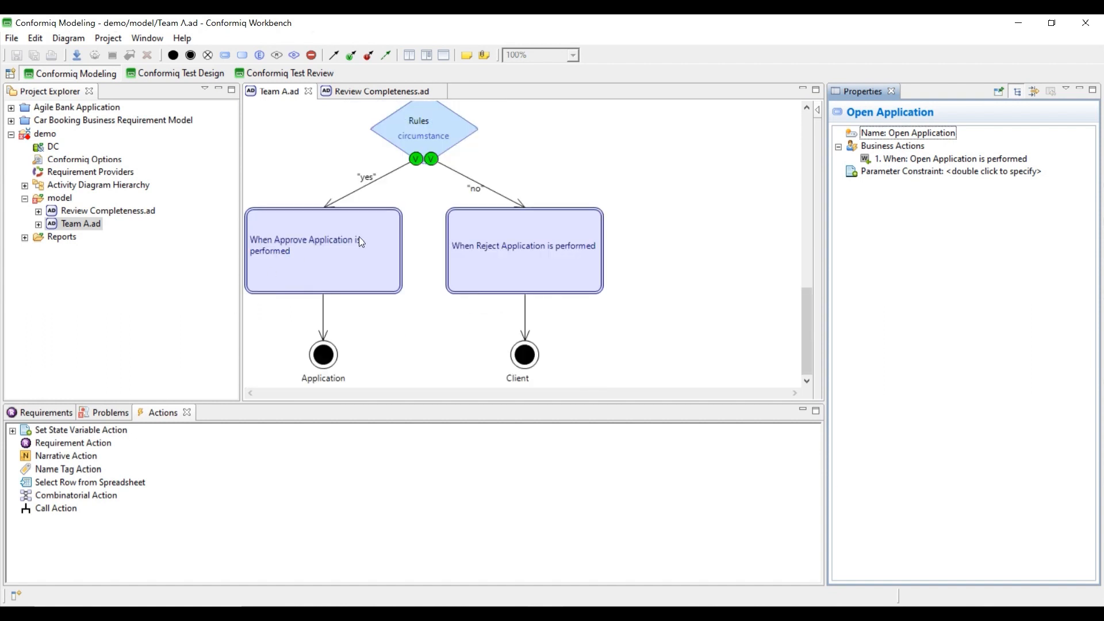
- Review Review Completeness.ad's Check Application Details and Match details to supporting documents nodes
left_click(367, 92)
left_click(275, 208)
left_click(348, 357)
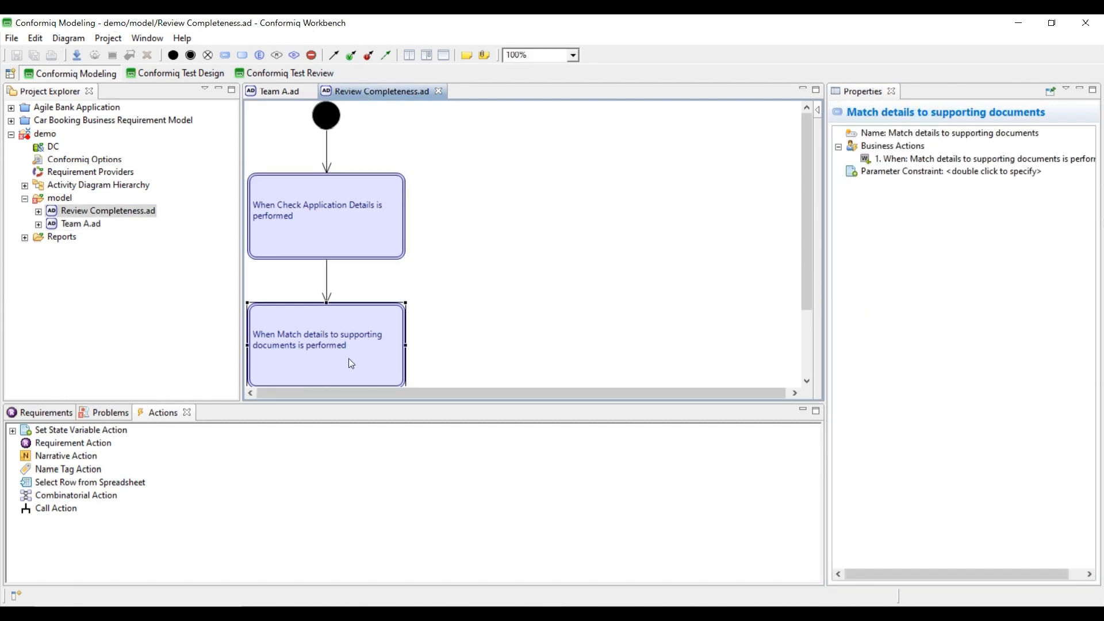
scroll(349, 358, "down", 2)
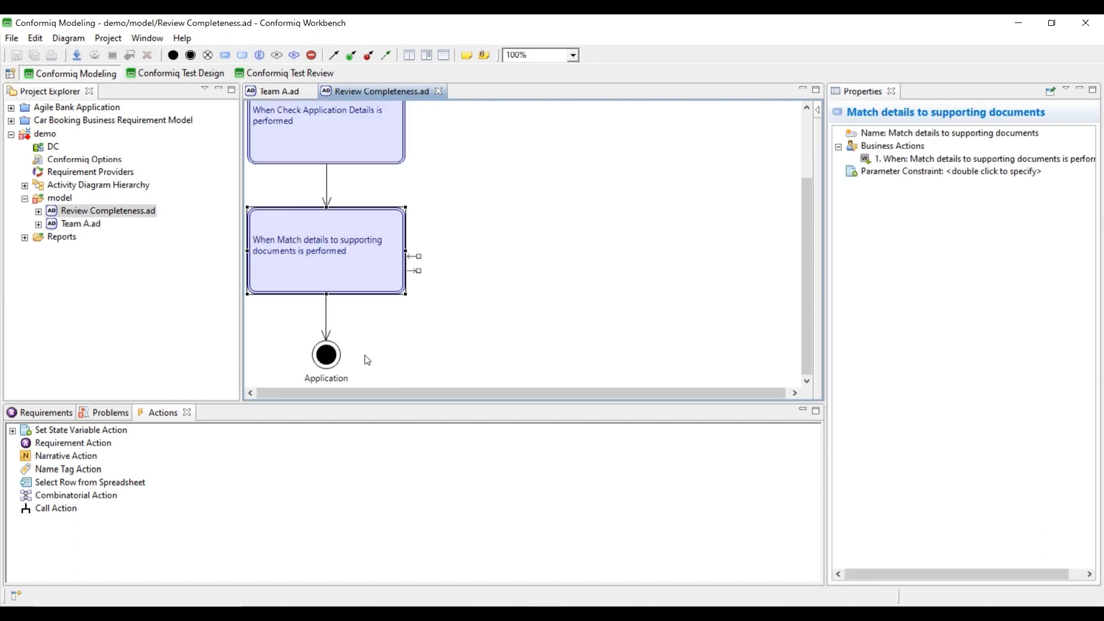
left_click(269, 93)
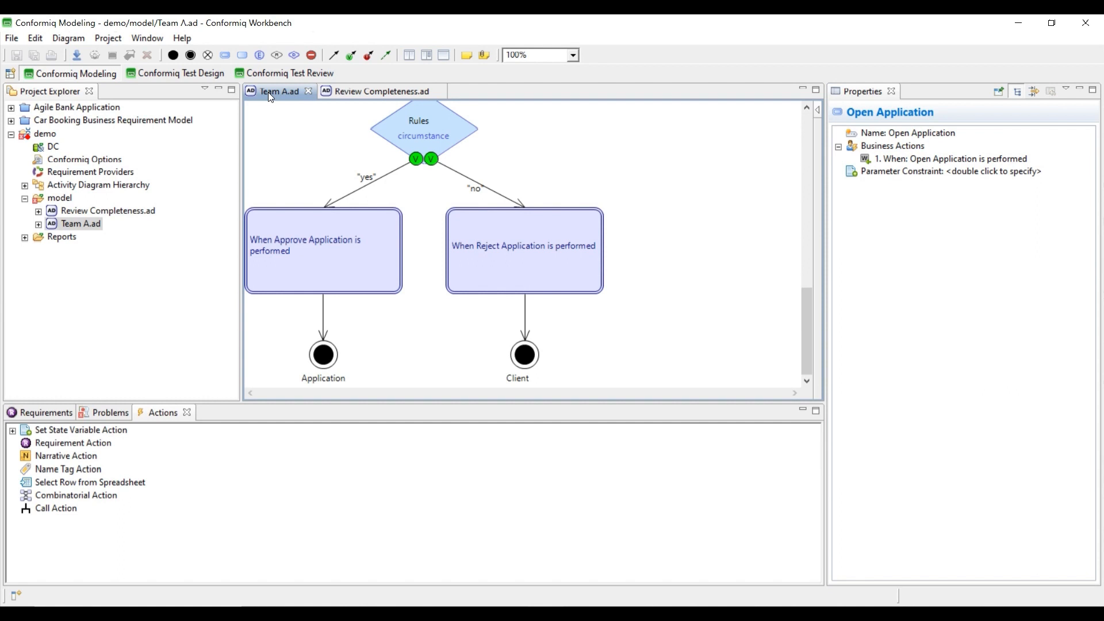
- Close and delete the Team A.ad and Review Completeness.ad diagrams
left_click(309, 91)
left_click(362, 90)
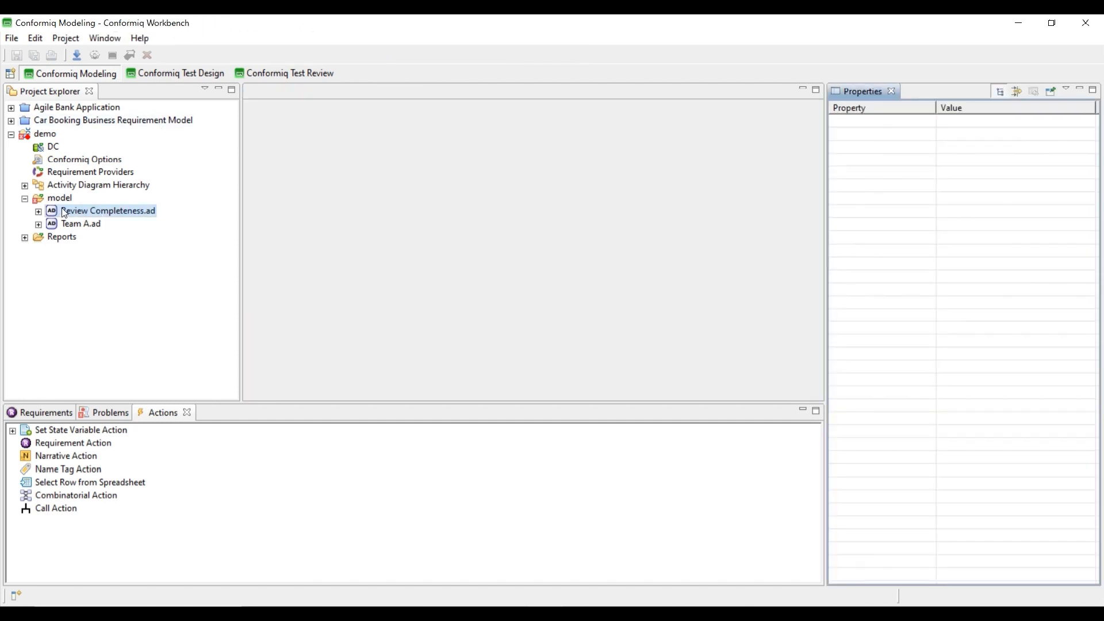
left_click(63, 211)
left_click(99, 226, "ctrl")
key("Delete")
key("Return")
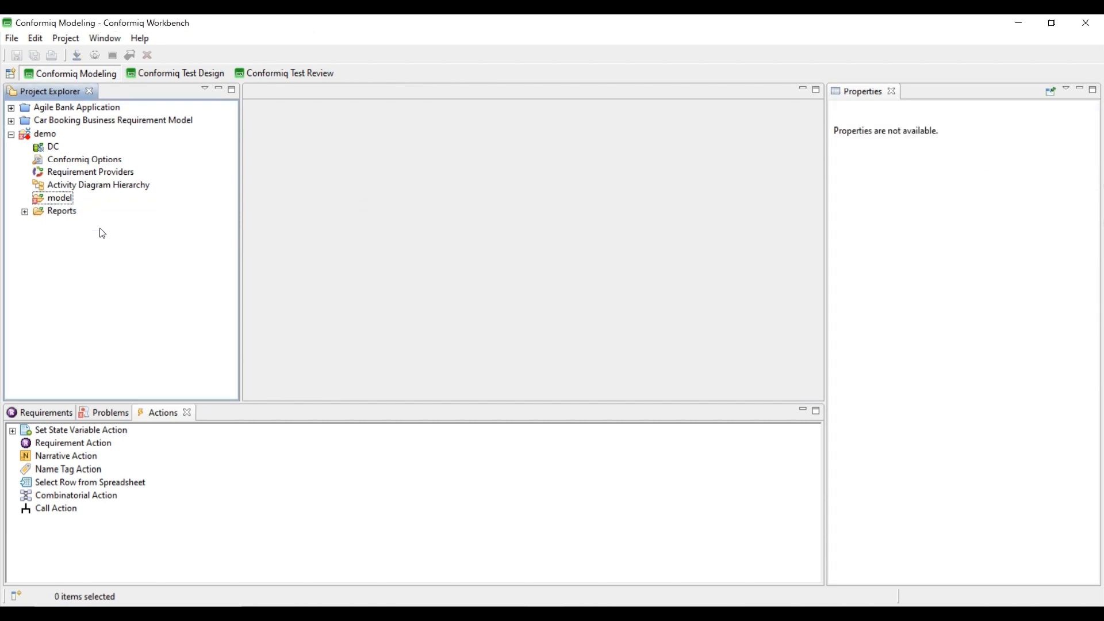
- Re-import 'Demo - ConformIQ (With Sub-Process).bpmn' into model as business requirement models
left_click(69, 198)
right_click(68, 198)
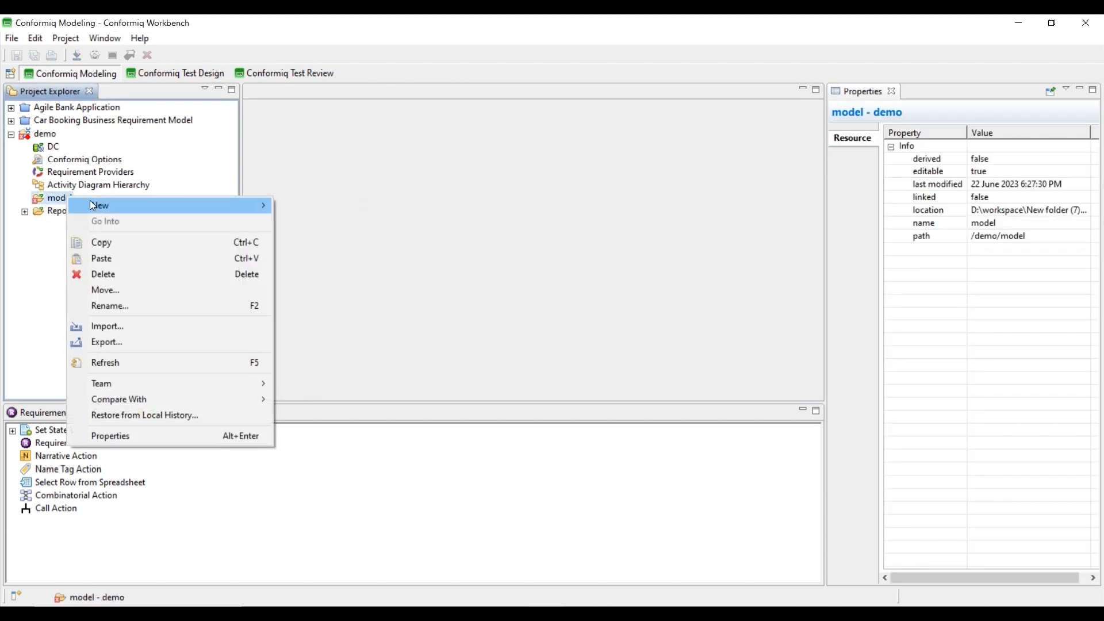
left_click(105, 326)
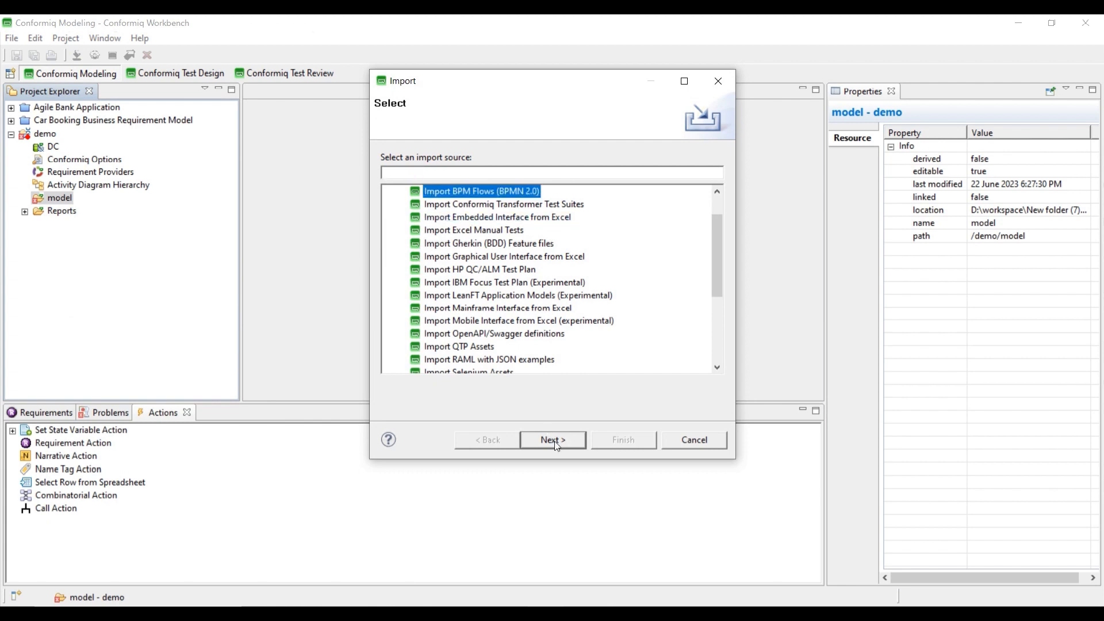
left_click(554, 440)
left_click(836, 304)
left_click(539, 183)
double_click(539, 183)
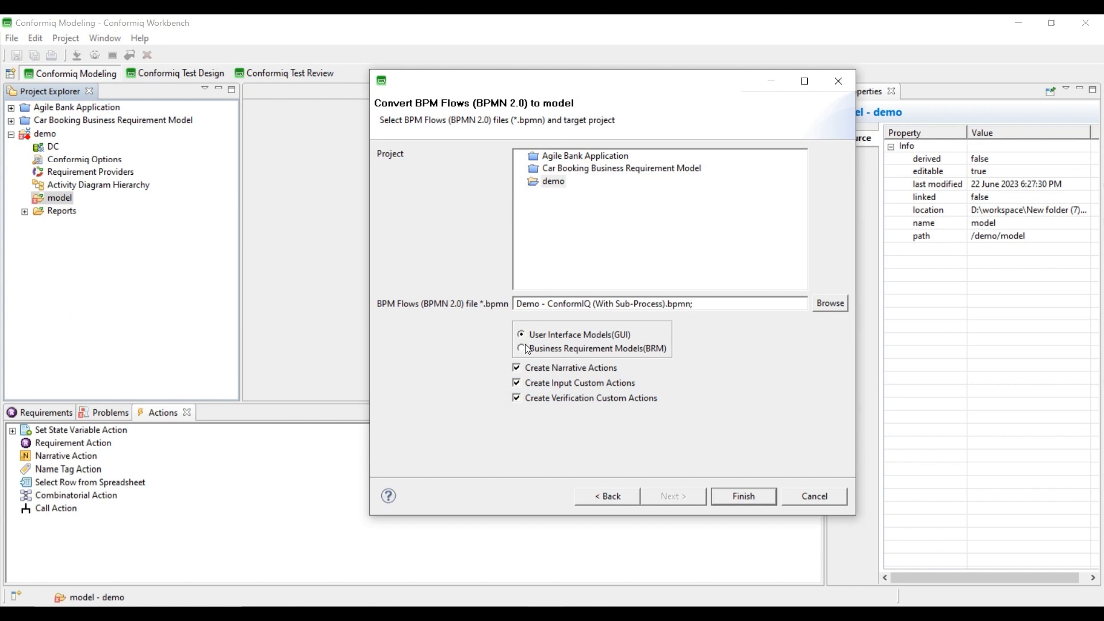
left_click(576, 350)
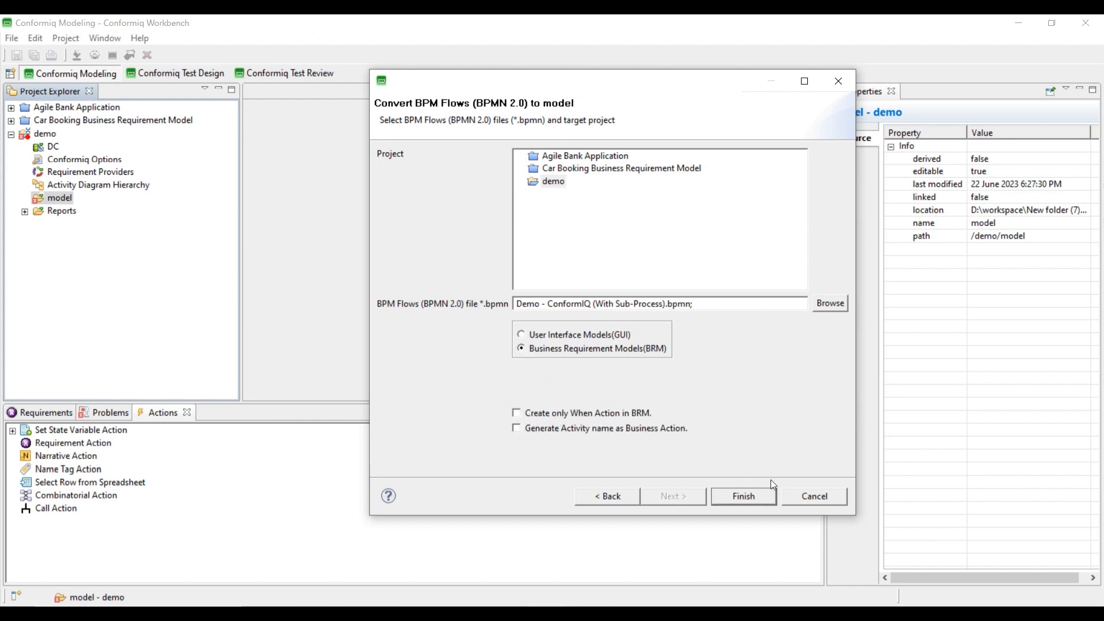
left_click(752, 494)
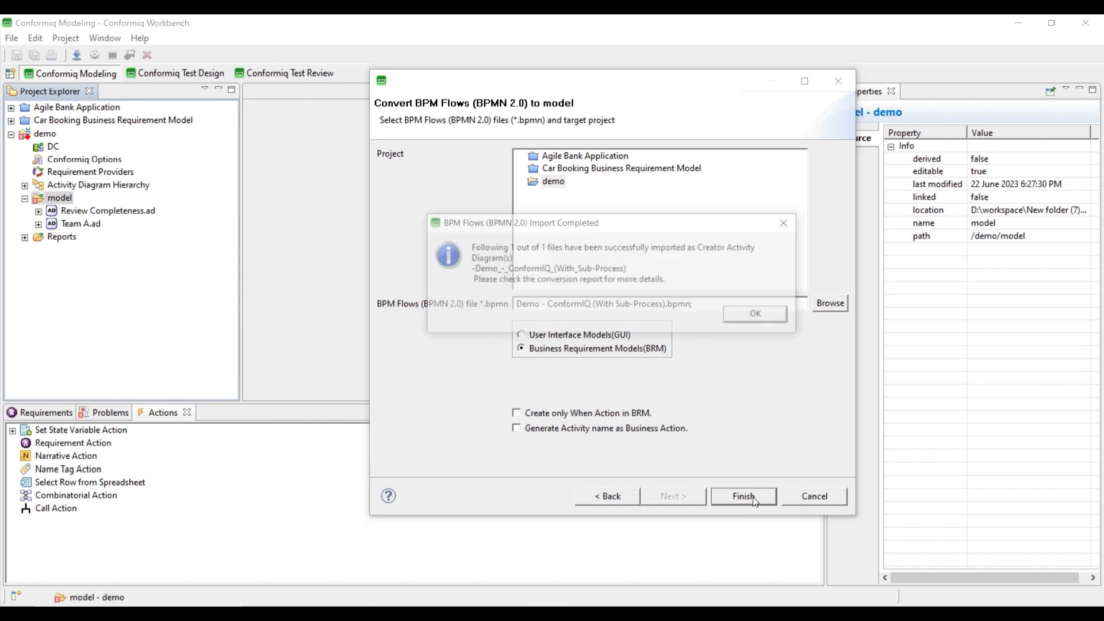
left_click(772, 315)
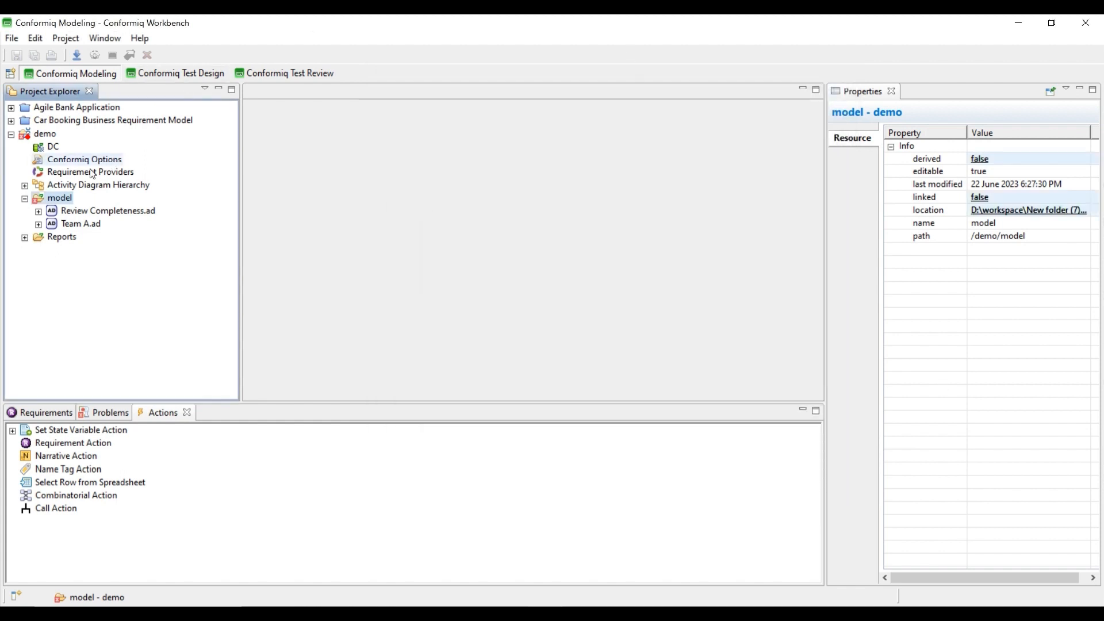
double_click(80, 224)
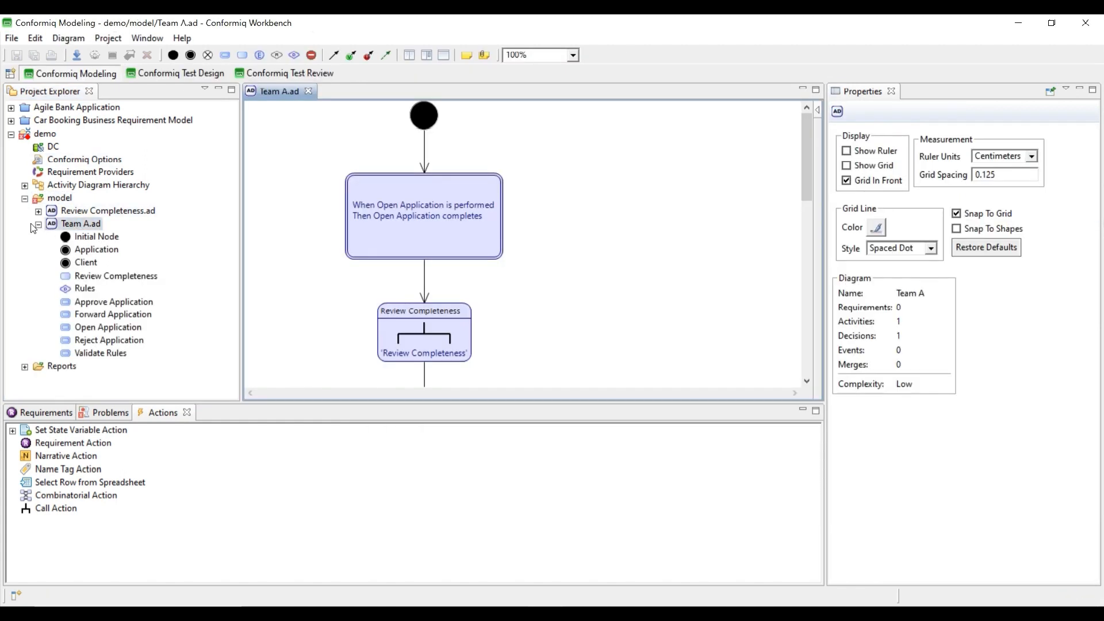
left_click(467, 240)
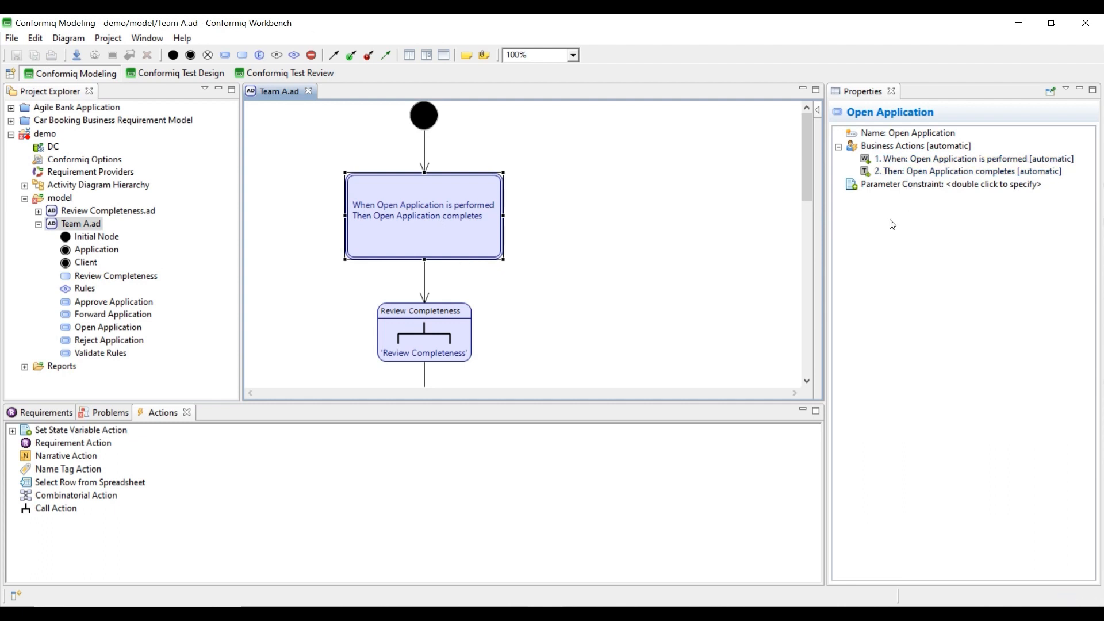
scroll(596, 247, "down", 5)
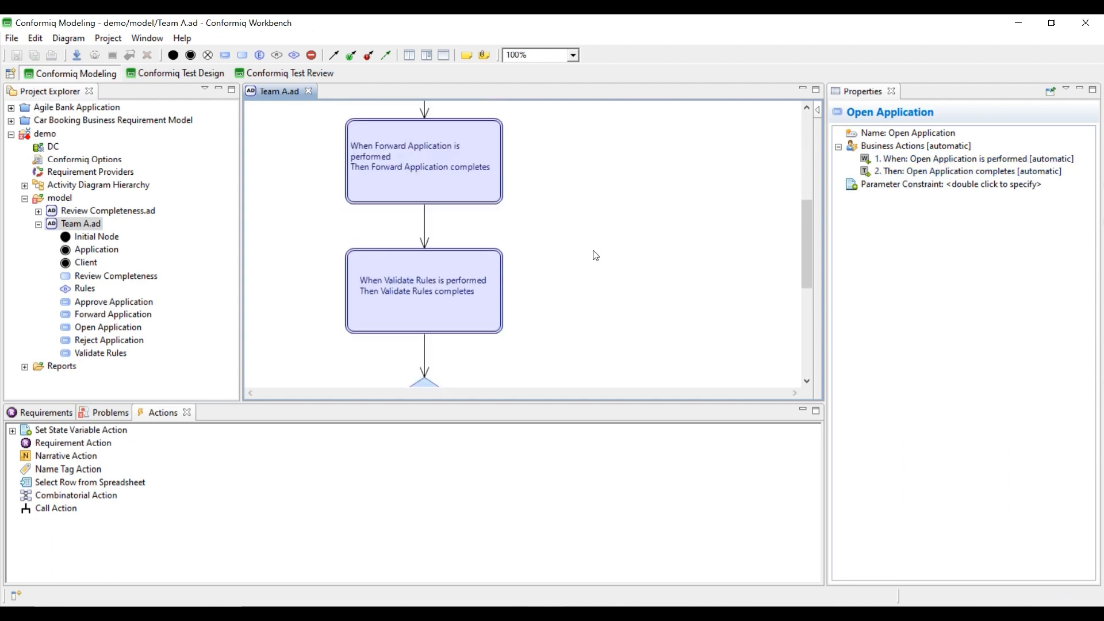
scroll(399, 253, "down", 8)
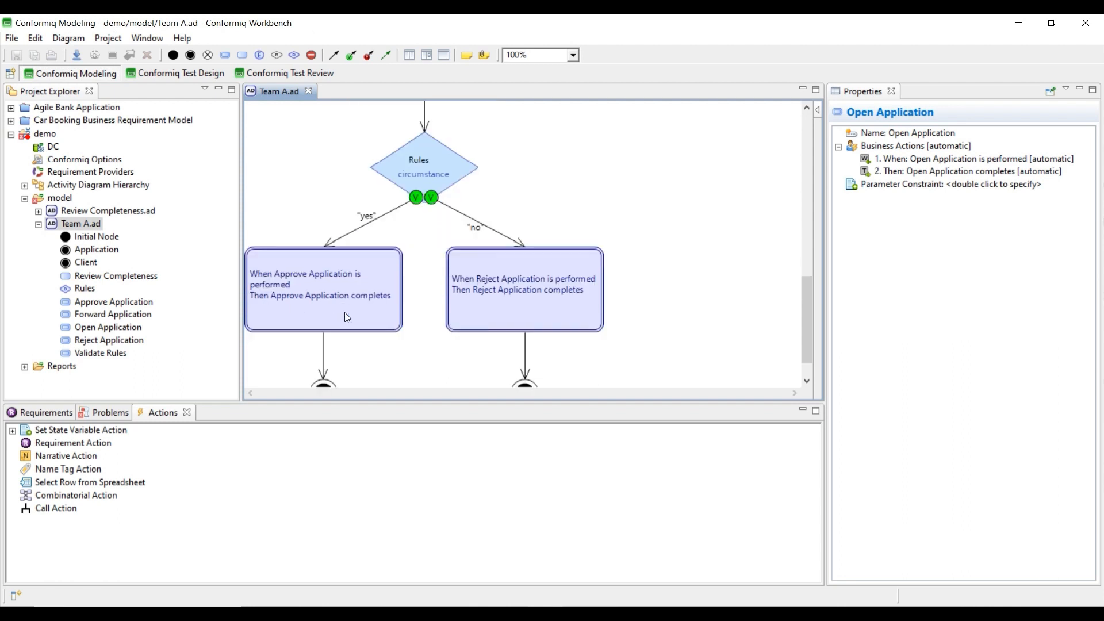
left_click(38, 223)
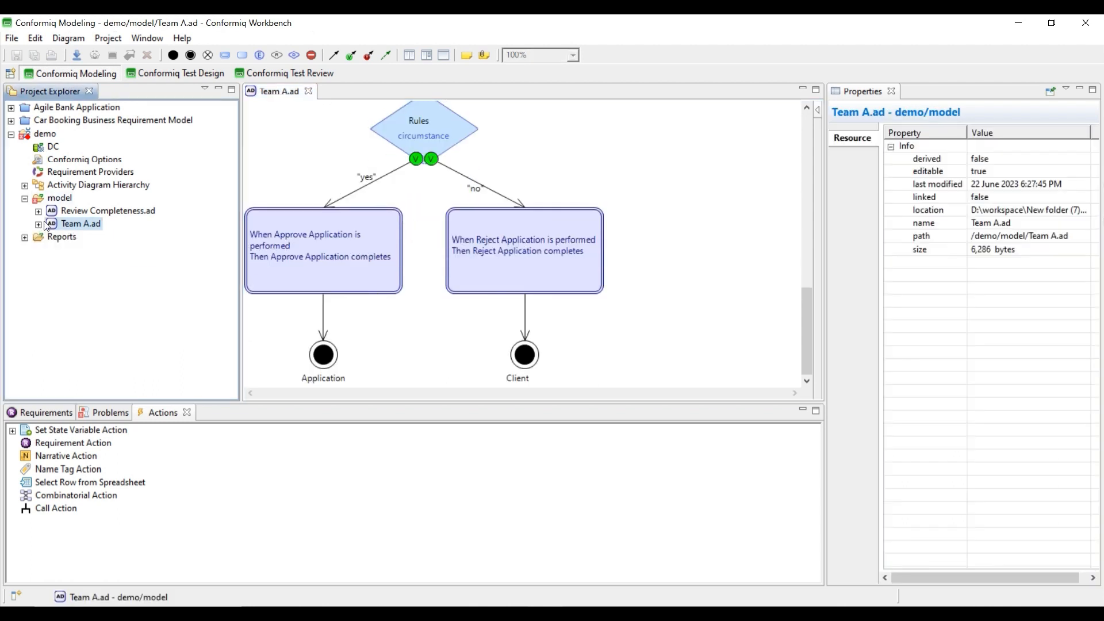
double_click(108, 210)
left_click(329, 212)
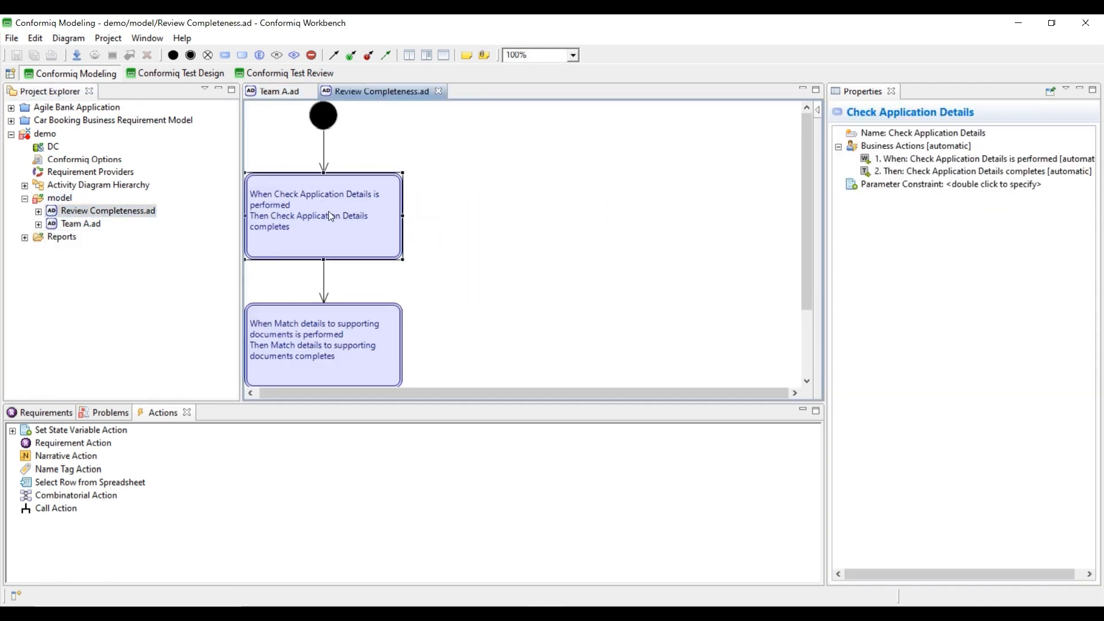
left_click(270, 91)
scroll(738, 207, "up", 10)
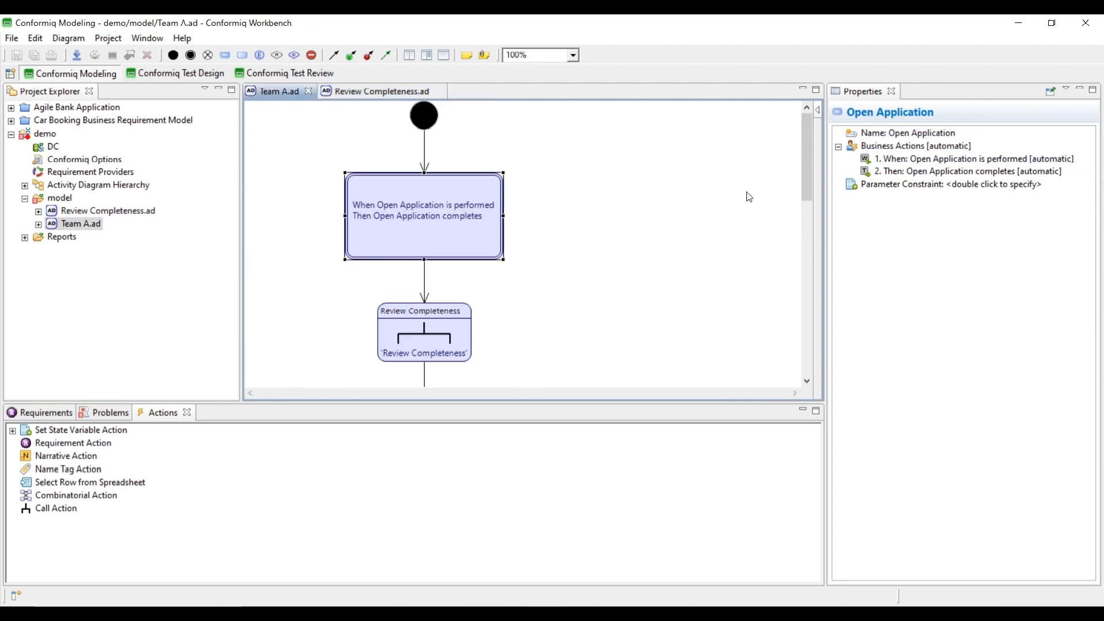
left_click(918, 147)
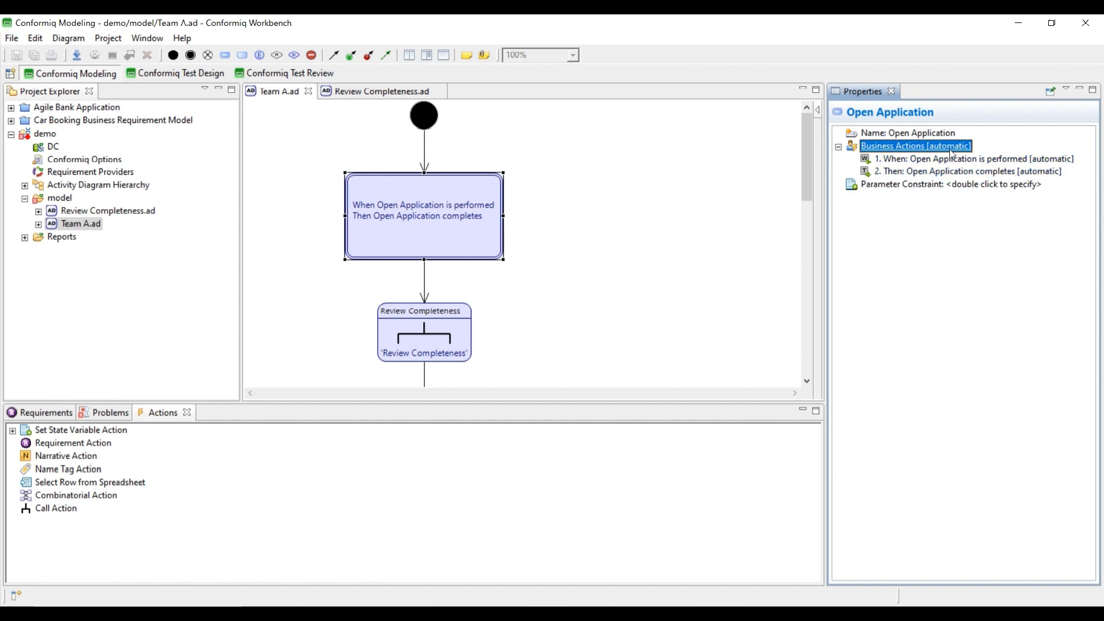
right_click(927, 144)
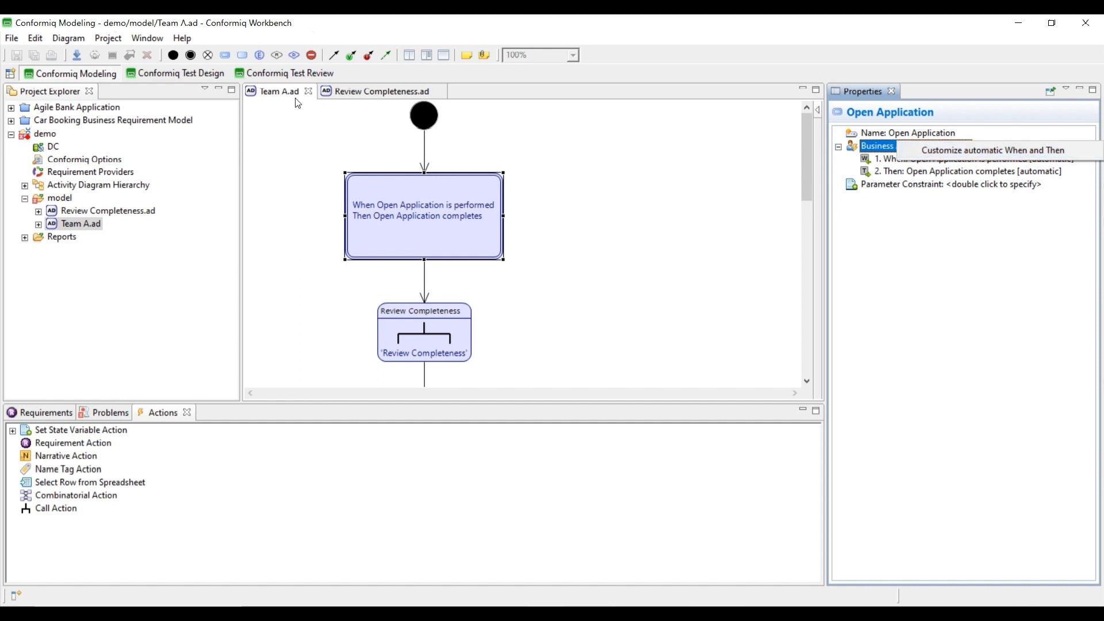
left_click(308, 92)
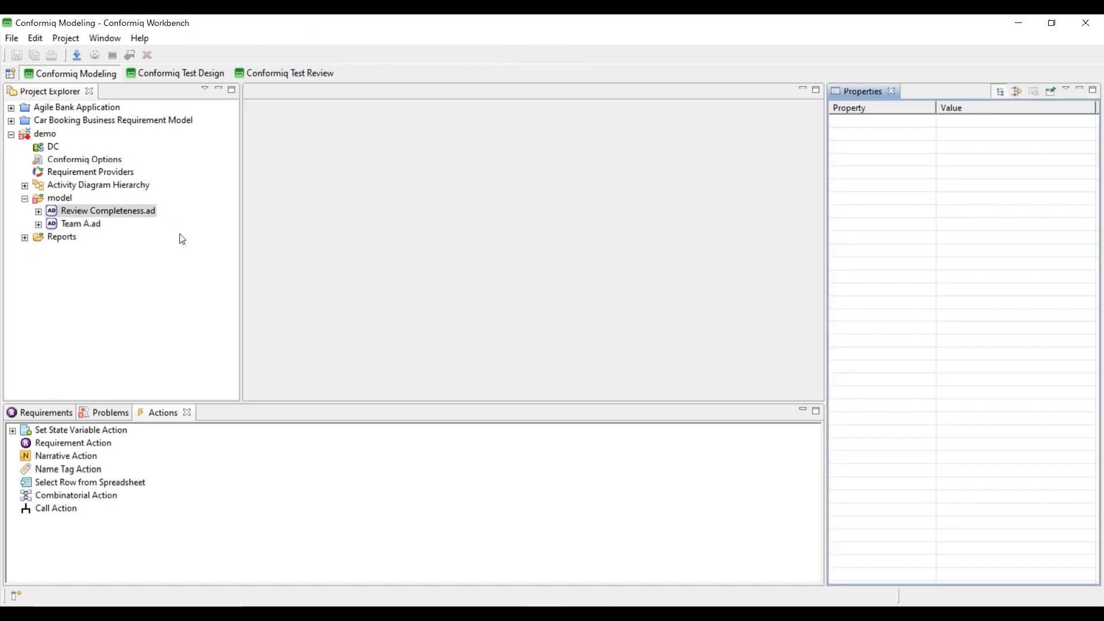
left_click(129, 208)
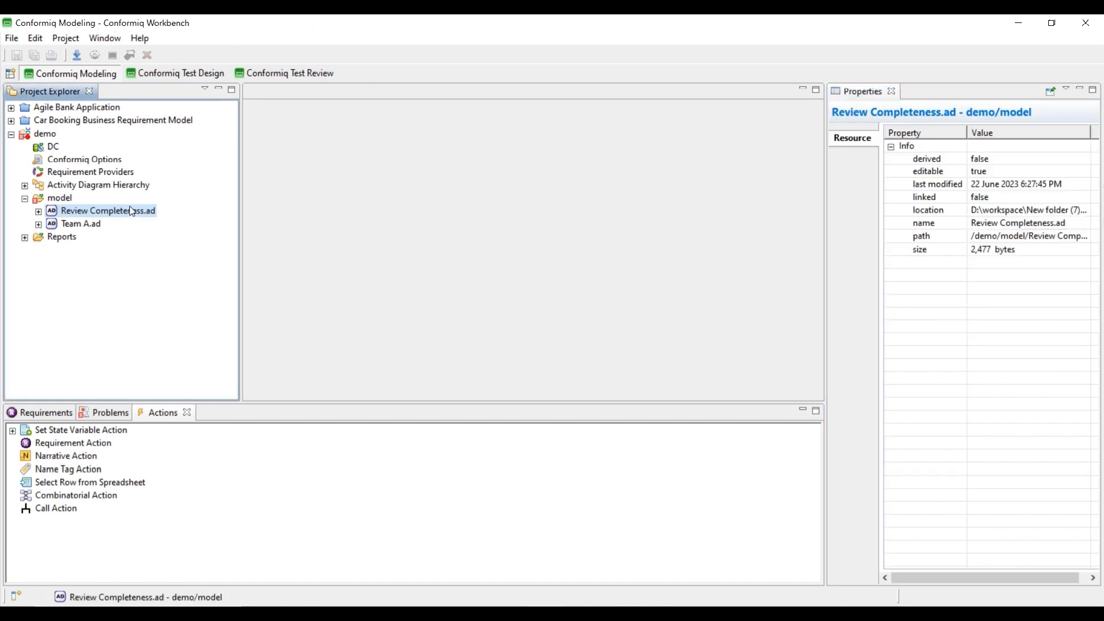
- Delete both imported .ad diagrams from the model folder
key("shift+Down")
key("Delete")
key("Return")
- Re-import the Demo BPMN file as BRM with activity names as business actions, then open Team A.ad
right_click(53, 198)
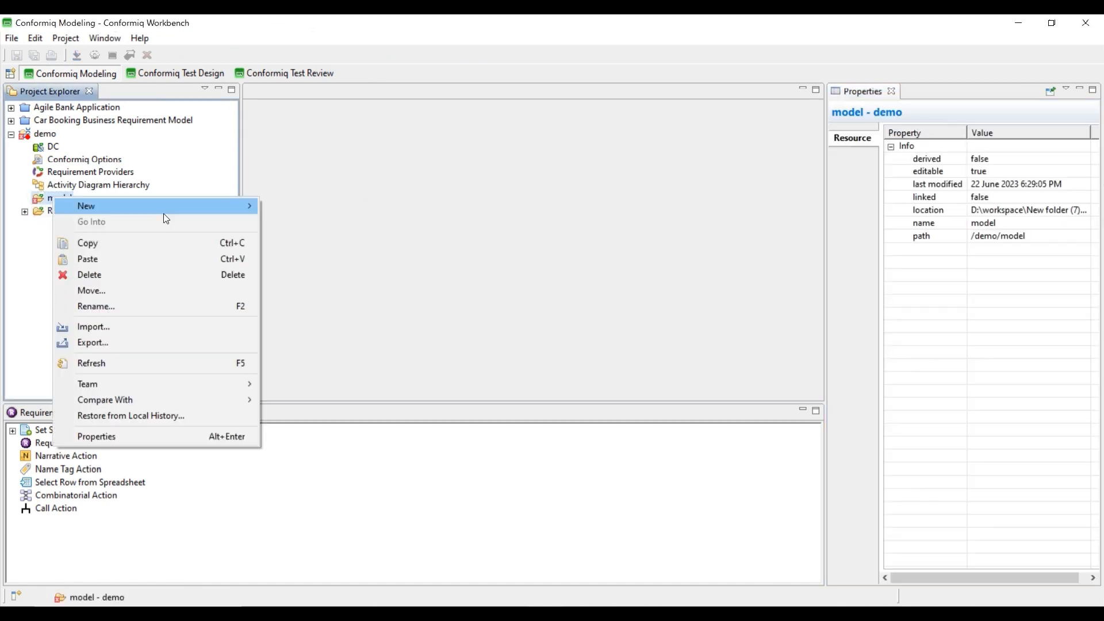
mouse_move(156, 213)
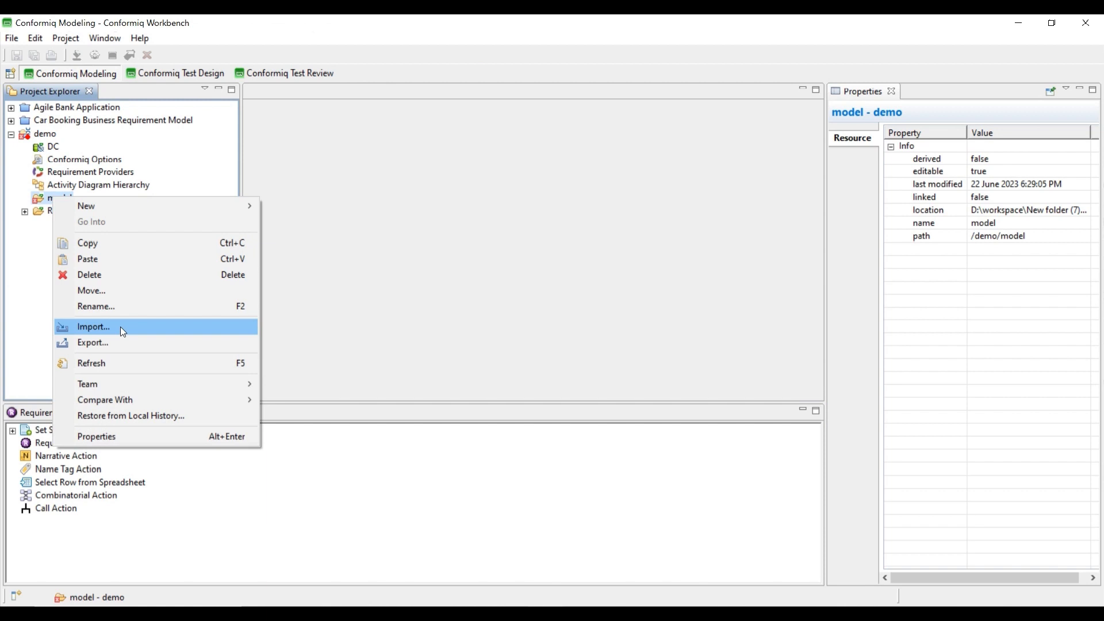
left_click(119, 327)
double_click(446, 192)
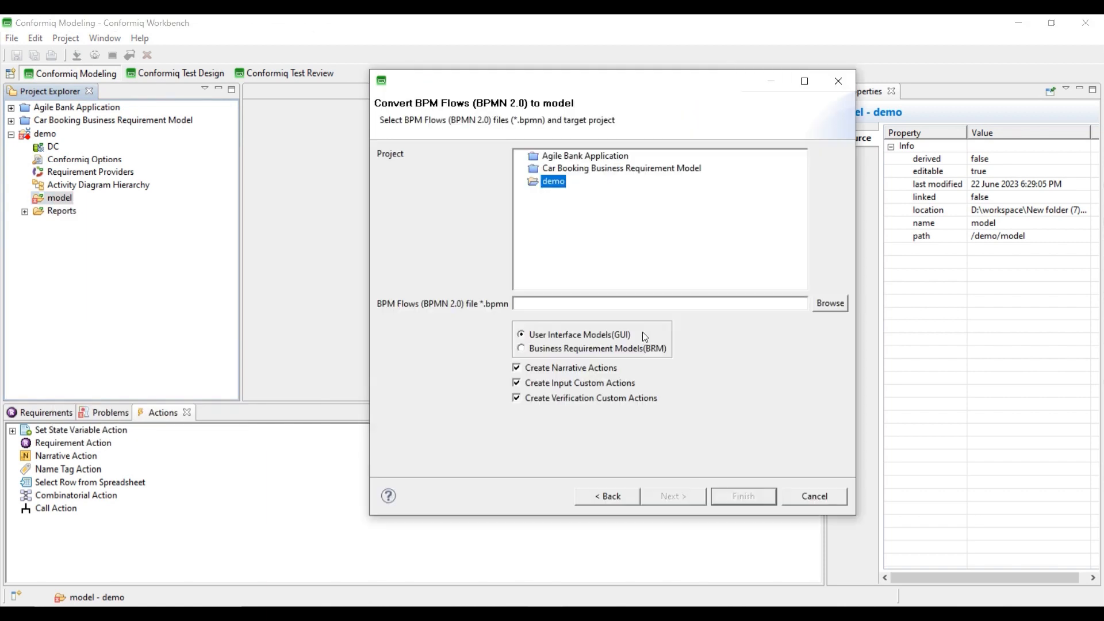
left_click(829, 303)
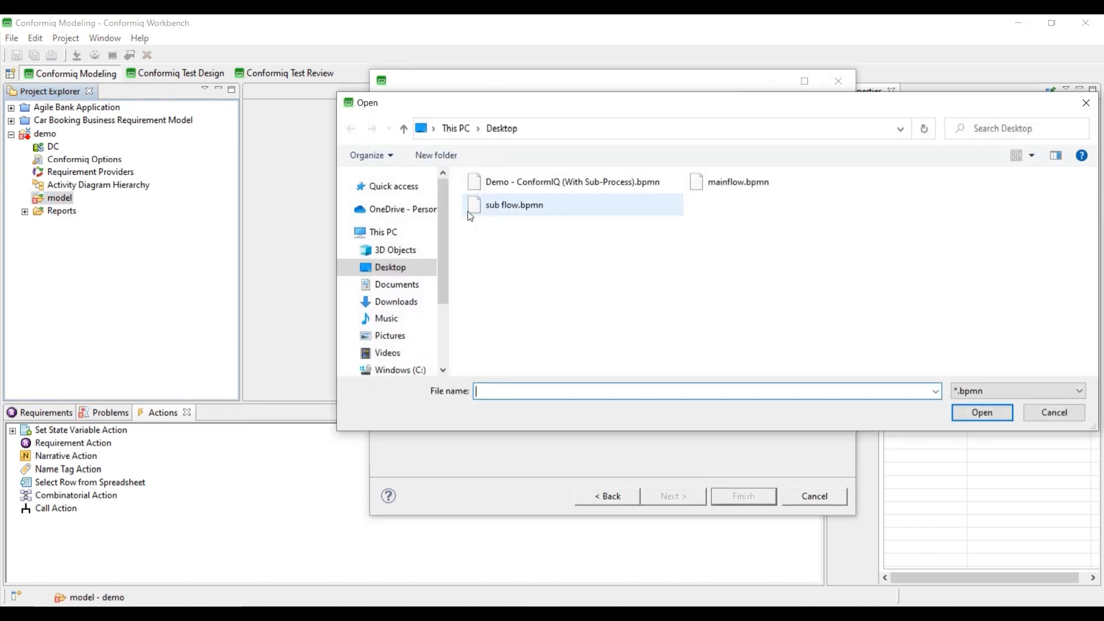
double_click(474, 184)
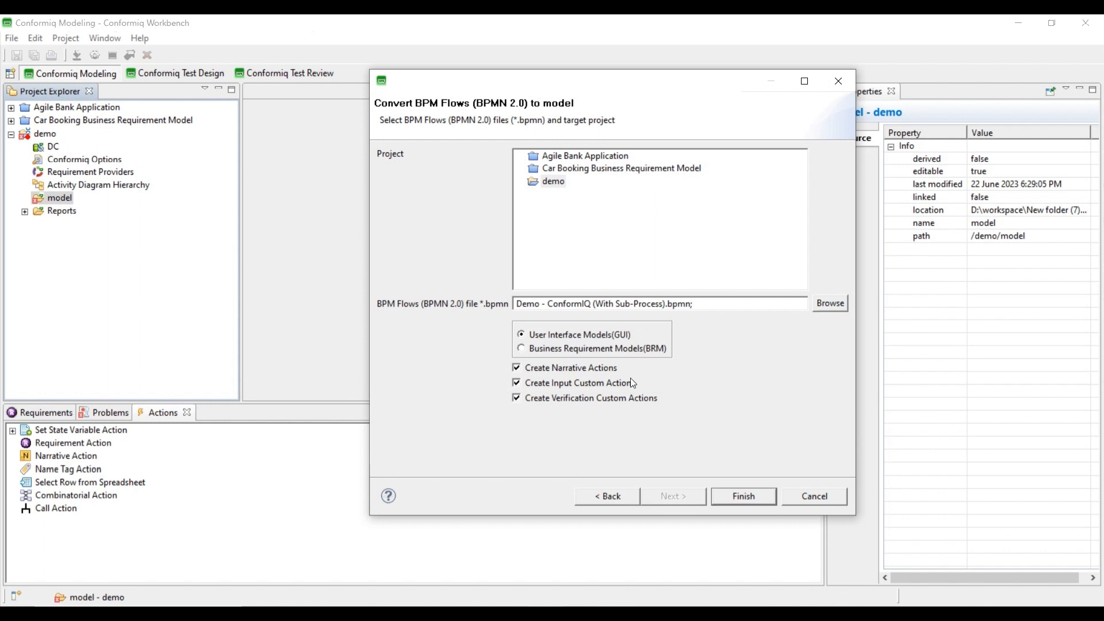
left_click(521, 348)
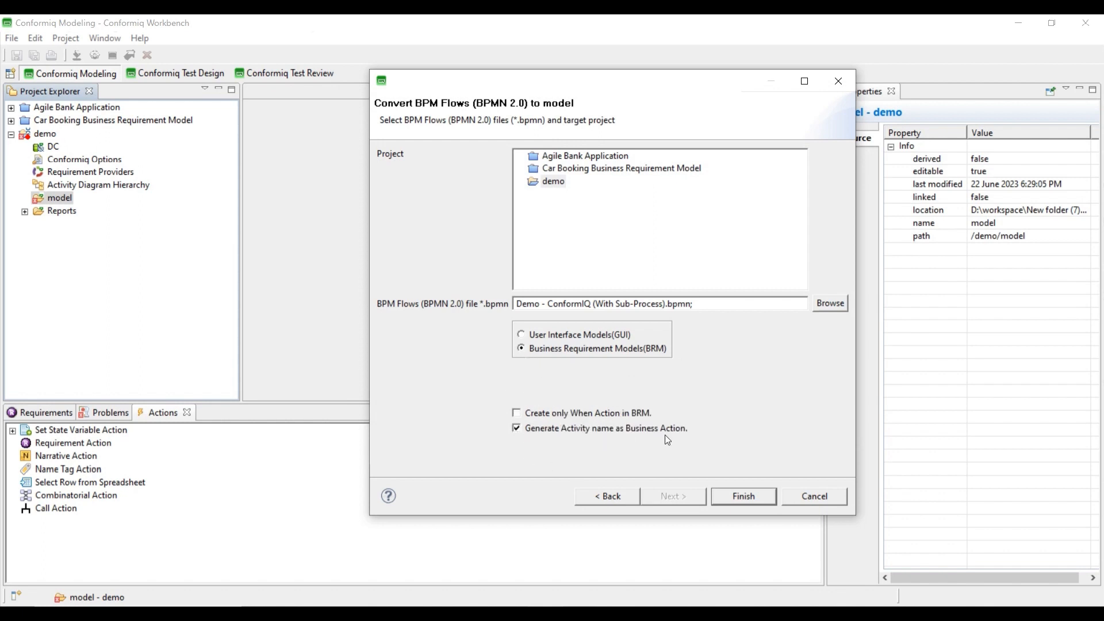
left_click(744, 495)
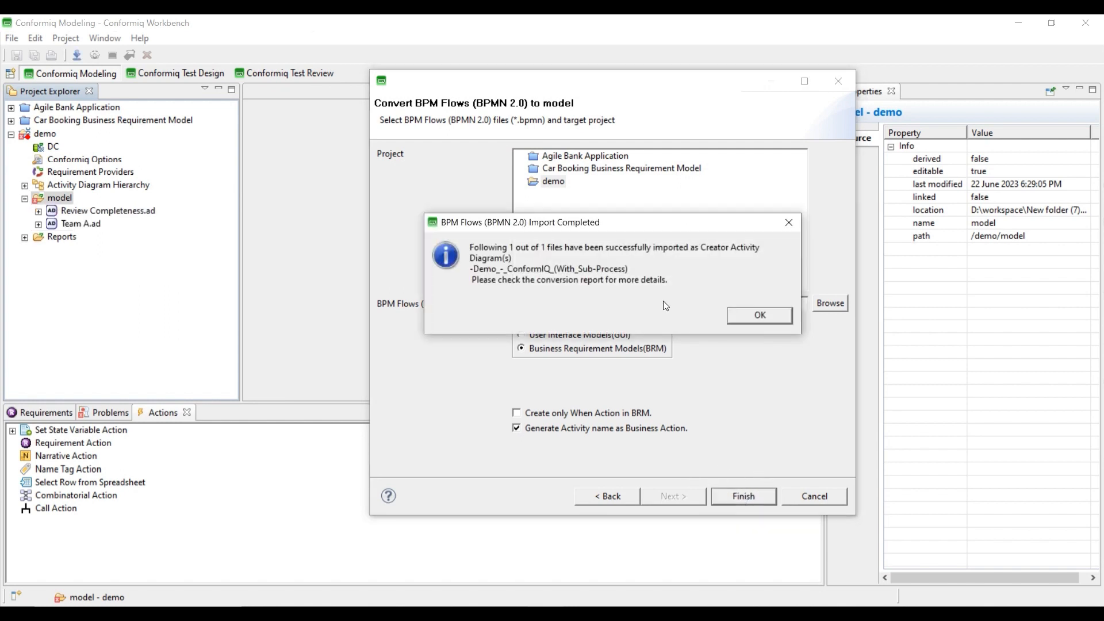
left_click(760, 315)
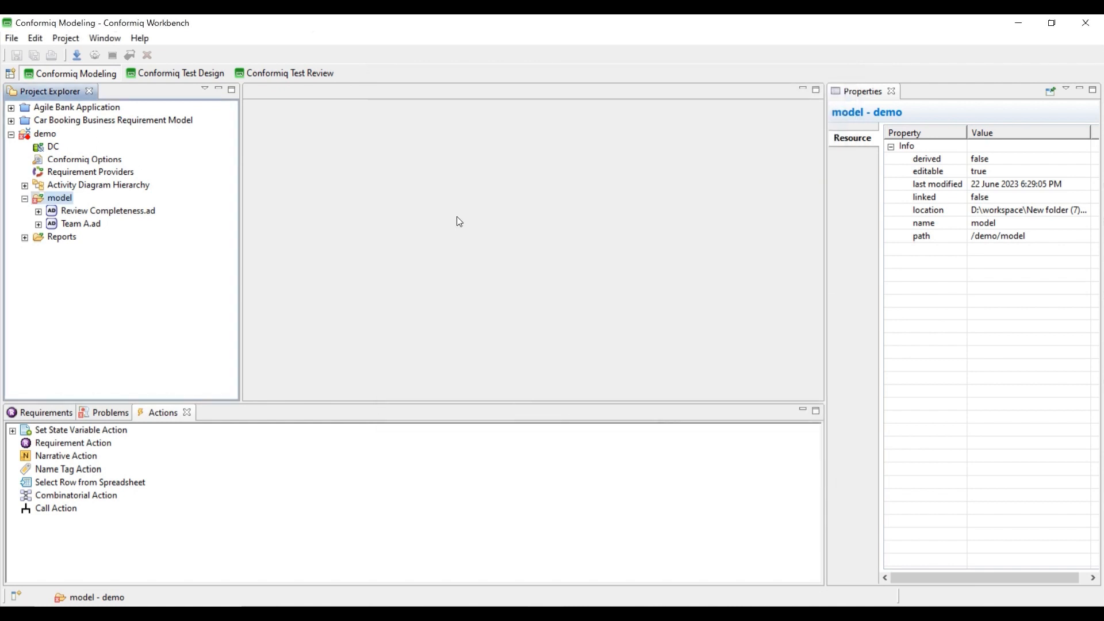
double_click(78, 223)
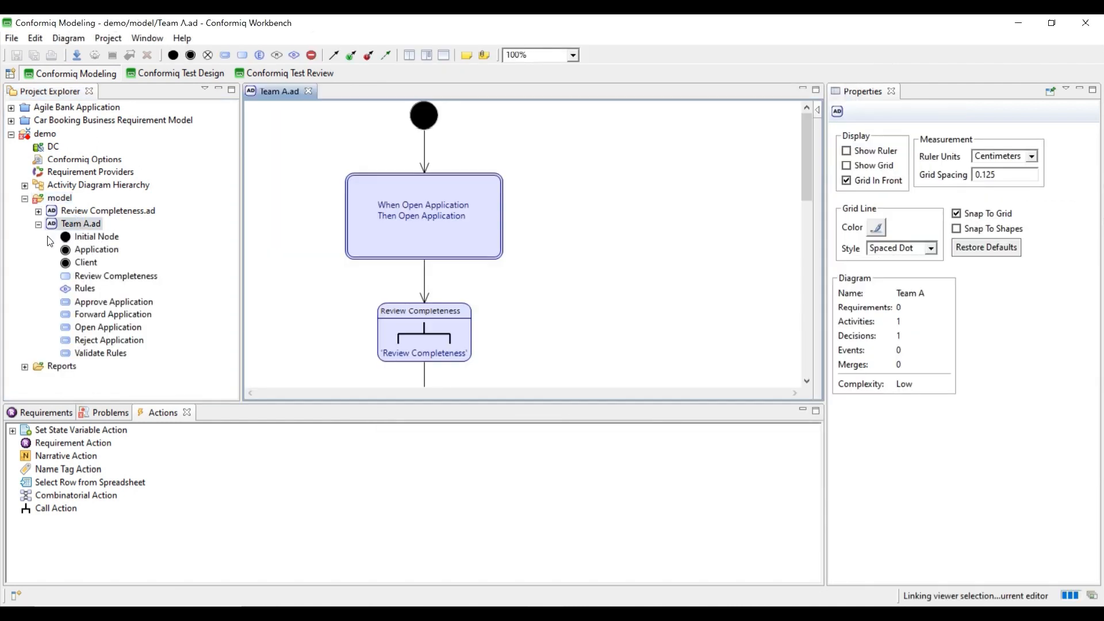
- Inspect the Open Application node's business actions in Team A.ad's Properties
left_click(38, 224)
left_click(413, 224)
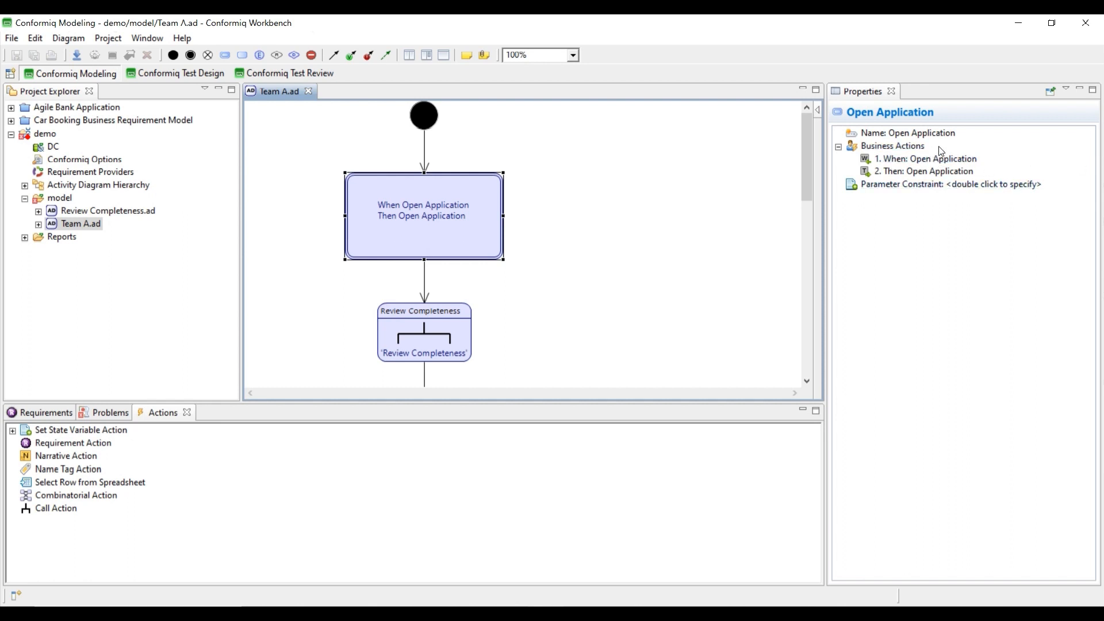
right_click(906, 146)
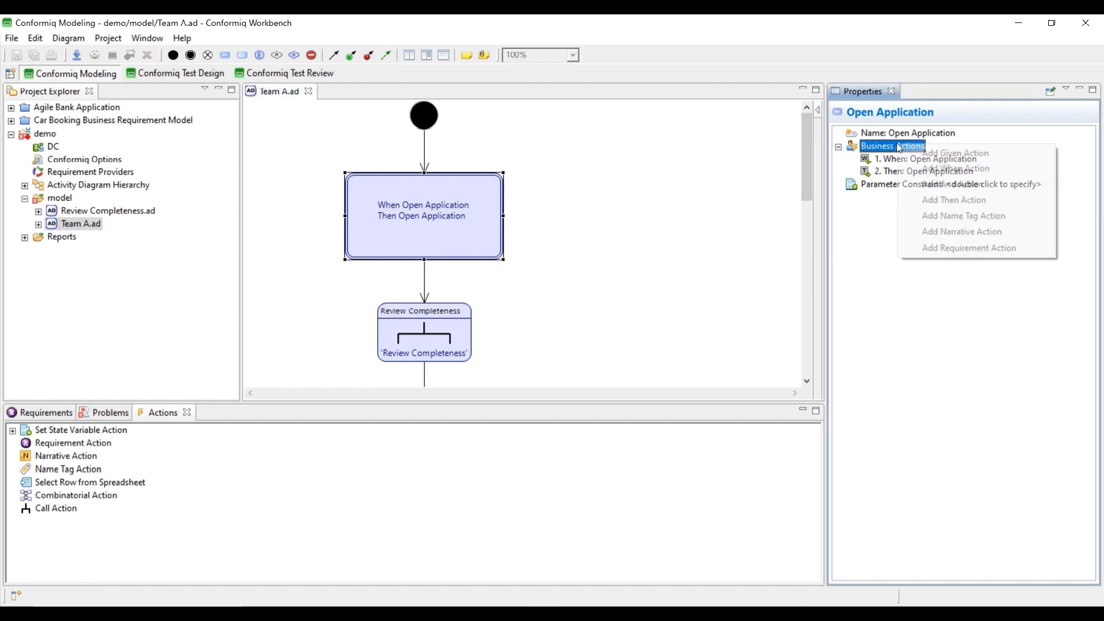
left_click(873, 242)
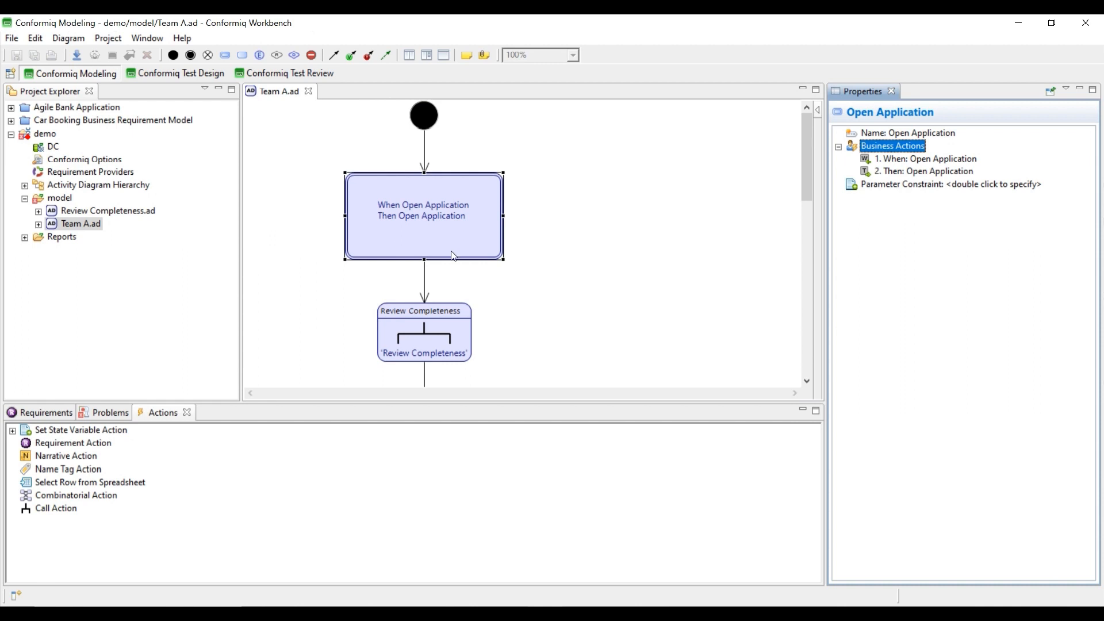
- Open Review Completeness.ad, inspect Check Application Details, and expand DC to show QTestScripter
left_click(126, 213)
double_click(127, 217)
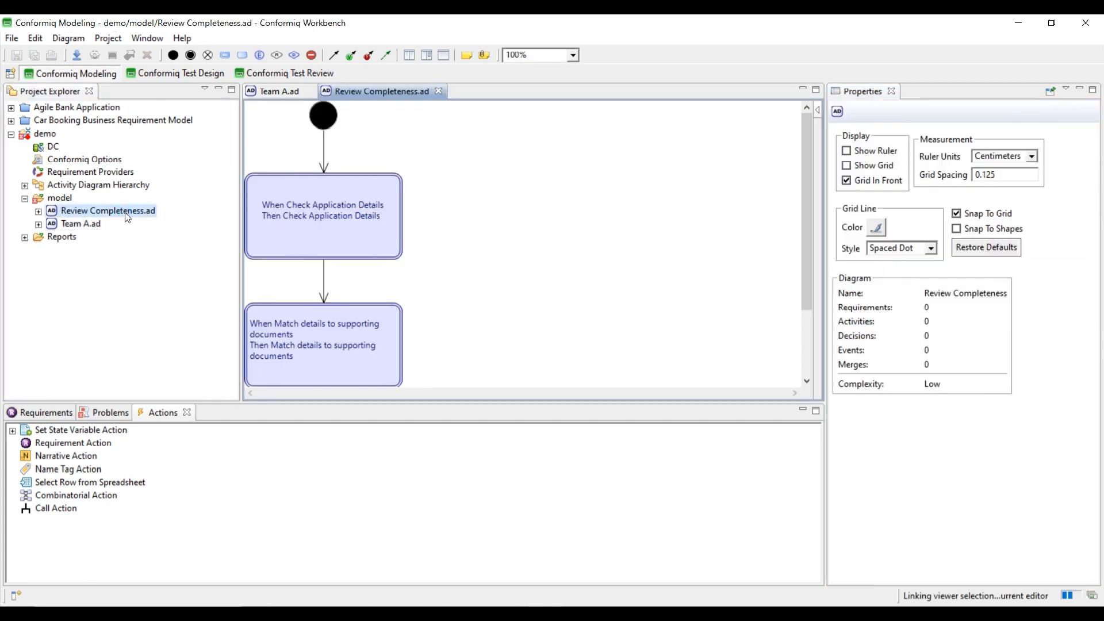
left_click(282, 208)
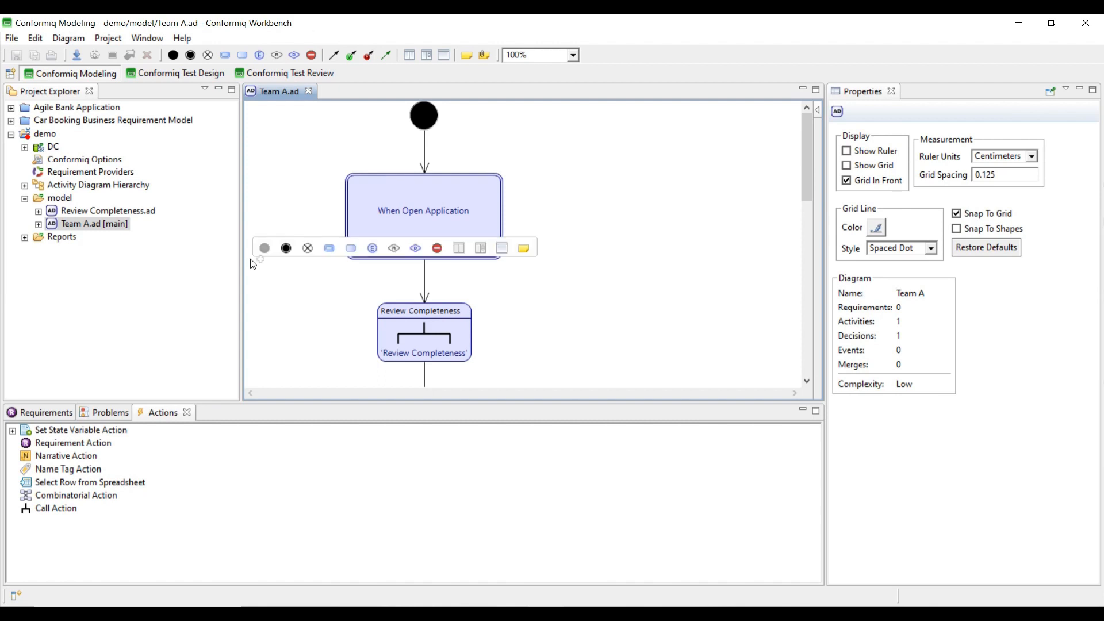
left_click(25, 148)
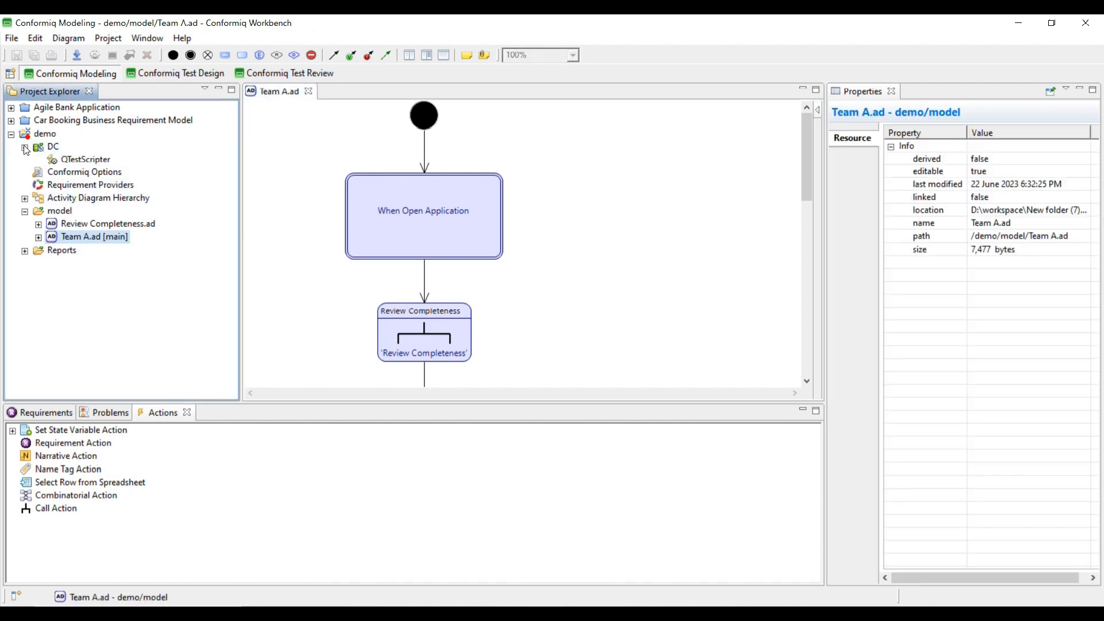
- Start a new Scripting Backend on DC, cancel it, and switch to the Conformiq Test Design perspective
right_click(56, 149)
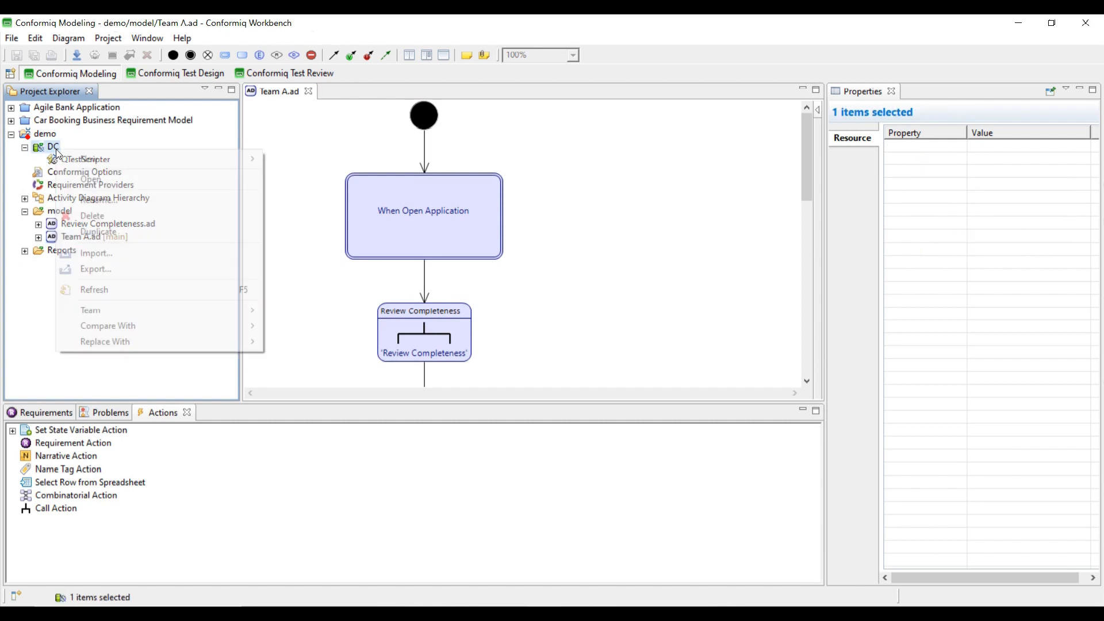
mouse_move(126, 156)
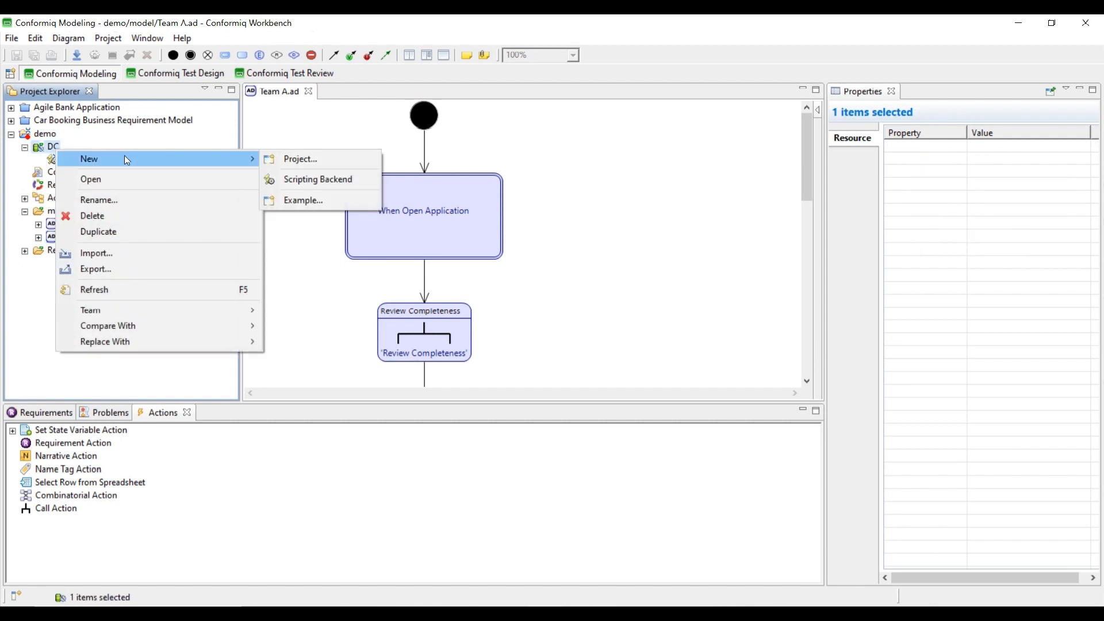
left_click(322, 177)
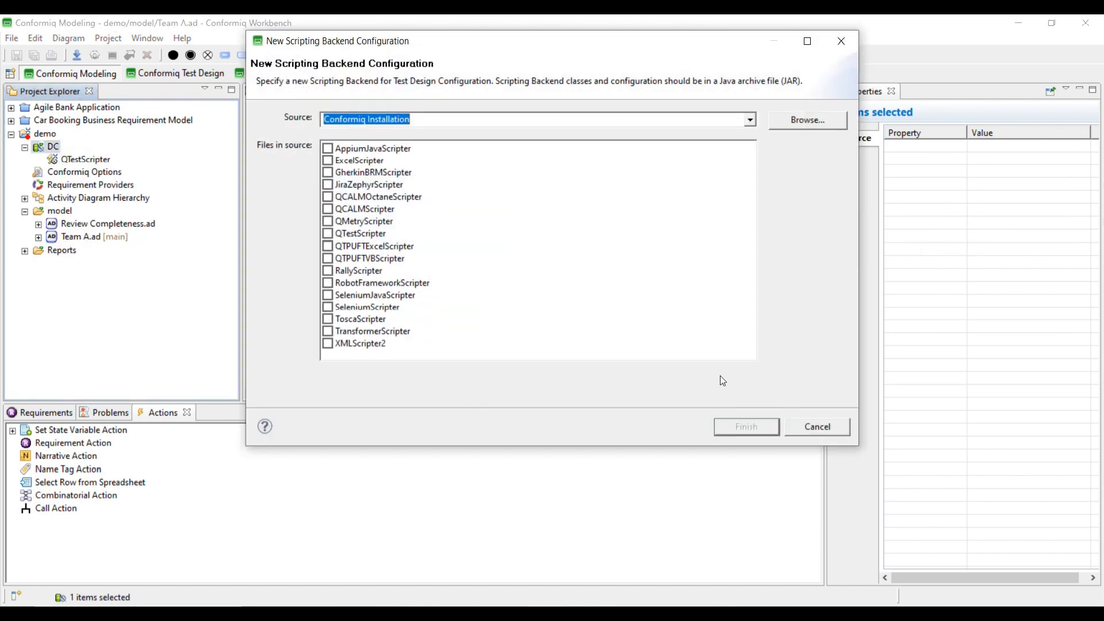
left_click(809, 431)
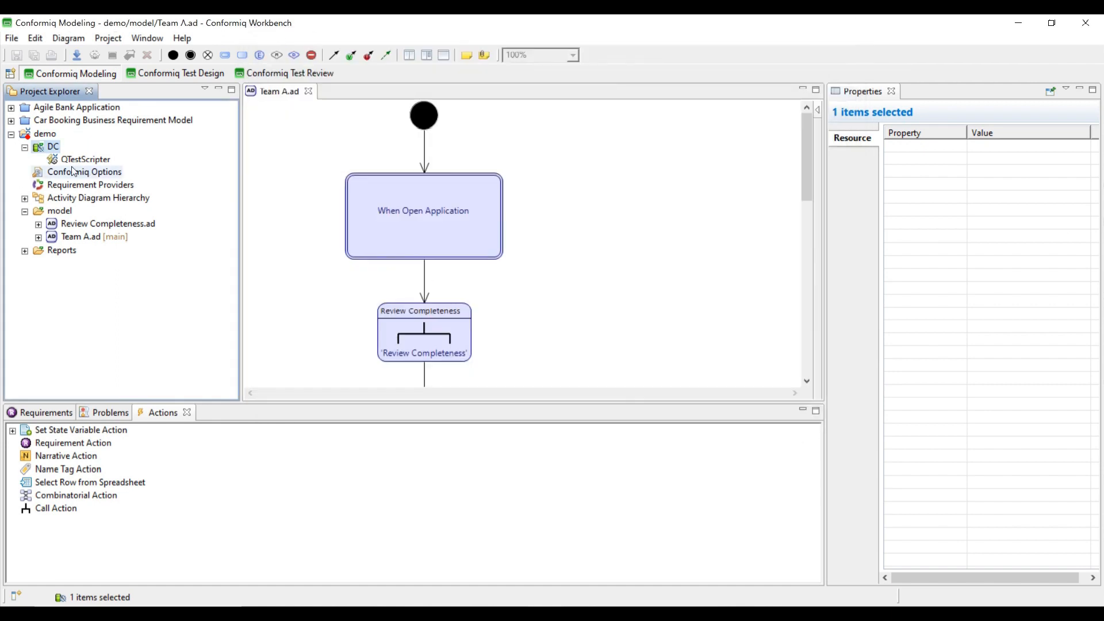
left_click(165, 74)
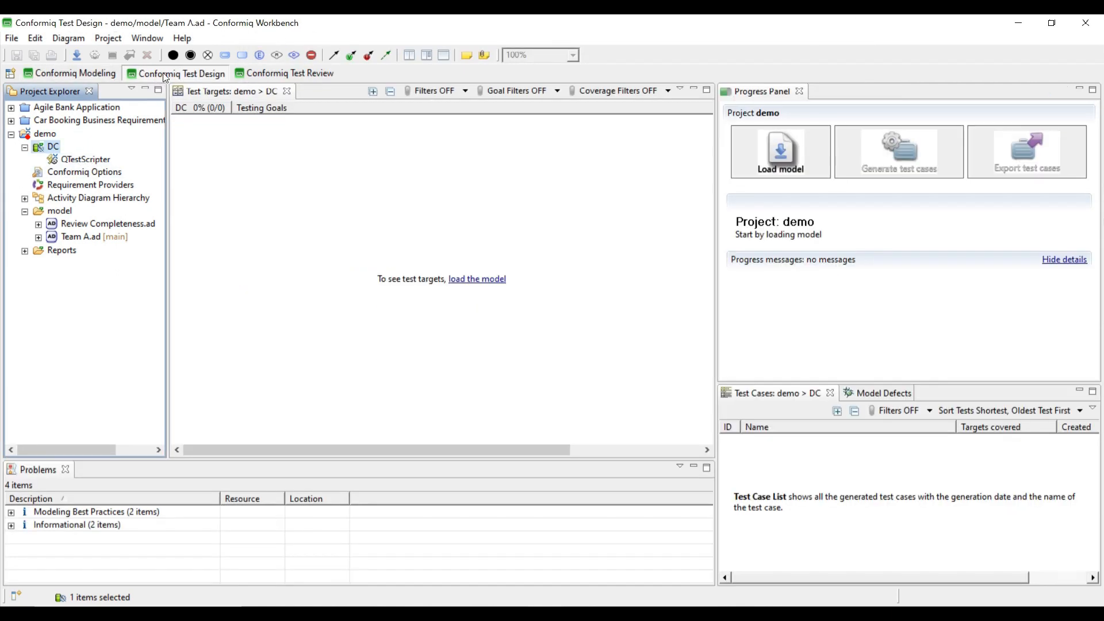
- Load the Team A model, generate 2 test cases covering 28/28 targets, and open QTestScripter settings
left_click(793, 155)
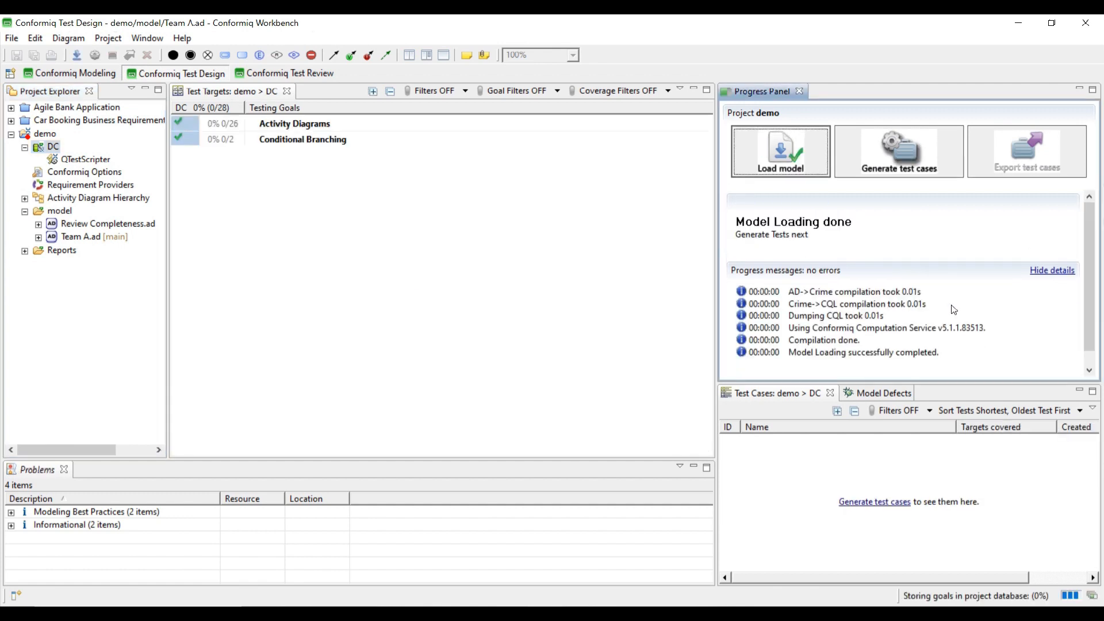
left_click(913, 157)
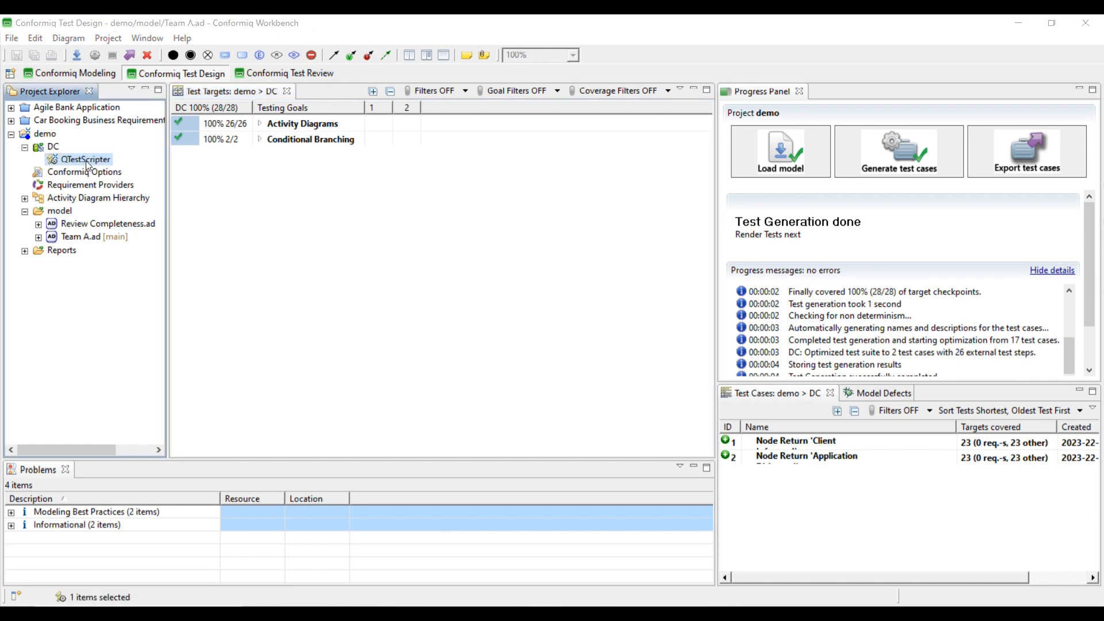
key("Return")
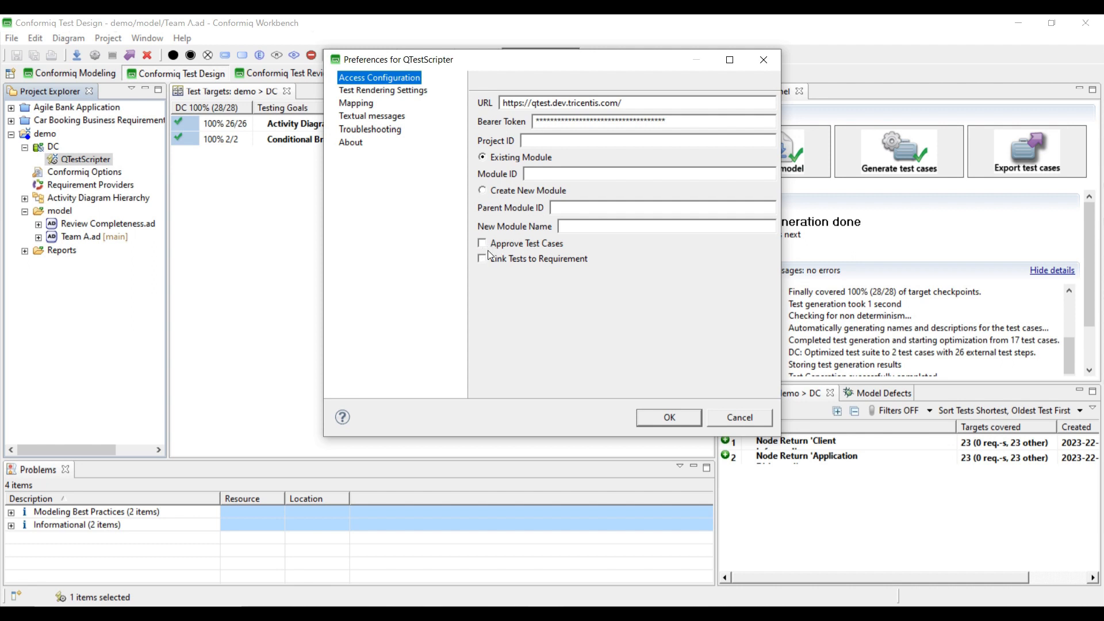
- View the QTestScripter Troubleshooting settings, then check the exported tests in qTest Manager
left_click(369, 129)
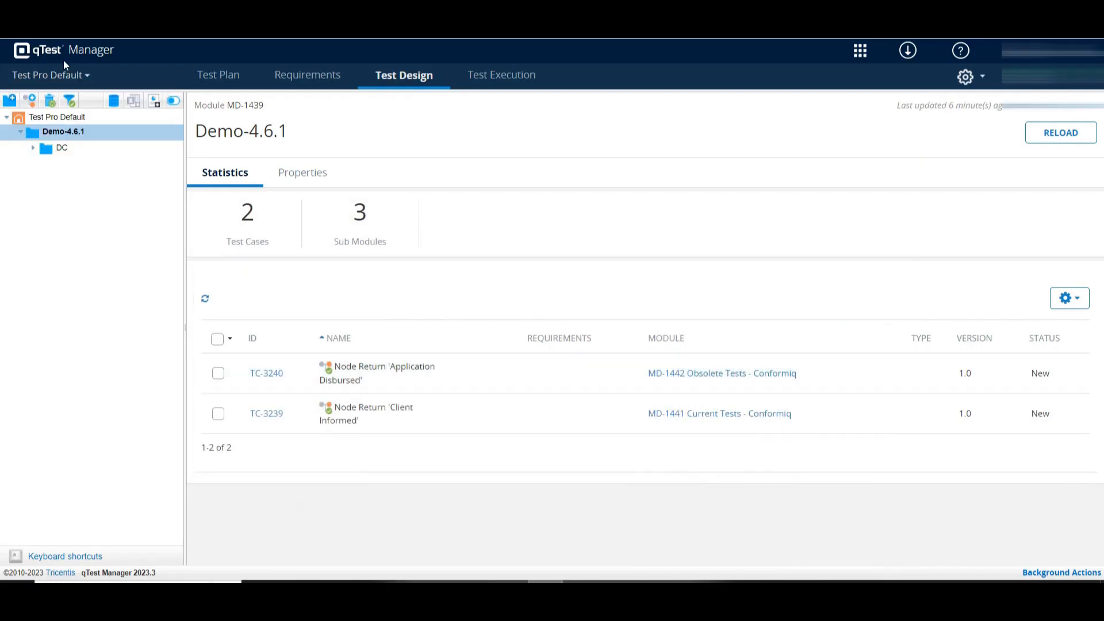
left_click(51, 74)
- Expand DC and Current Tests - Conformiq, open Node Return 'Client Informed', and scroll through it
left_click(34, 148)
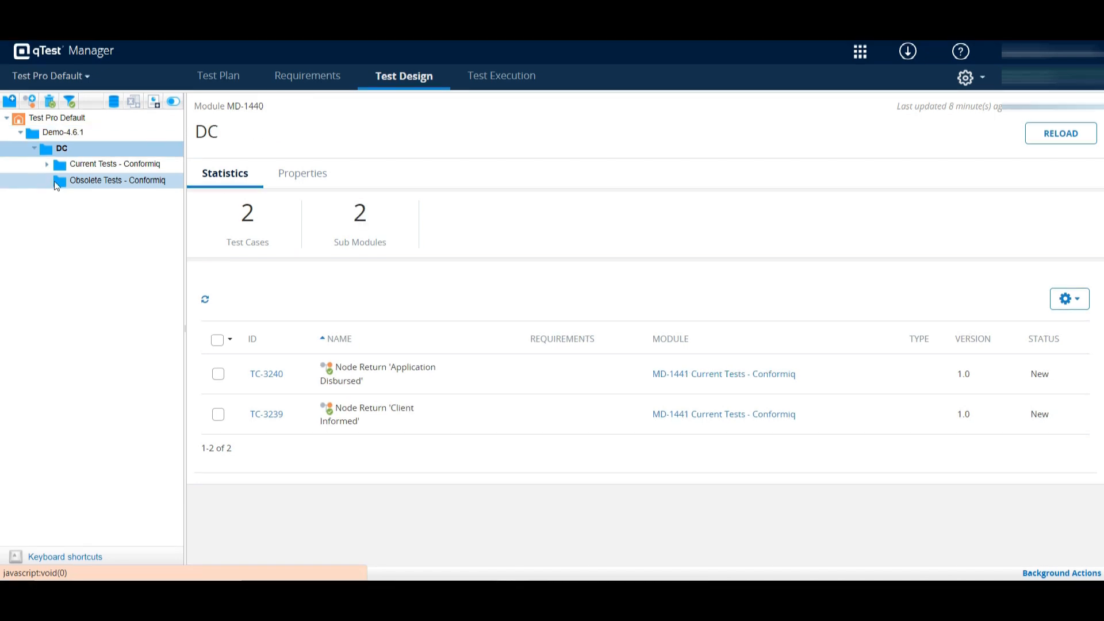
left_click(58, 182)
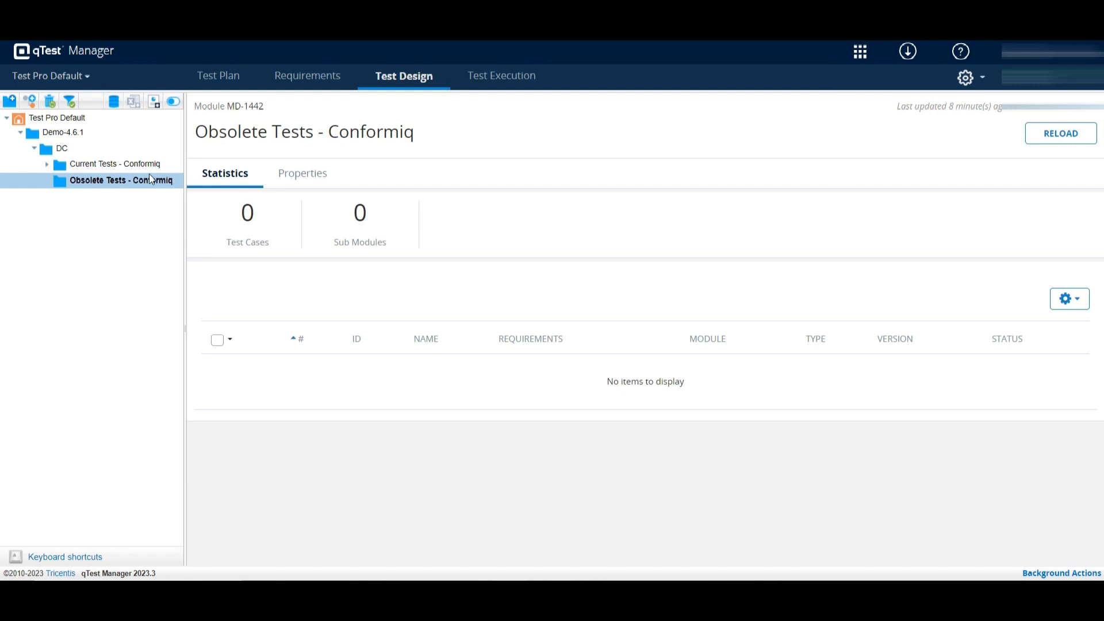
left_click(45, 163)
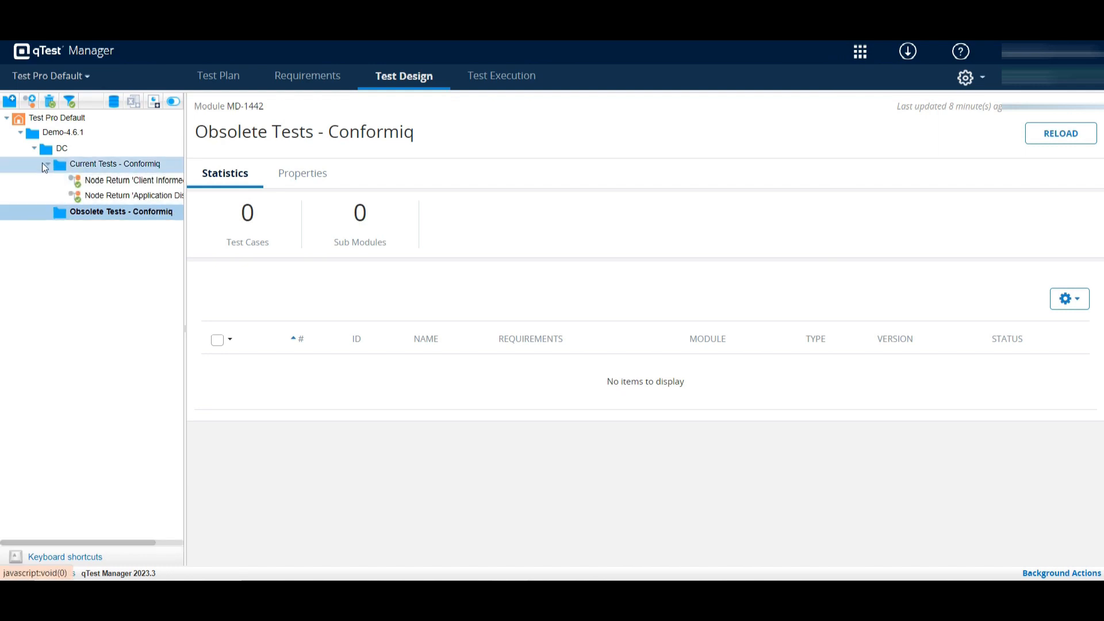
left_click(113, 182)
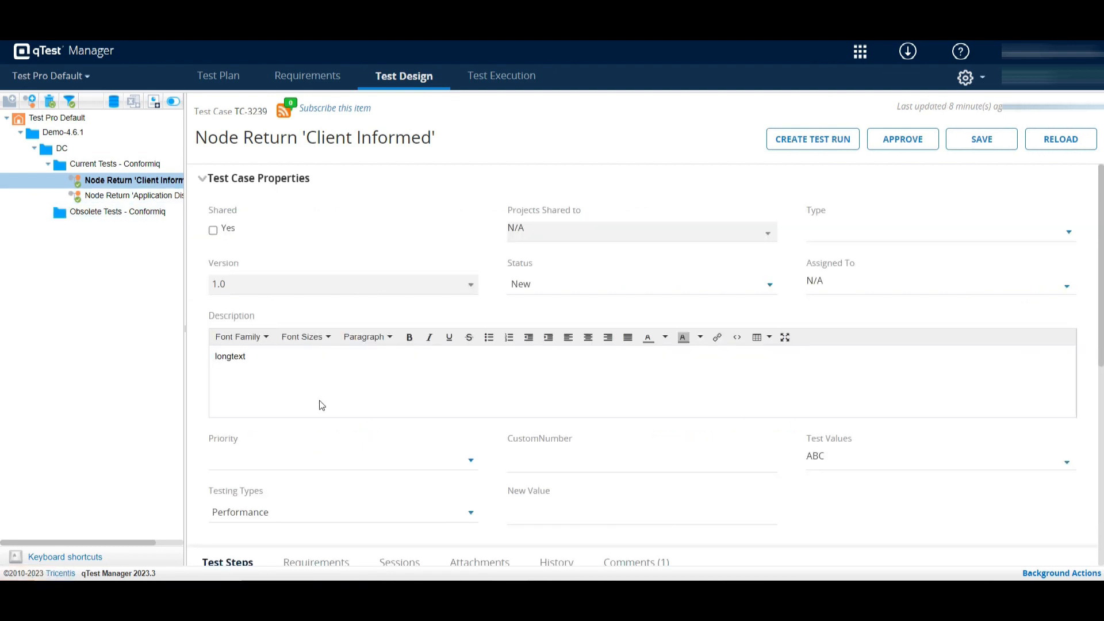
scroll(322, 407, "down", 6)
scroll(353, 319, "up", 6)
scroll(653, 332, "down", 5)
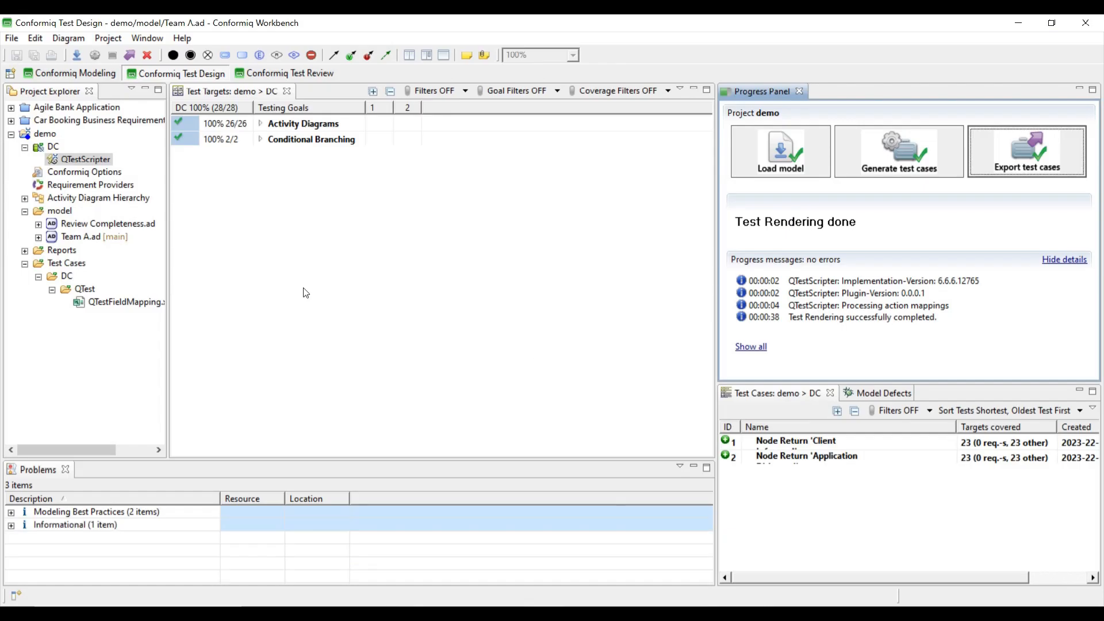
left_click(73, 74)
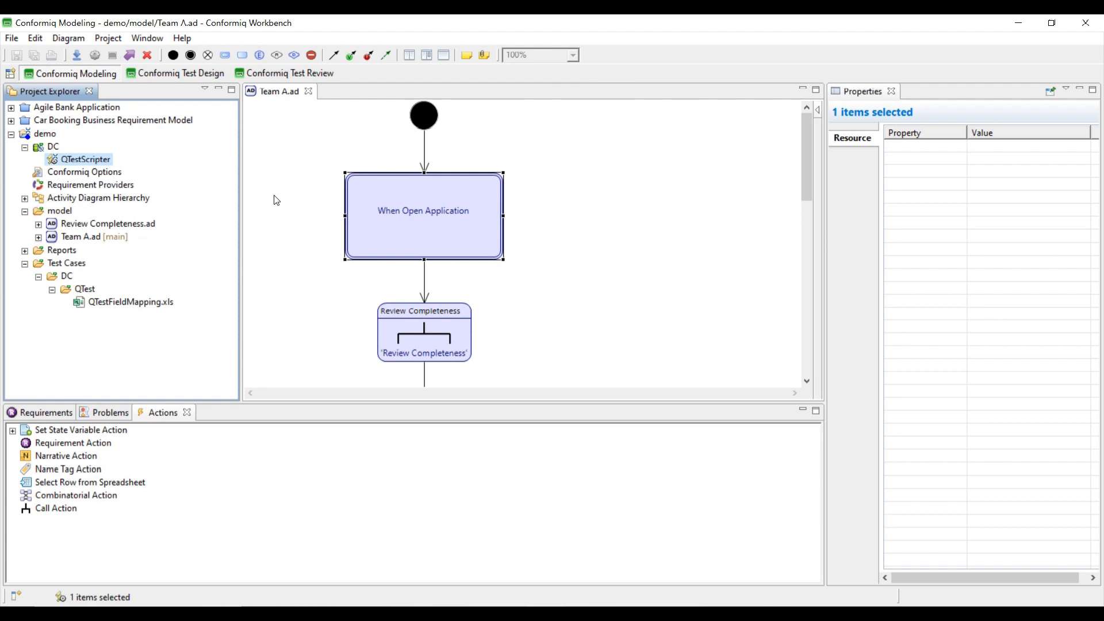
left_click(409, 234)
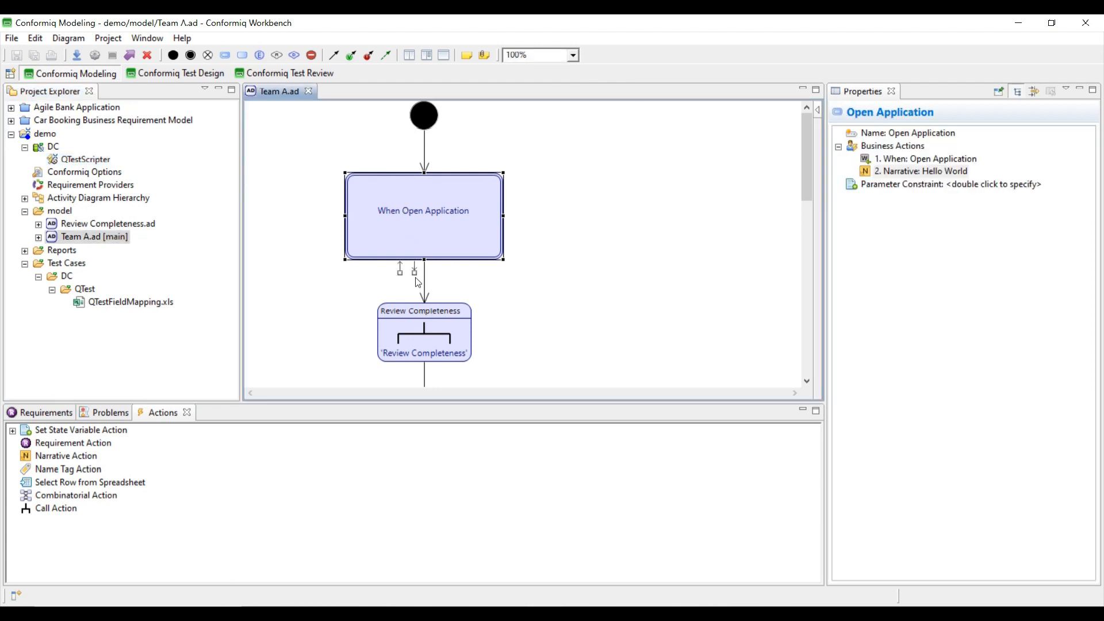
left_click(956, 174)
left_click(184, 75)
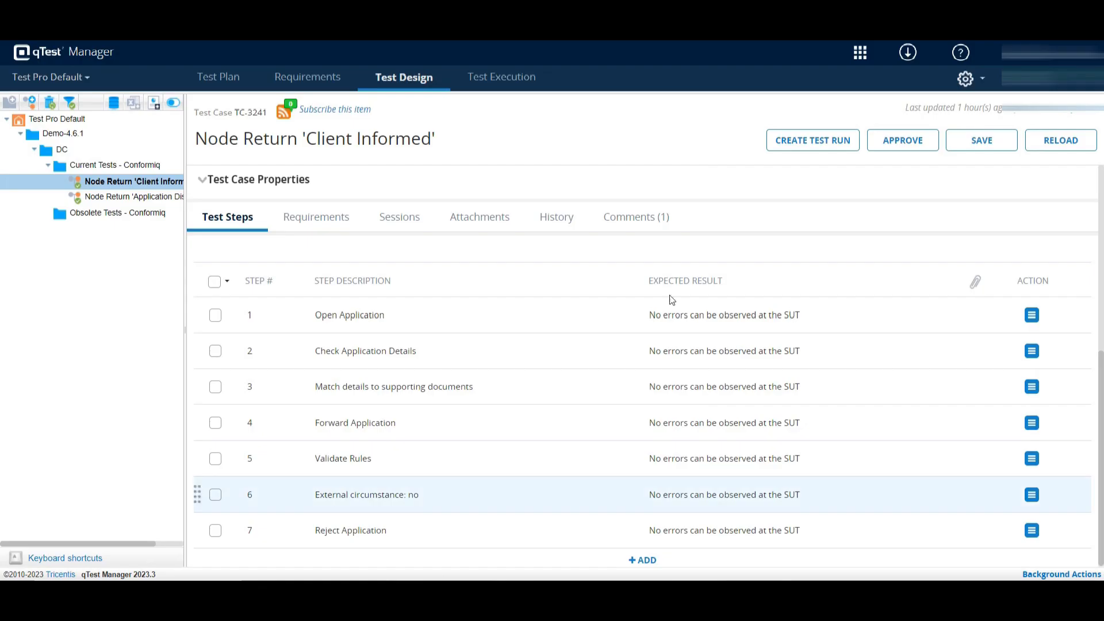
- Reload the Node Return 'Client Informed' test case page to show its latest data
left_click(109, 185)
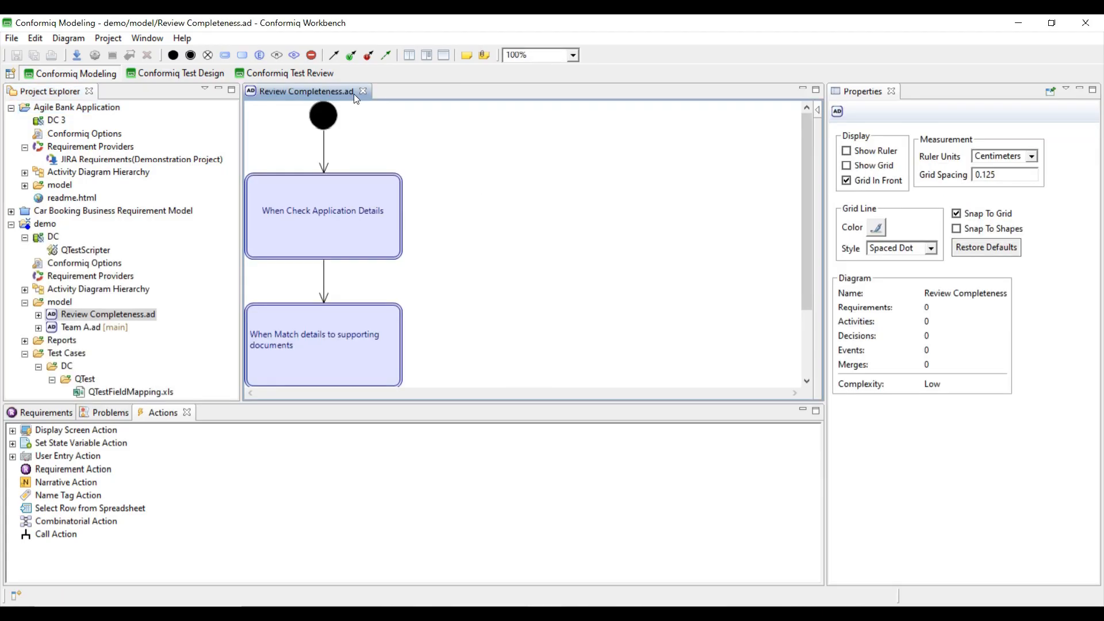
- Close Review Completeness.ad, open Bank Application Sprint 2.ad from Agile Bank Application > model, and show Requirements
left_click(363, 91)
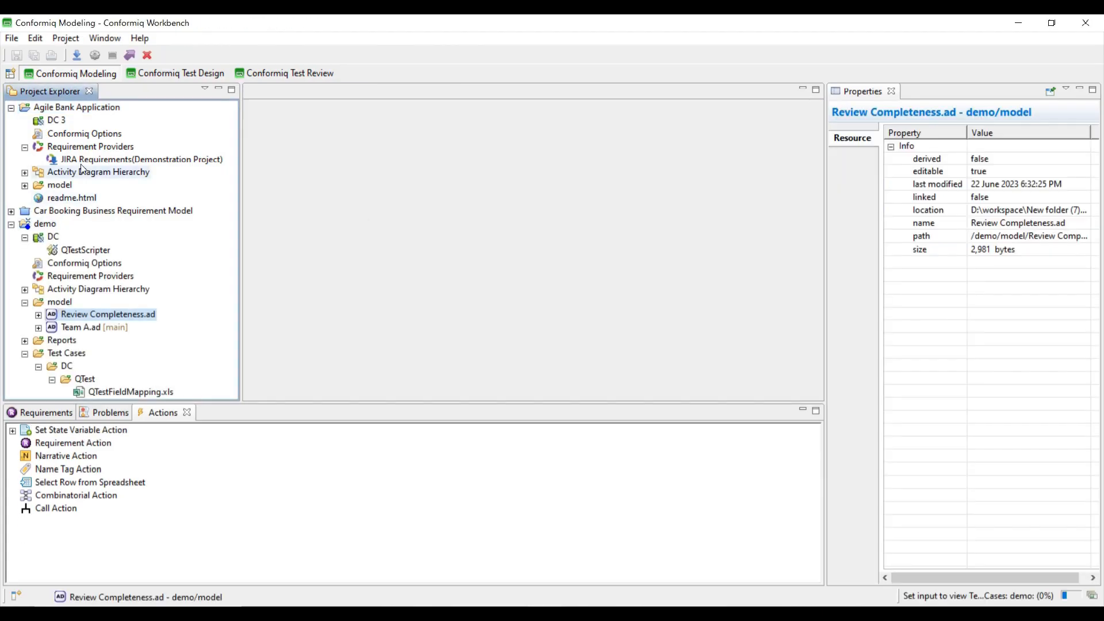
left_click(25, 185)
double_click(85, 211)
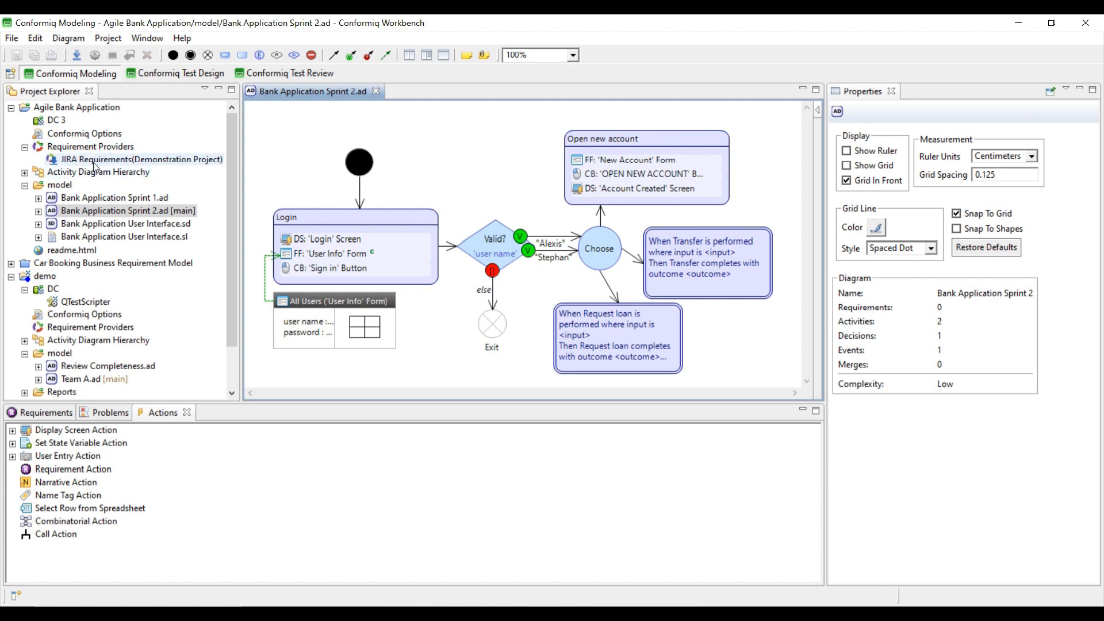
left_click(43, 413)
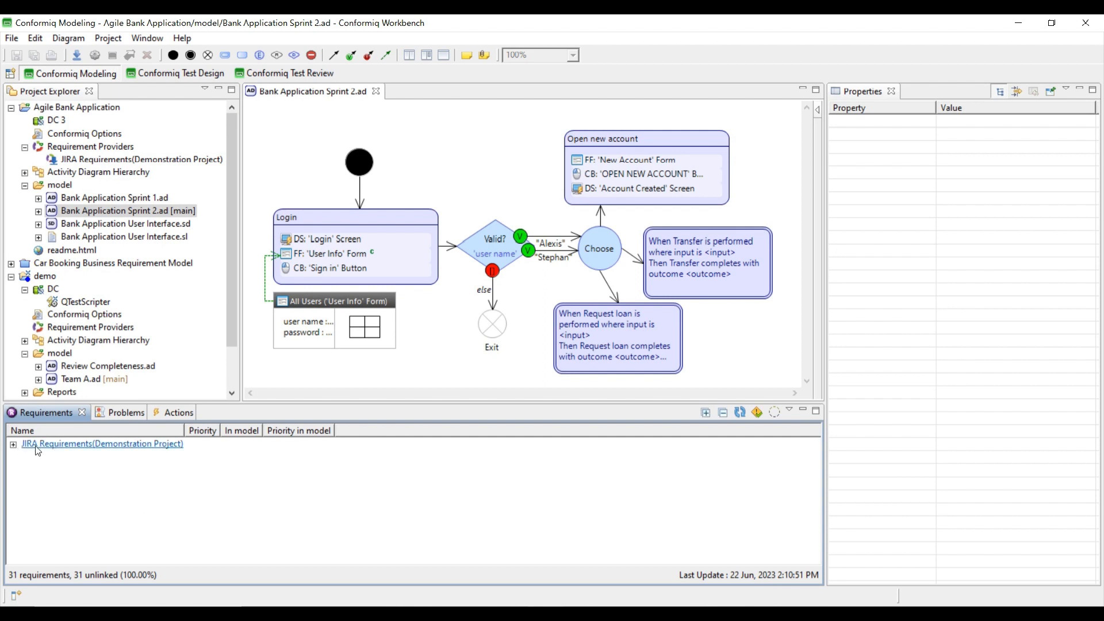
- Expand JIRA Requirements and DEMO-7 to reveal its child requirements
left_click(13, 445)
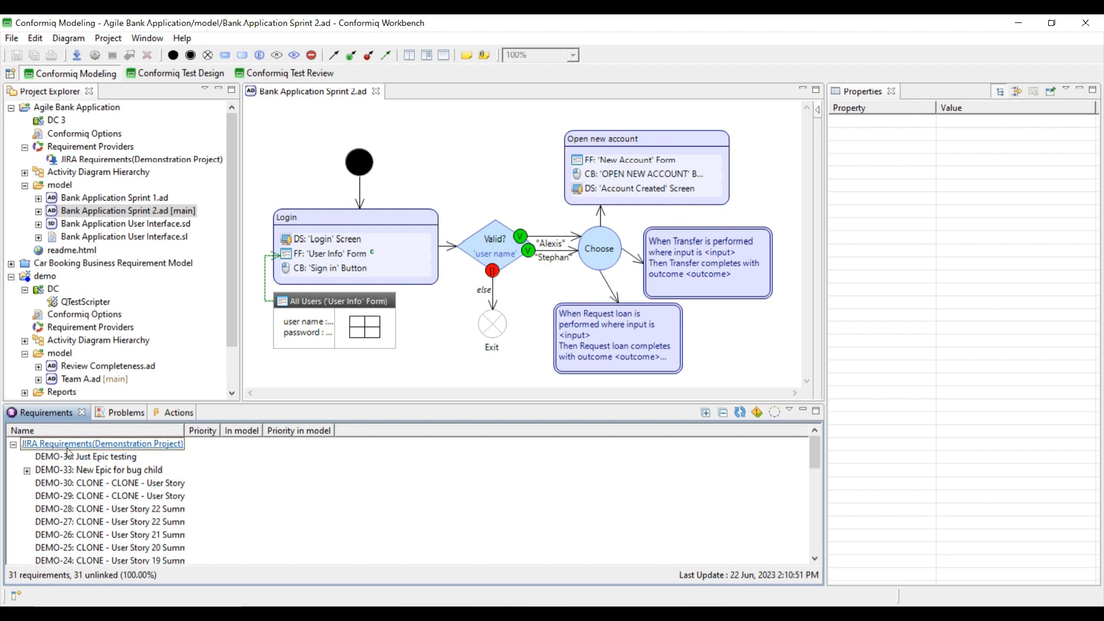
scroll(179, 486, "down", 1)
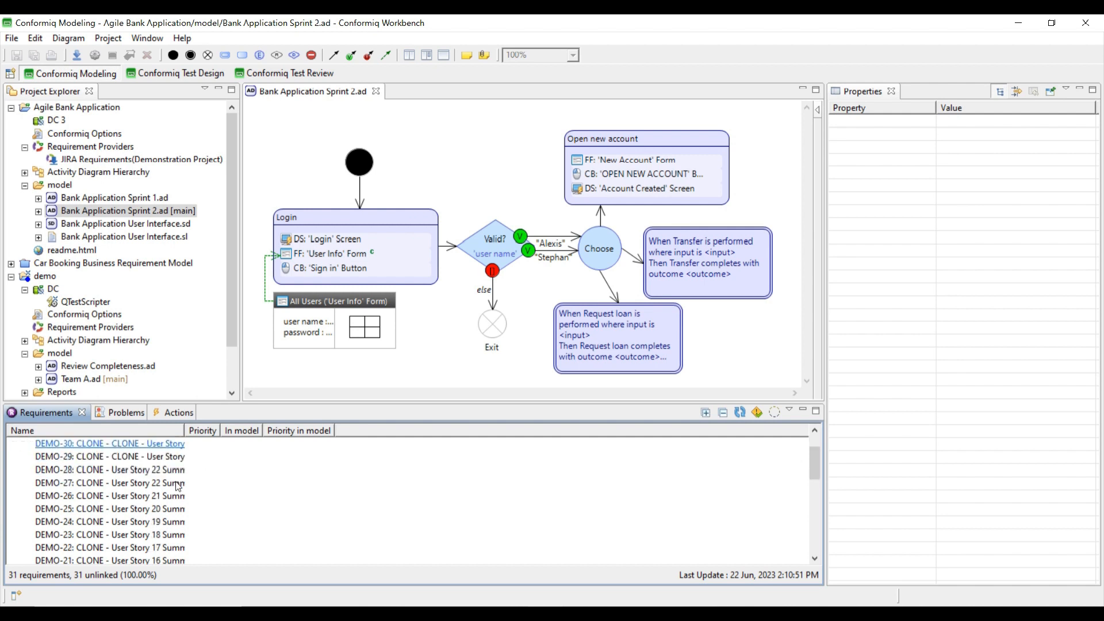
scroll(179, 486, "up", 1)
scroll(117, 488, "down", 3)
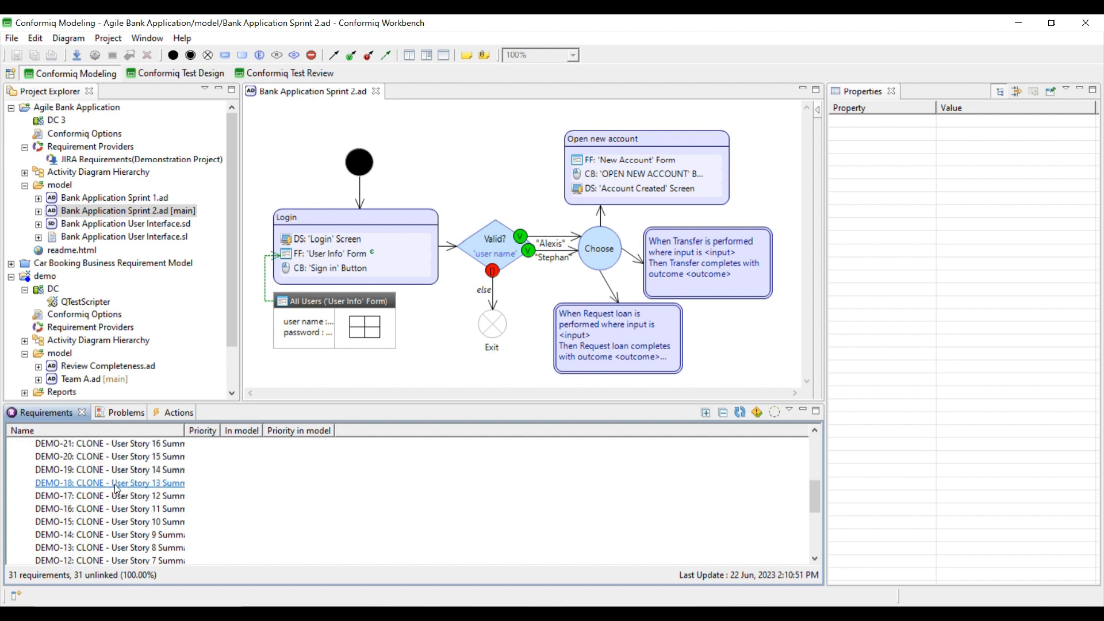
scroll(117, 489, "down", 4)
left_click(27, 484)
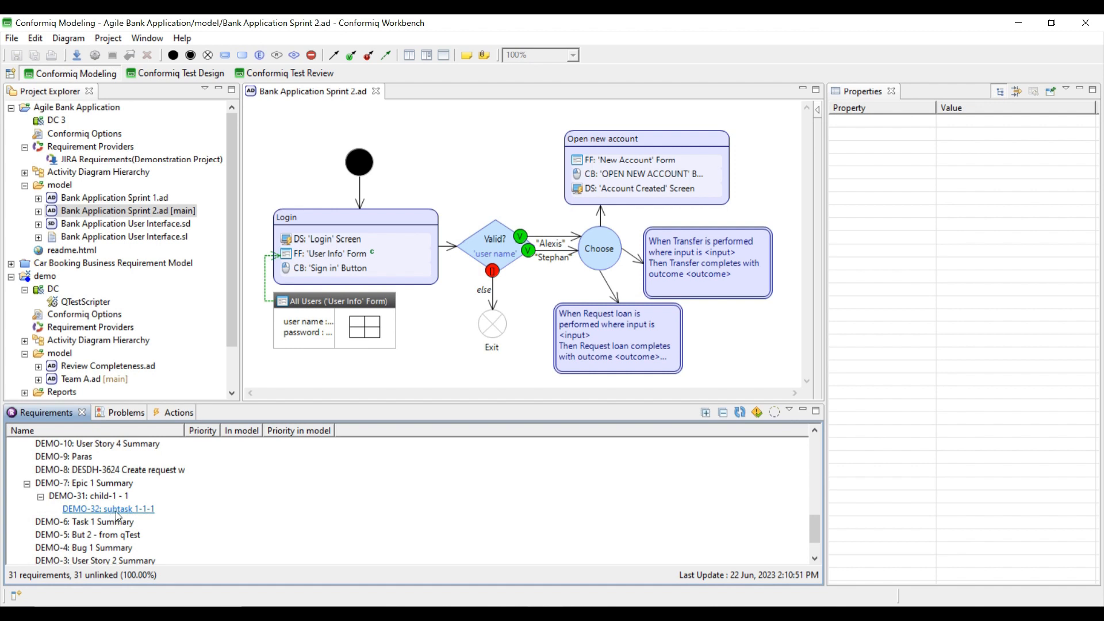
- Link DEMO-32: subtask 1-1-1 to Open new account, save, and regenerate tests in Test Design
left_click_drag(116, 513, 648, 212)
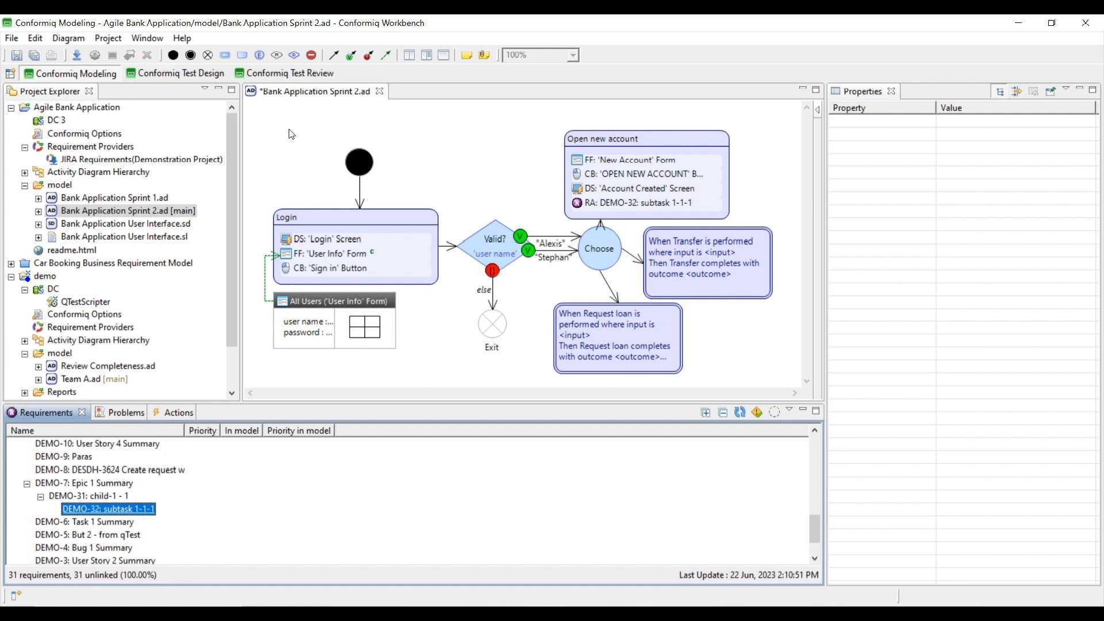
key("ctrl+s")
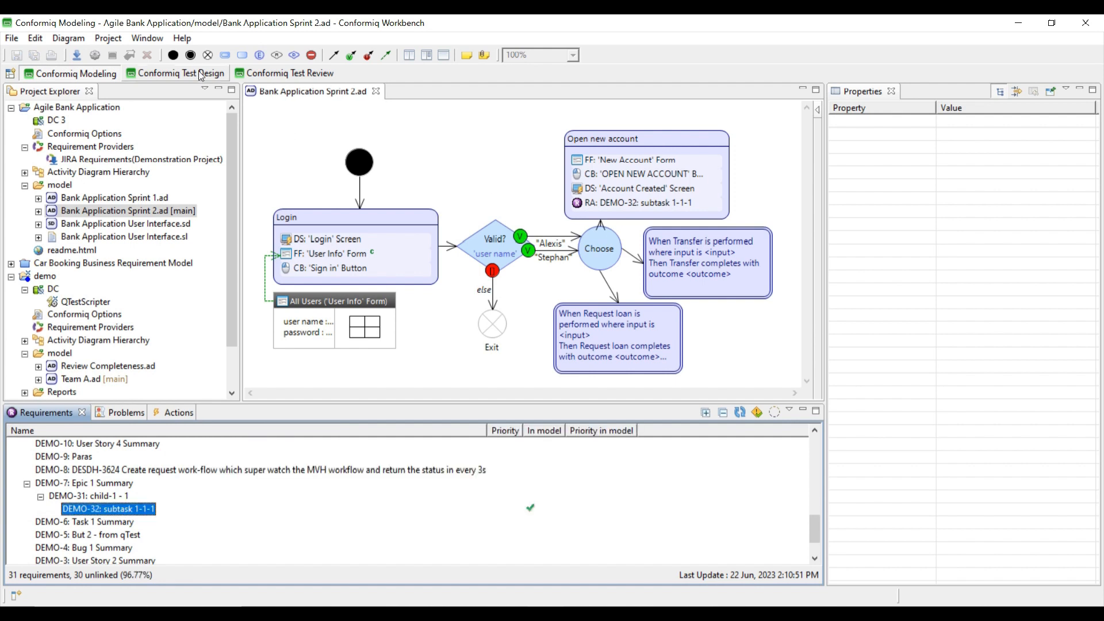
left_click(202, 75)
left_click(905, 166)
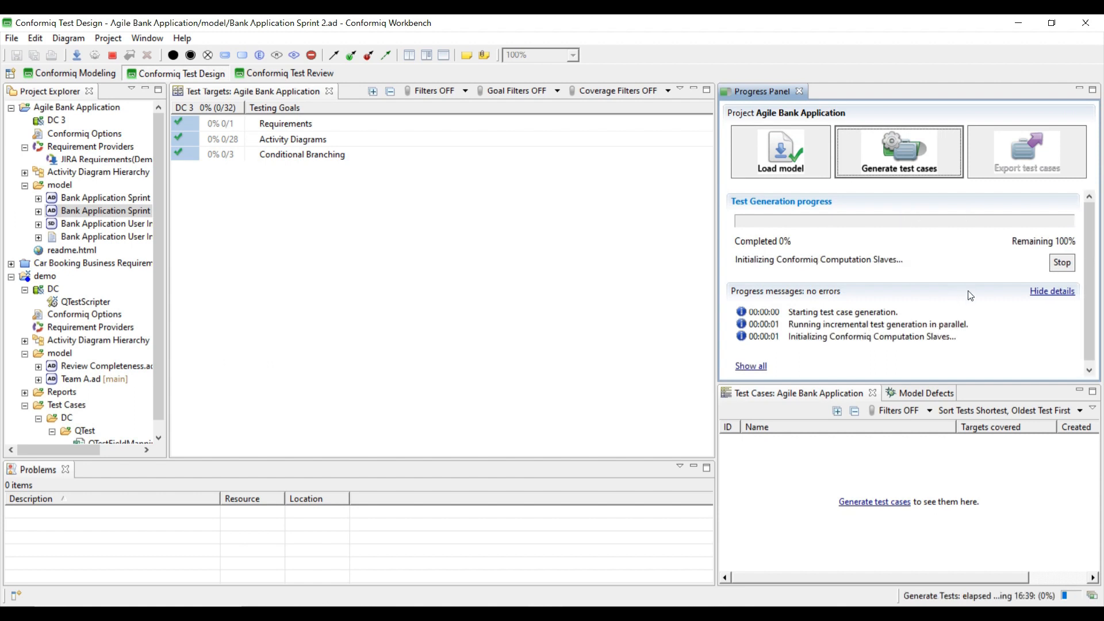
- Expand DC 3 in Project Explorer and open its QTestScripter exporter preferences
left_click(50, 120)
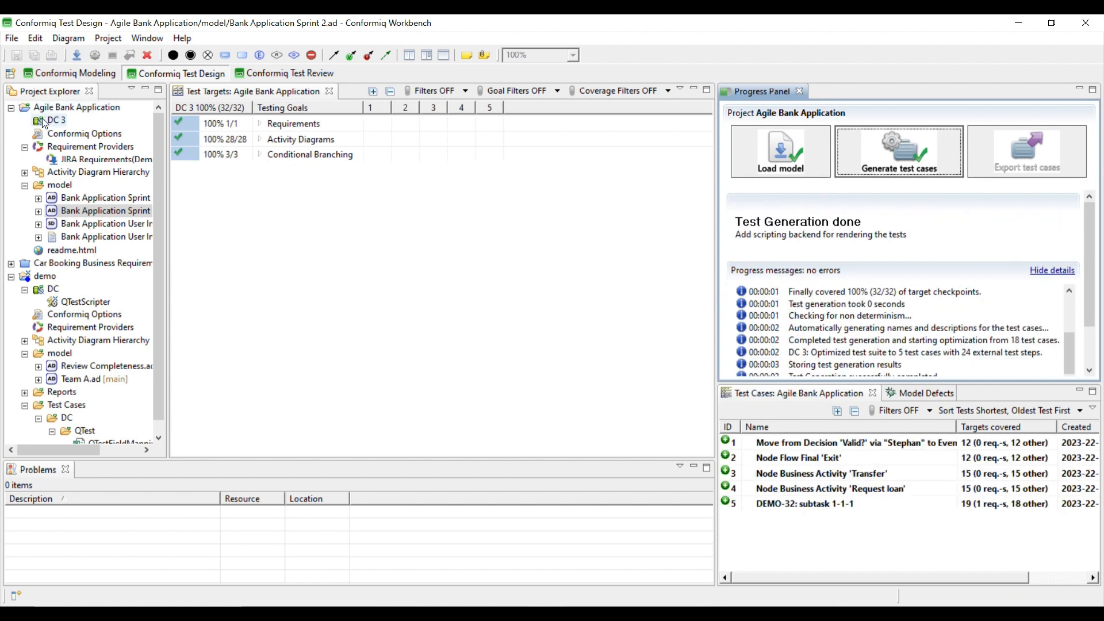
right_click(44, 122)
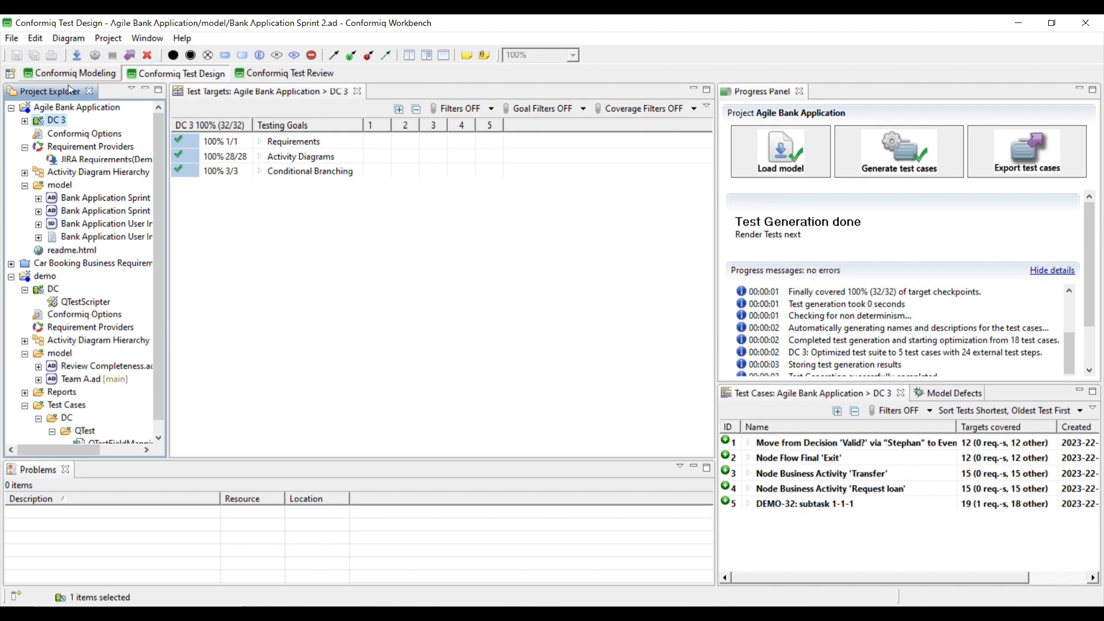
left_click(21, 122)
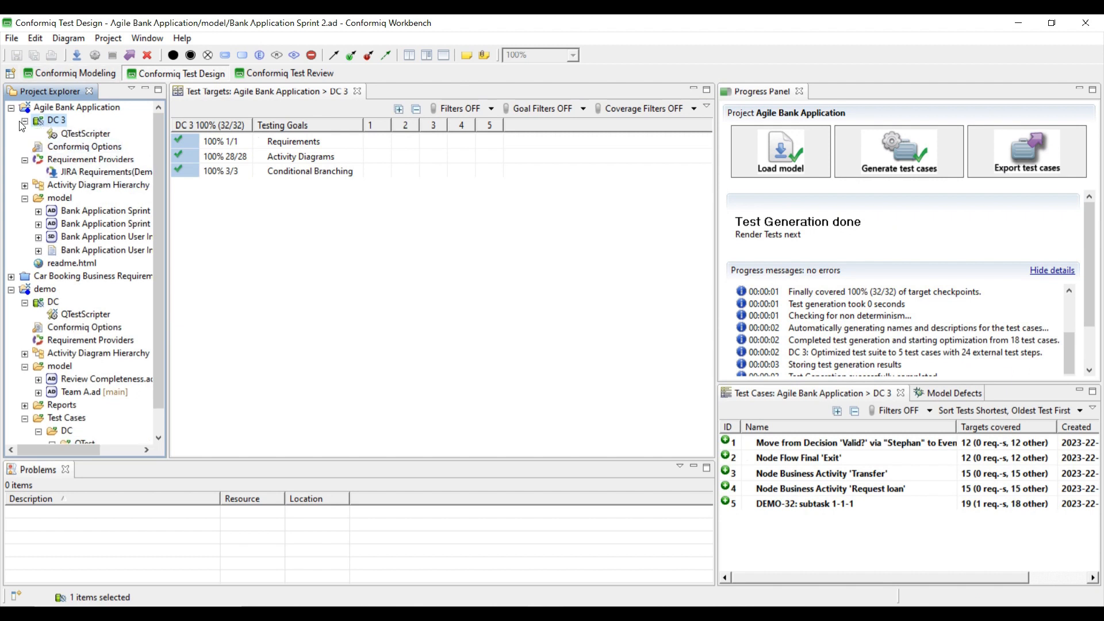
double_click(81, 135)
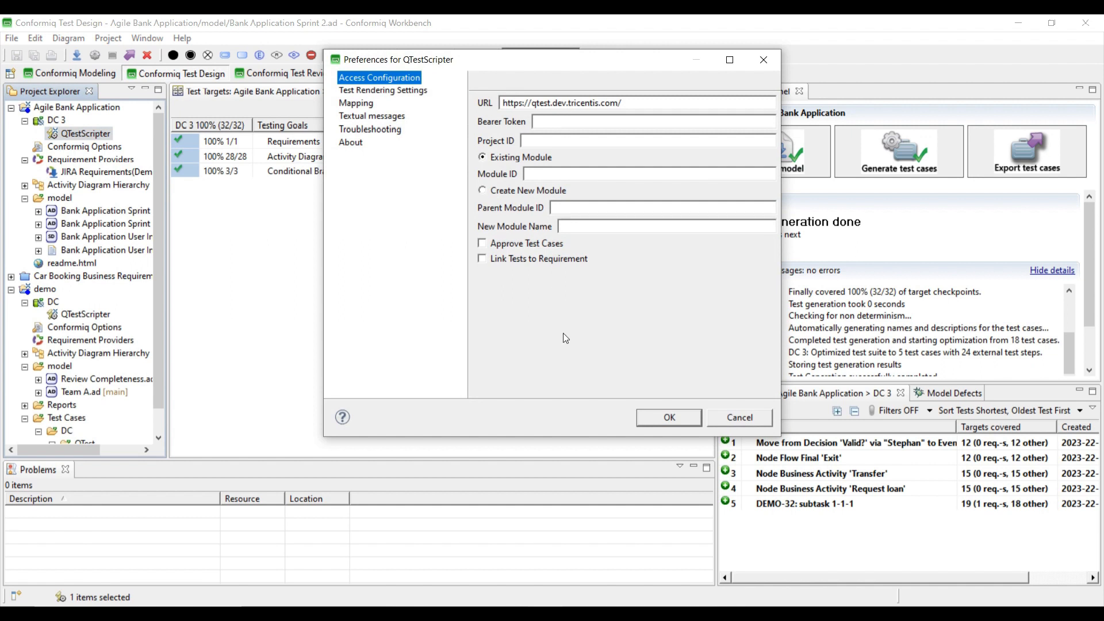
- Review QTestScripter's Test Rendering Settings and Troubleshooting pages, then confirm with OK
left_click(382, 91)
left_click(353, 128)
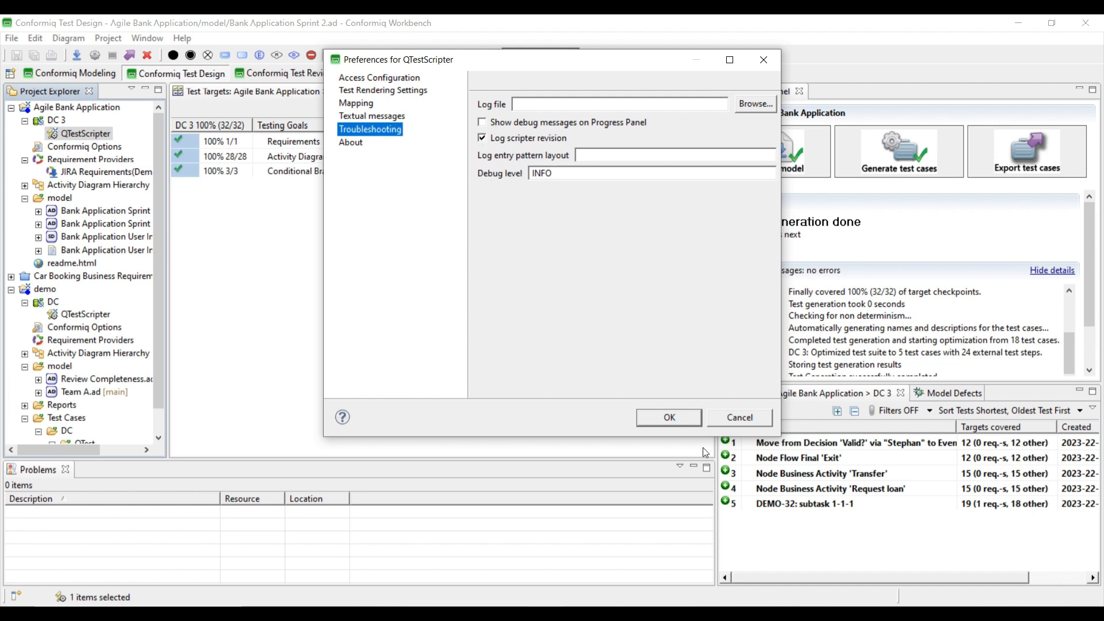
left_click(669, 418)
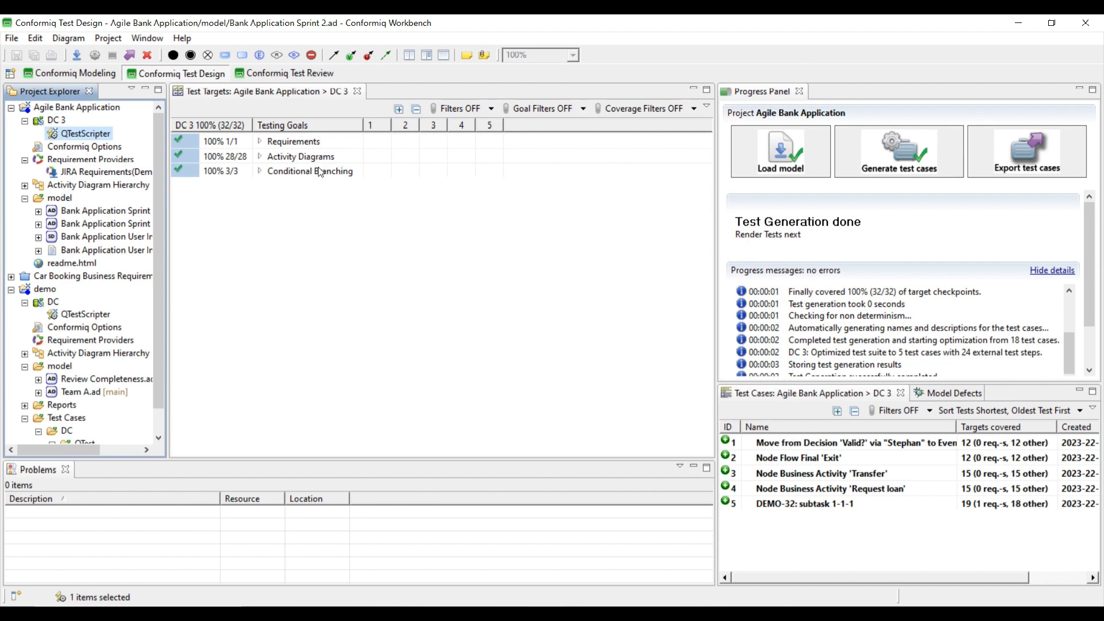
- Expand Requirements > JIRA Requirements (Demonstration Project) > DEMO-7 > DEMO-31 in Test Targets
left_click(260, 142)
left_click(275, 157)
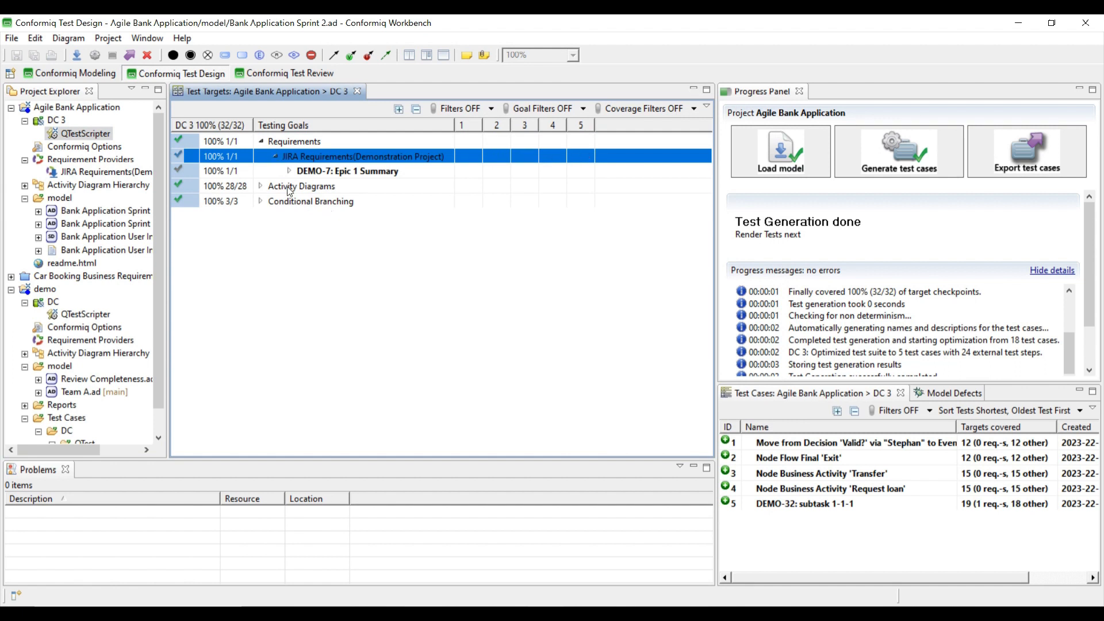
left_click(288, 172)
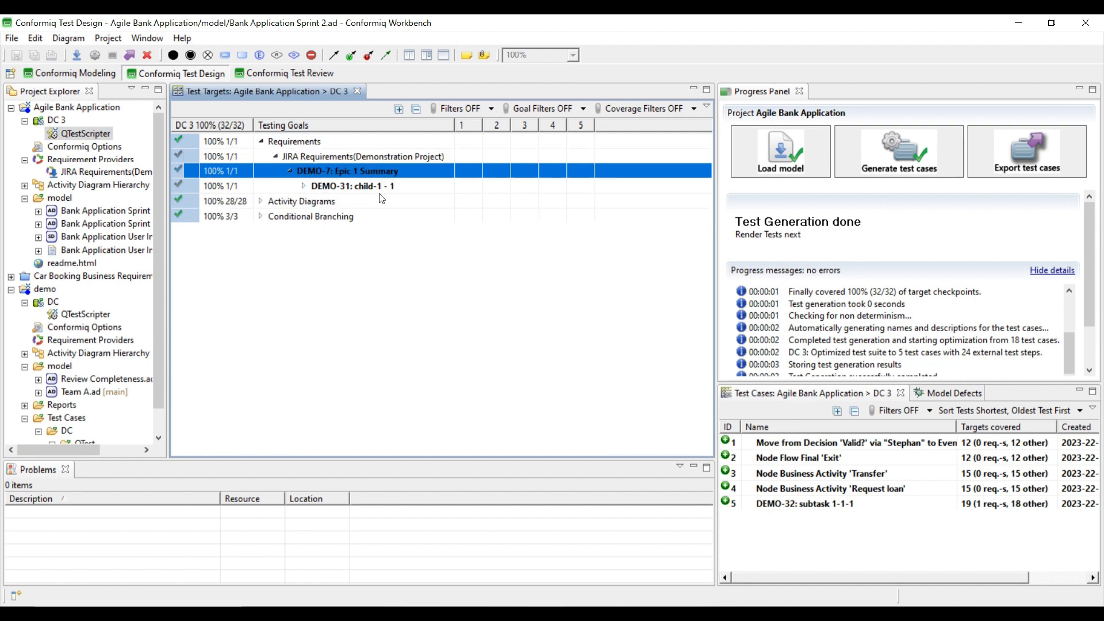
left_click(311, 187)
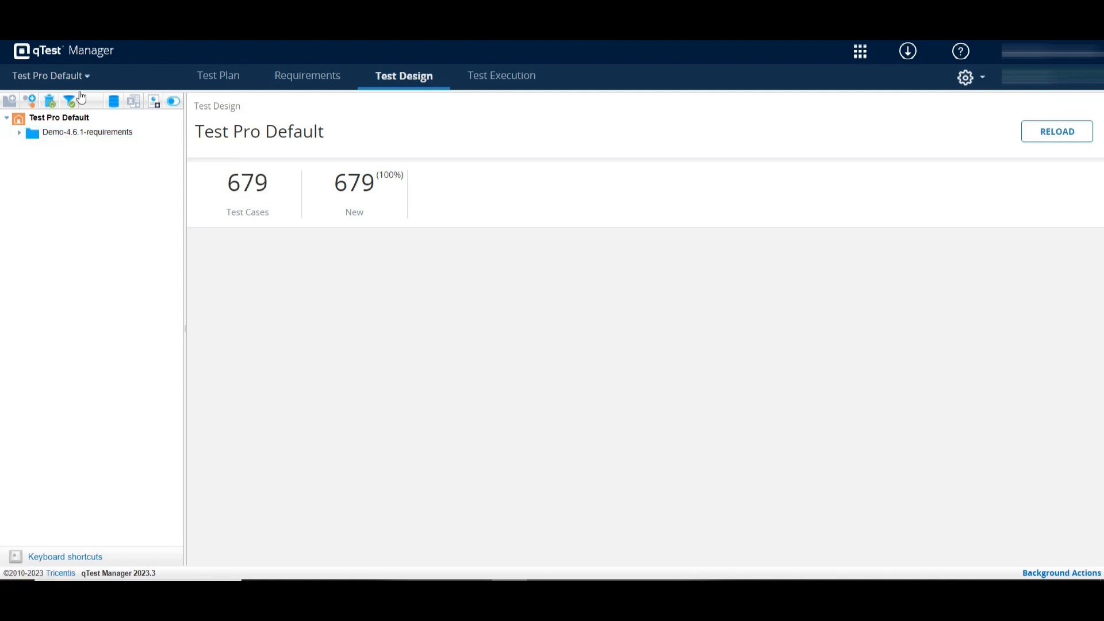
- Browse Demo-4.6.1-requirements > DC 3 > Current Tests - Conformiq and open test case DEMO-32: subtask 1-1-1
left_click(21, 133)
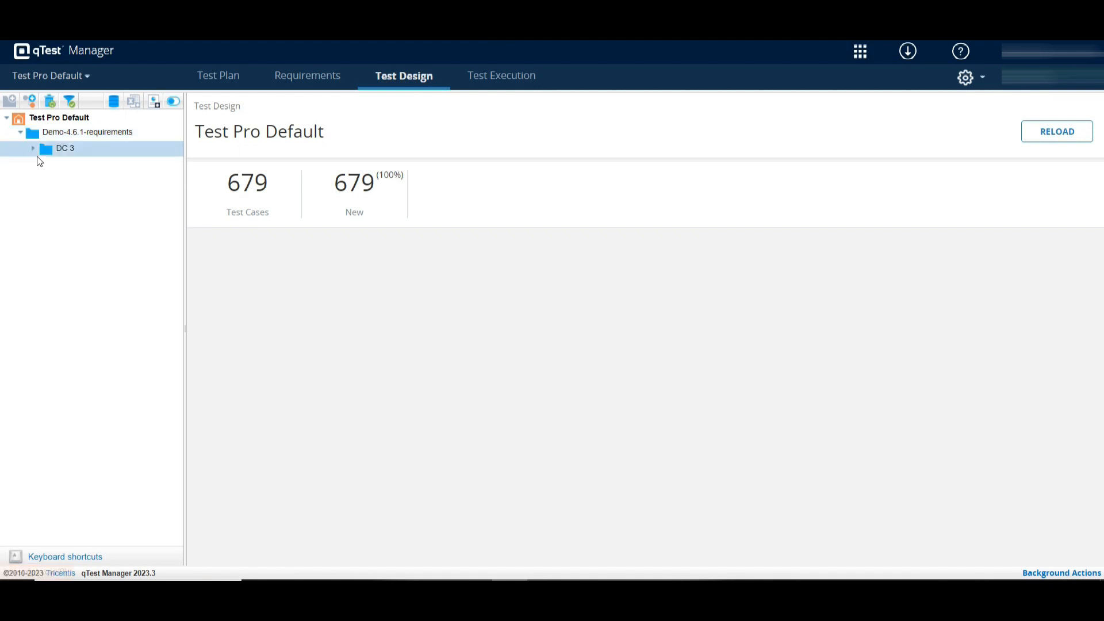
left_click(33, 149)
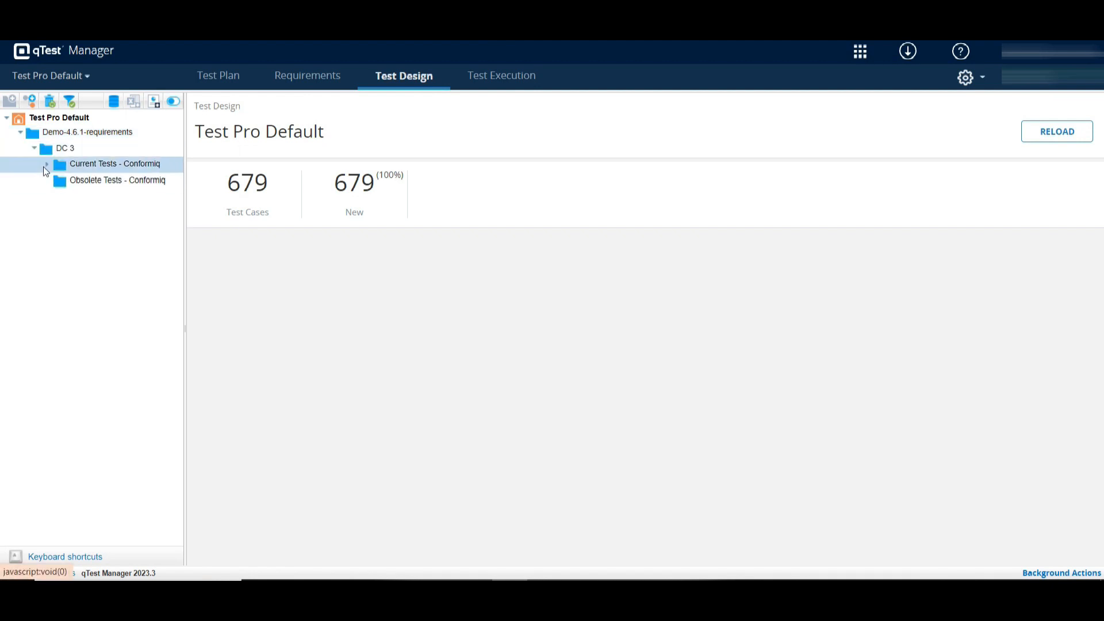
left_click(85, 175)
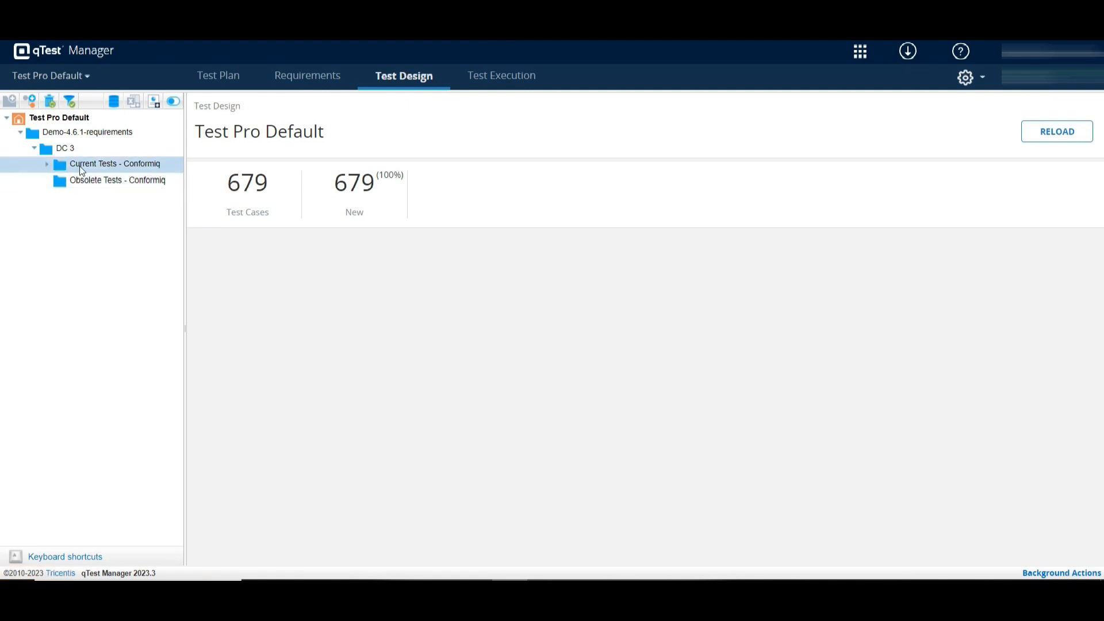
left_click(46, 166)
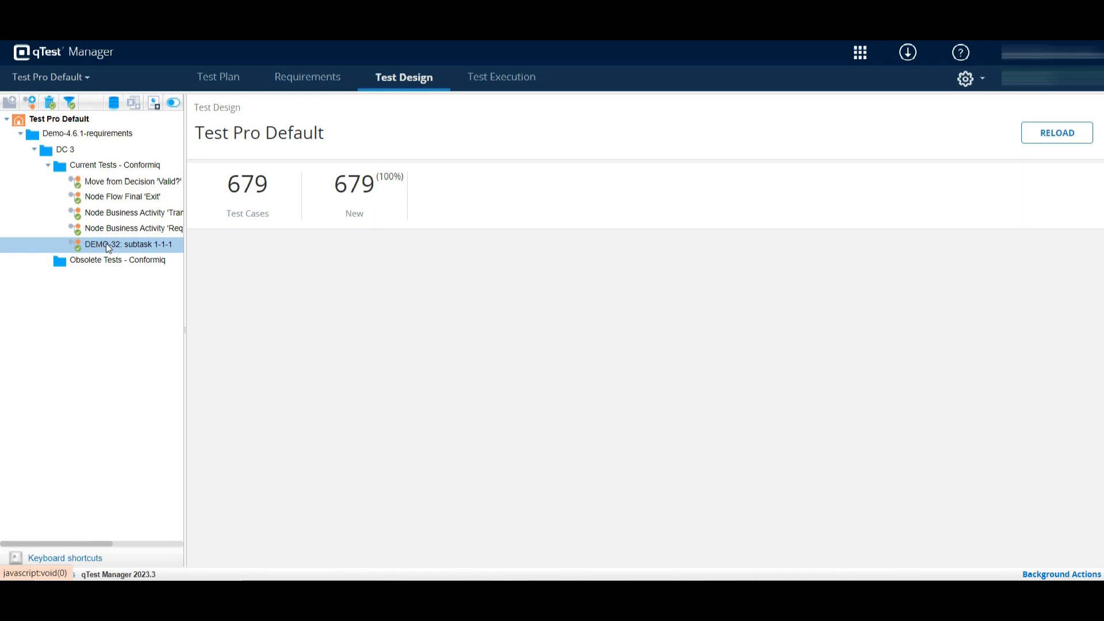
left_click(105, 244)
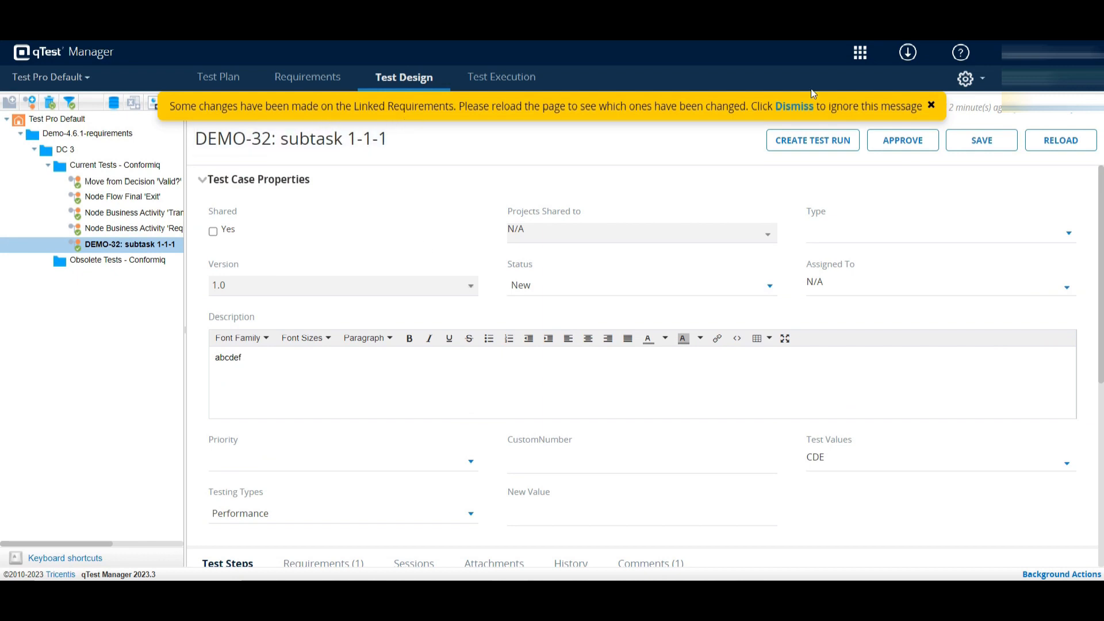
- Check DEMO-32's Requirements tab shows RQ-42, then open RQ-42 and its DEMO-32 Jira issue
left_click(931, 105)
scroll(409, 375, "down", 6)
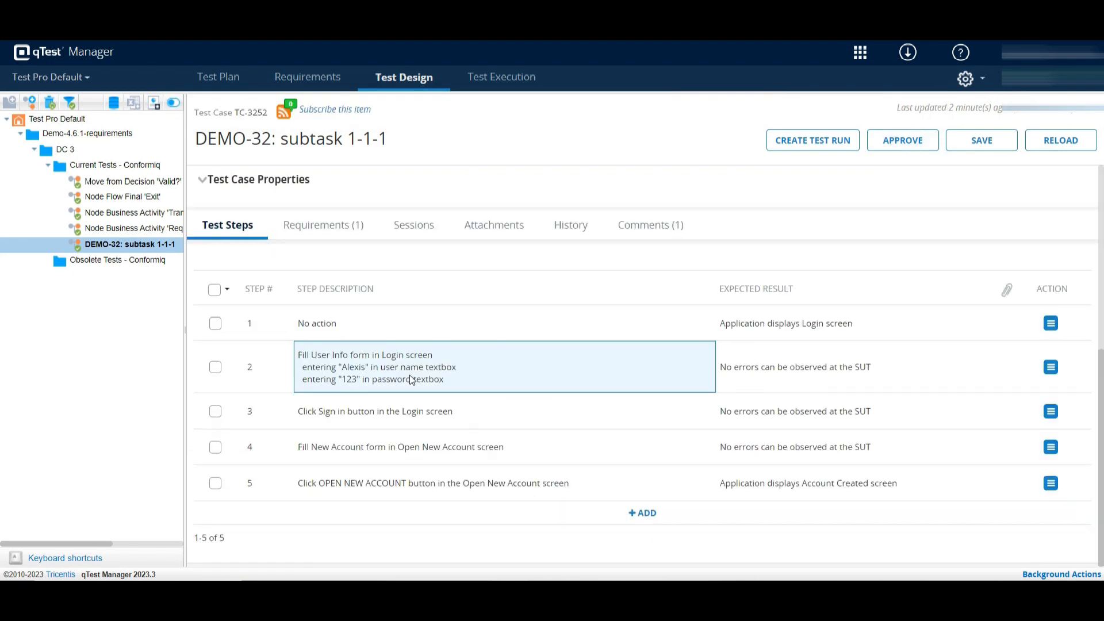
left_click(326, 229)
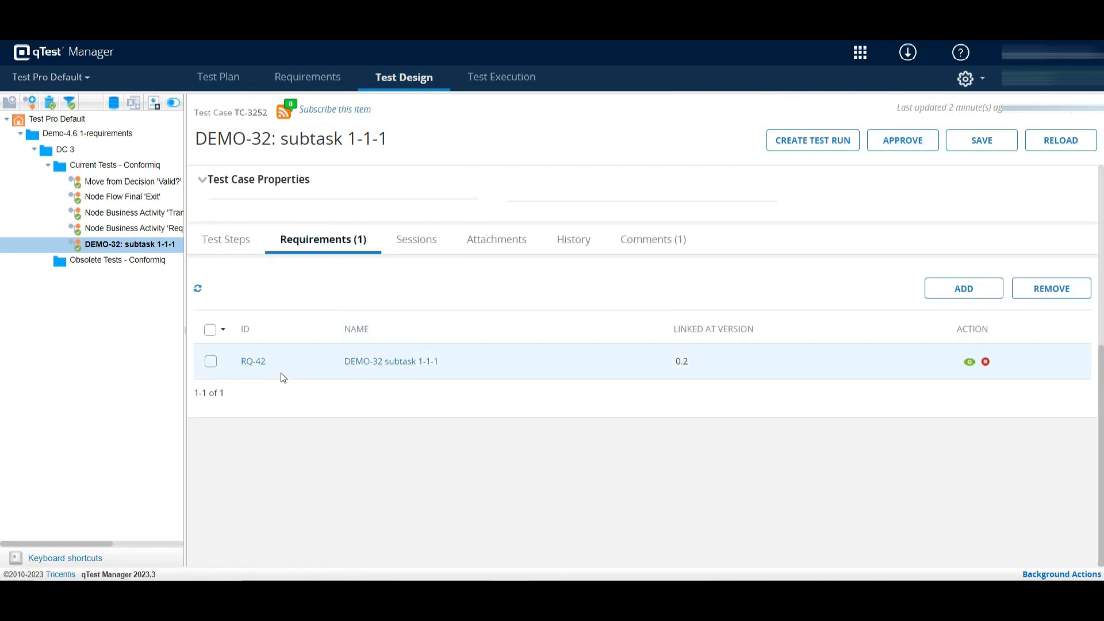
left_click(252, 362)
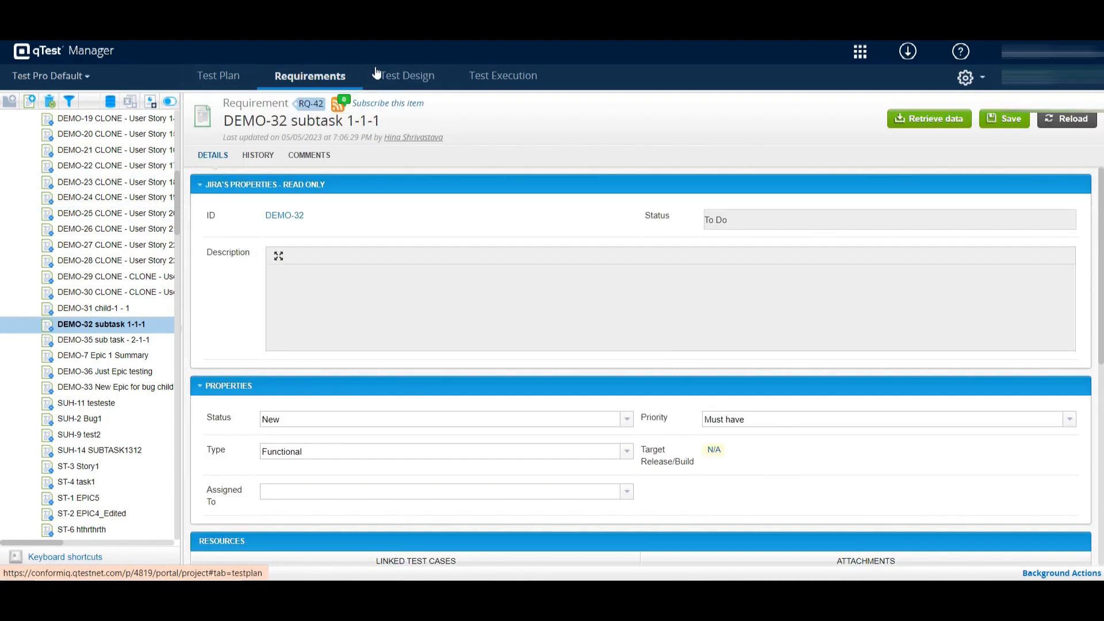
left_click(285, 217)
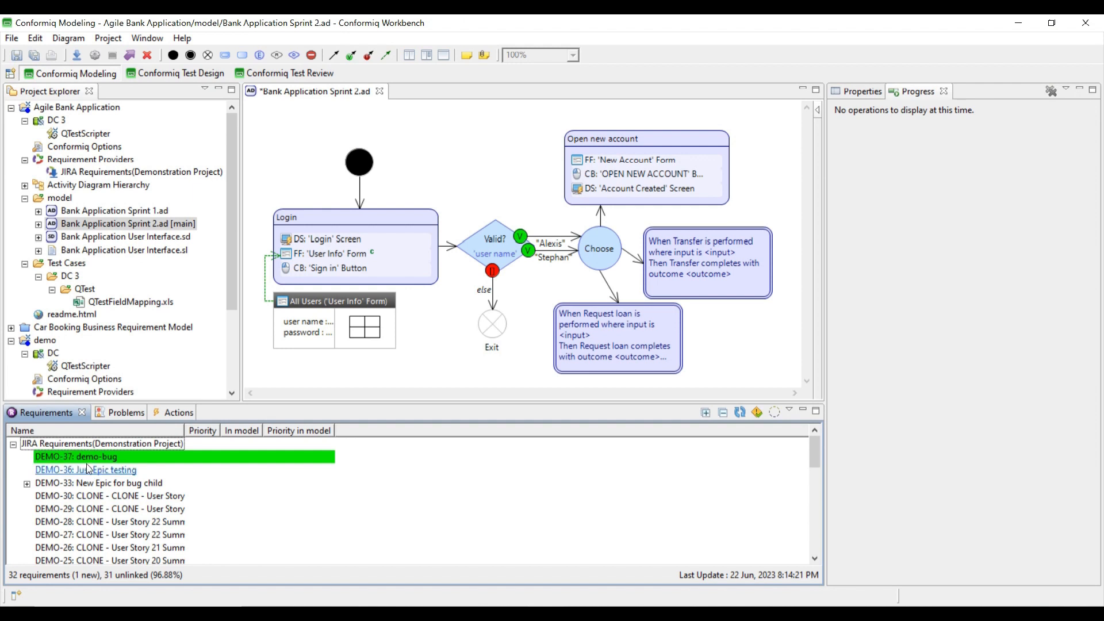
- Attach DEMO-37 to the Open new account action, save, then delete all test cases and regenerate them
left_click_drag(86, 458, 644, 195)
key("ctrl+s")
left_click(152, 72)
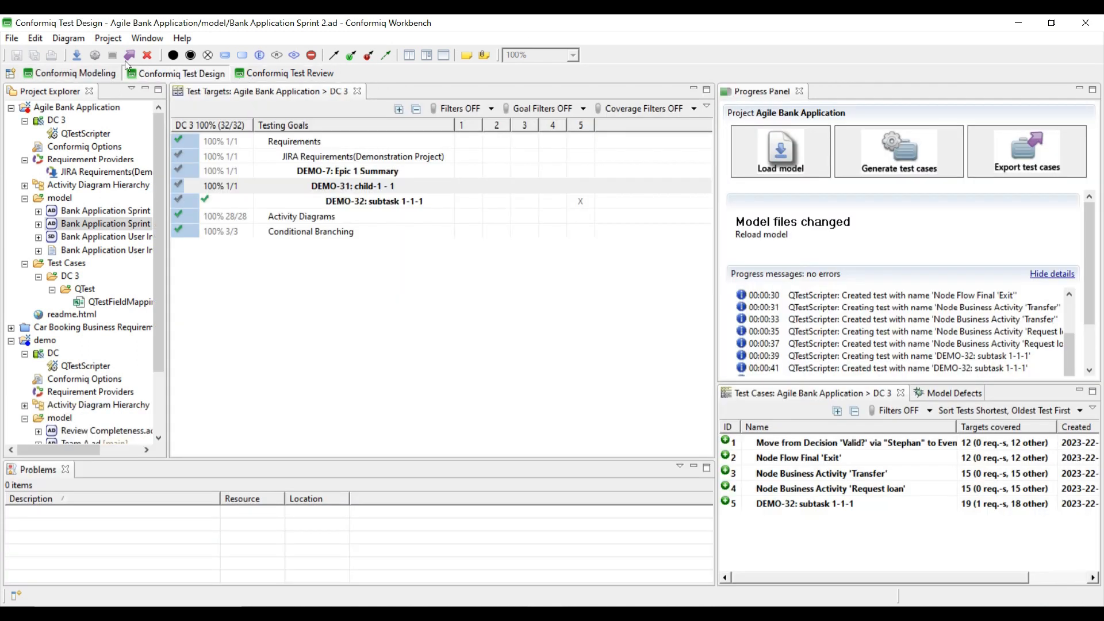
left_click(148, 56)
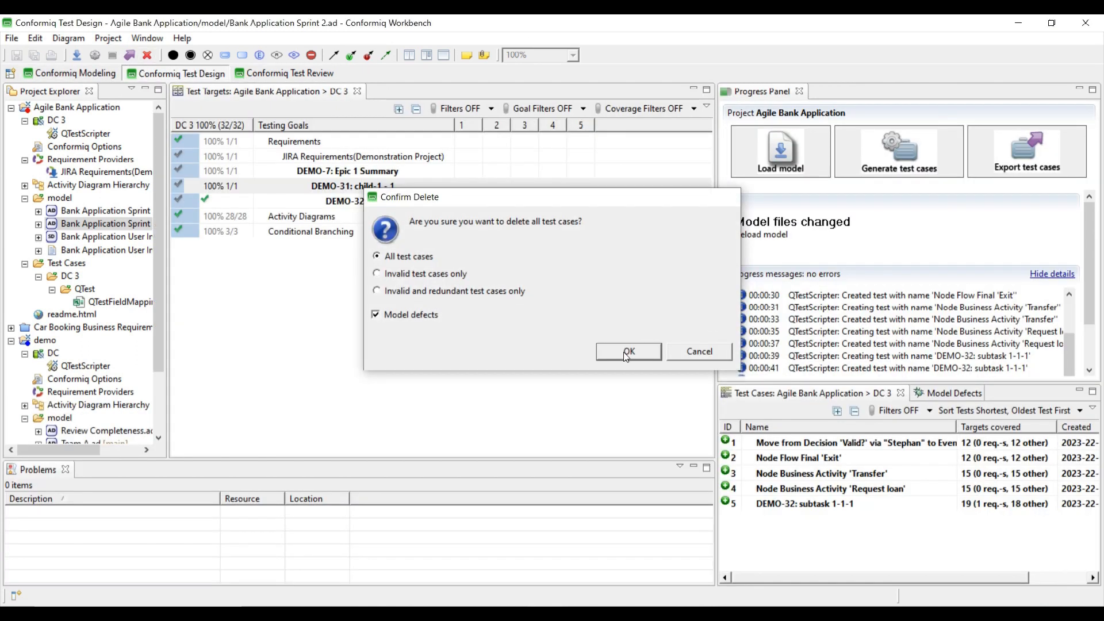
left_click(627, 350)
left_click(911, 168)
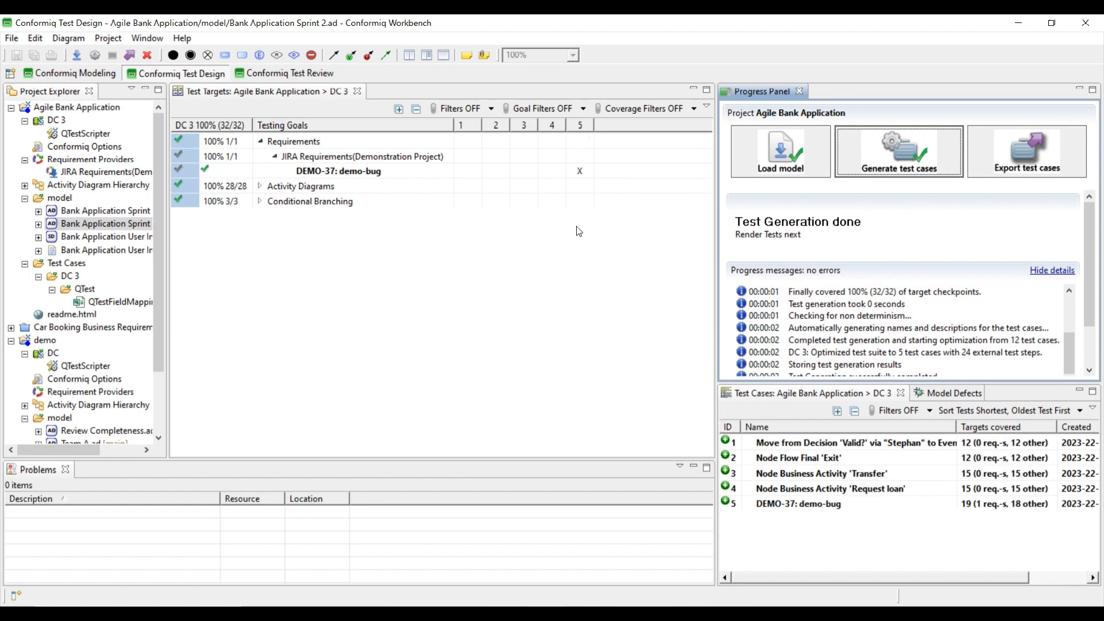
- Export the regenerated test cases to qTest and scroll through the export progress messages
left_click(1038, 160)
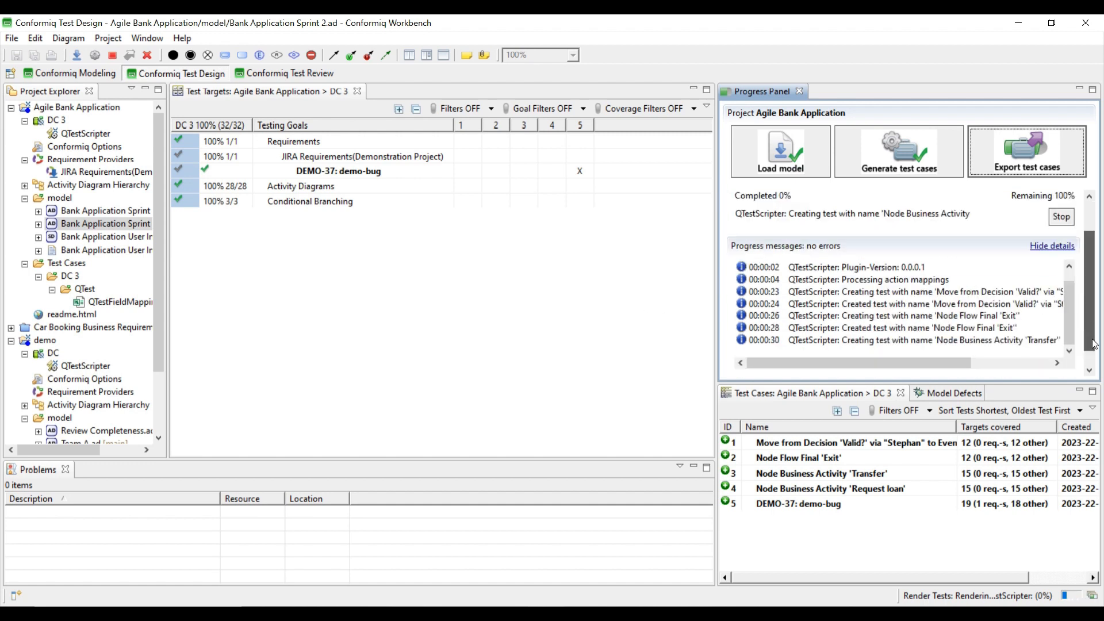
left_click_drag(1090, 346, 1091, 373)
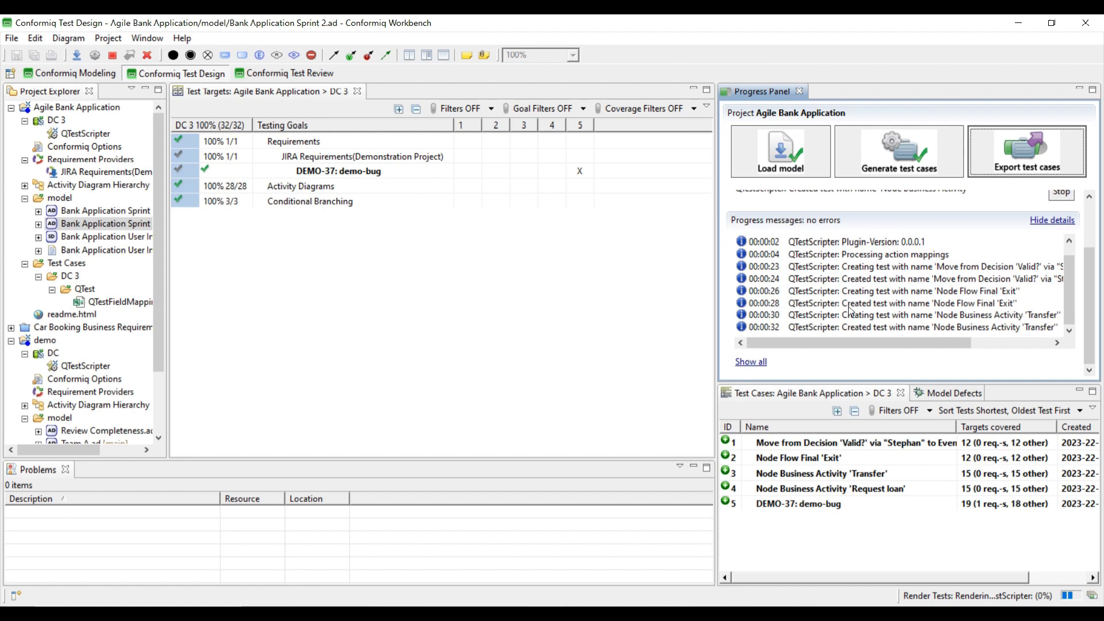